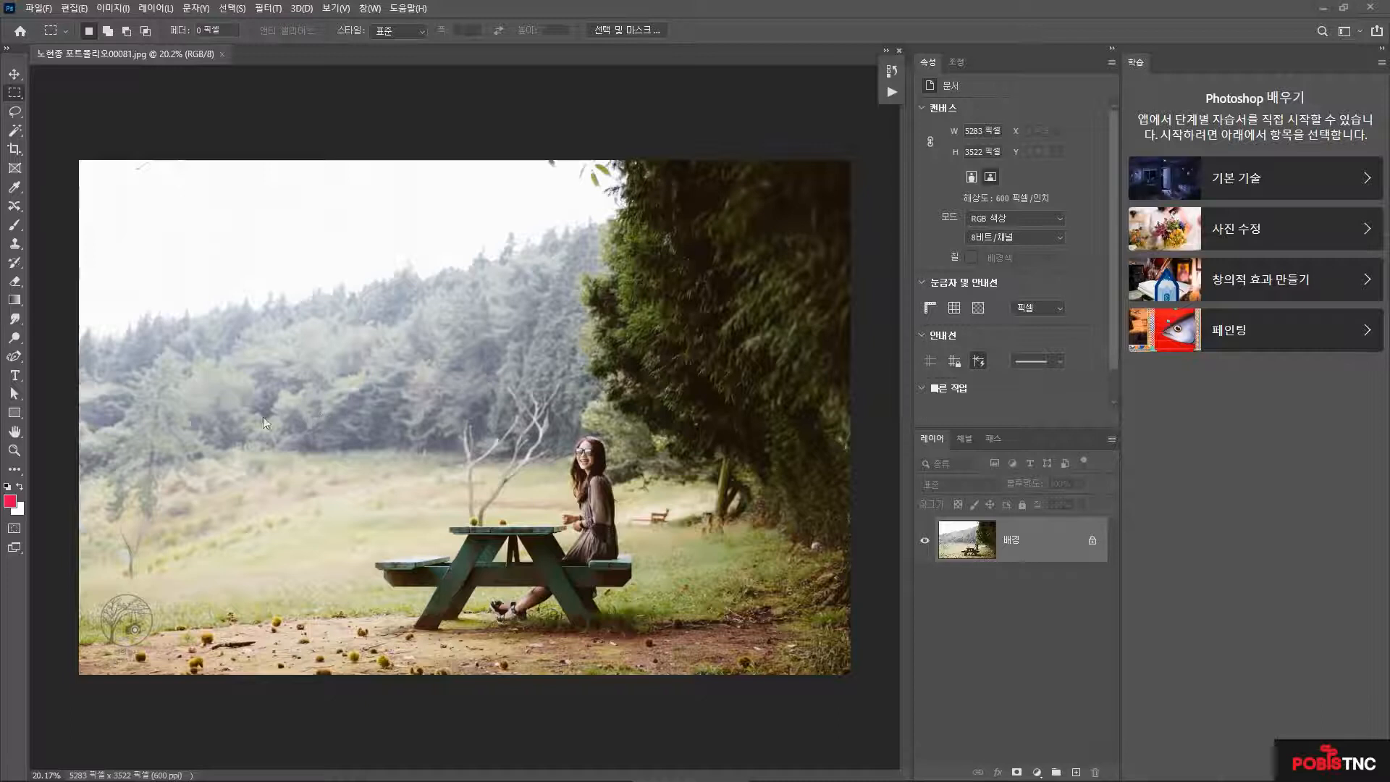
- Add horizontal point text reading "가을소풍" in the pale sky near the photo's upper-left corner
{"action": "left_click", "coordinate": [16, 377]}
{"action": "left_click", "coordinate": [61, 374]}
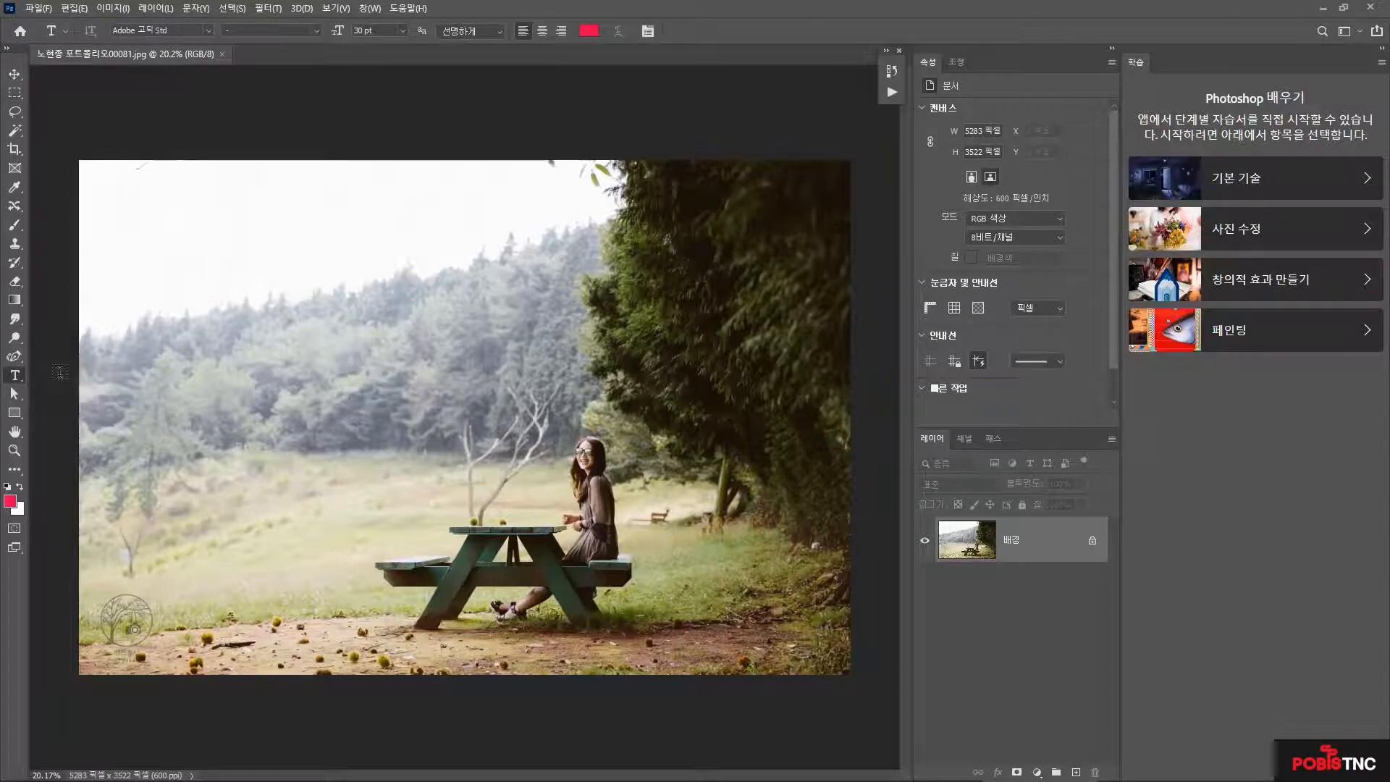
{"action": "left_click", "coordinate": [151, 239]}
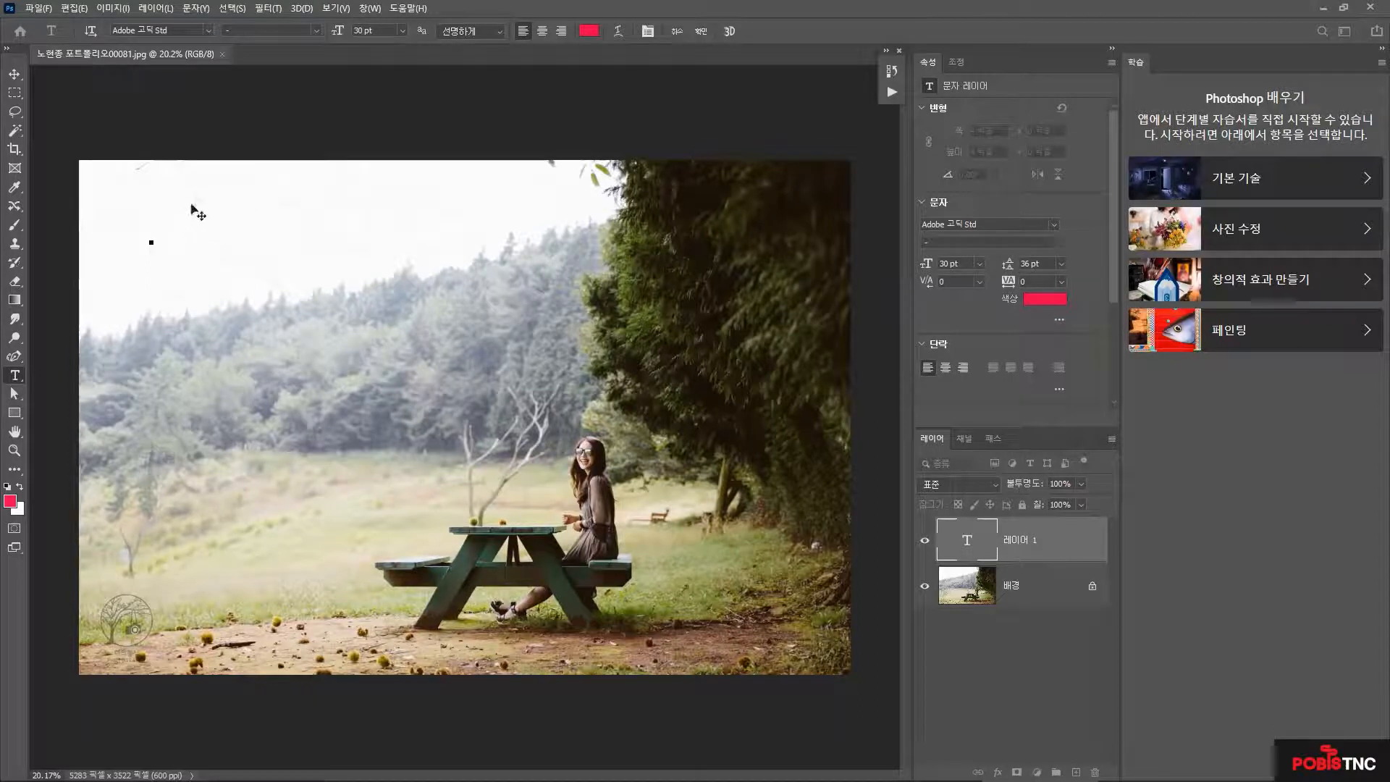
{"action": "type", "text": "ㄱ"}
{"action": "type", "text": "가을"}
{"action": "type", "text": "소풍"}
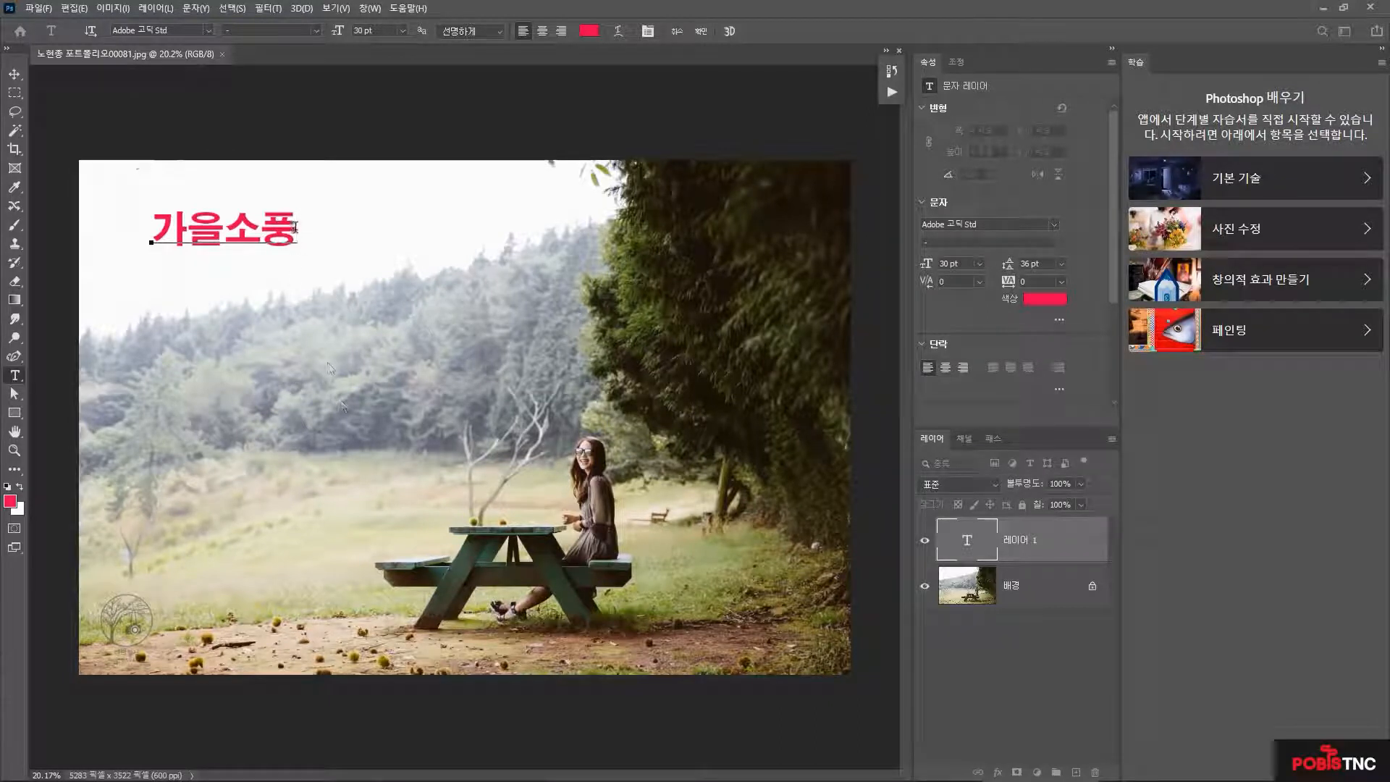
- Select all of the 가을소풍 text and set its font size to 48 pt
{"action": "key", "text": "shift+Left"}
{"action": "key", "text": "shift+Left"}
{"action": "left_click_drag", "start_coordinate": [195, 220], "coordinate": [155, 213]}
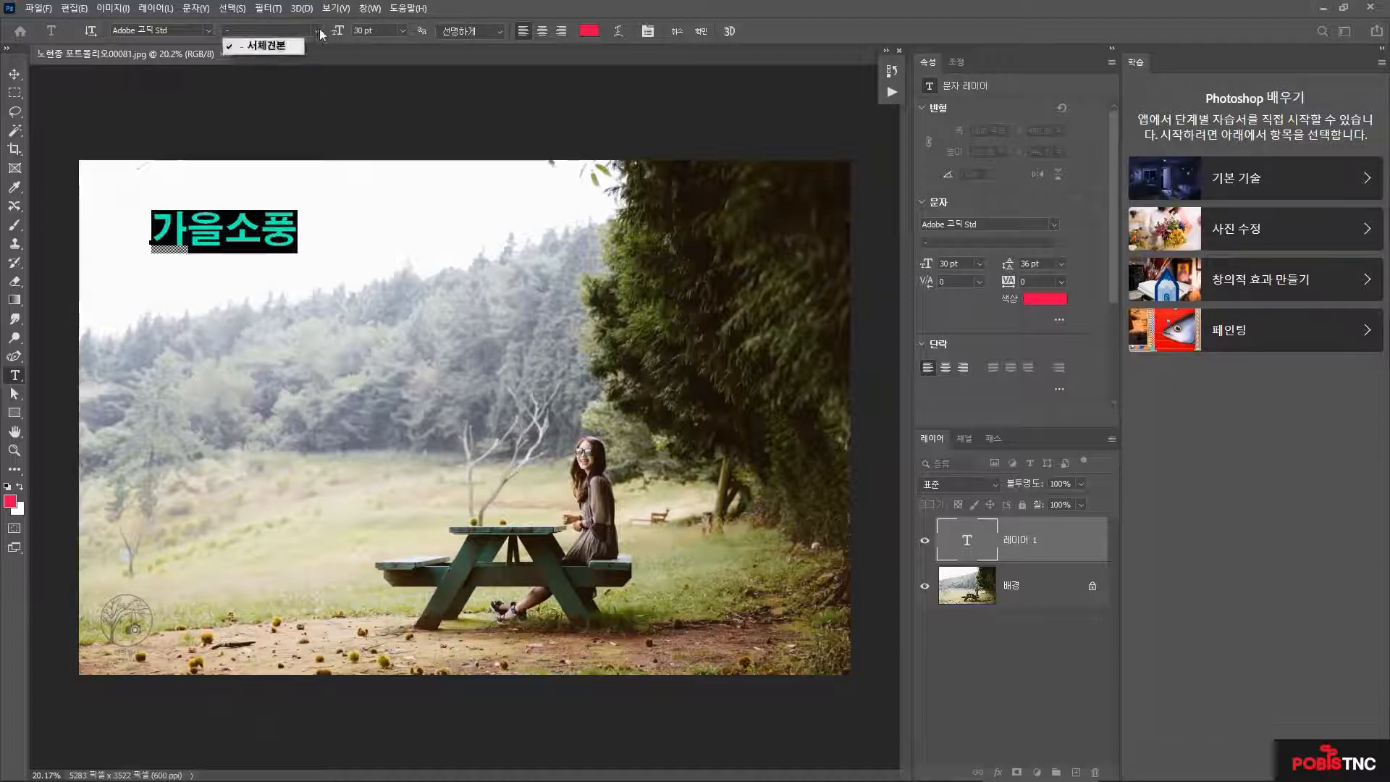
{"action": "left_click", "coordinate": [402, 30]}
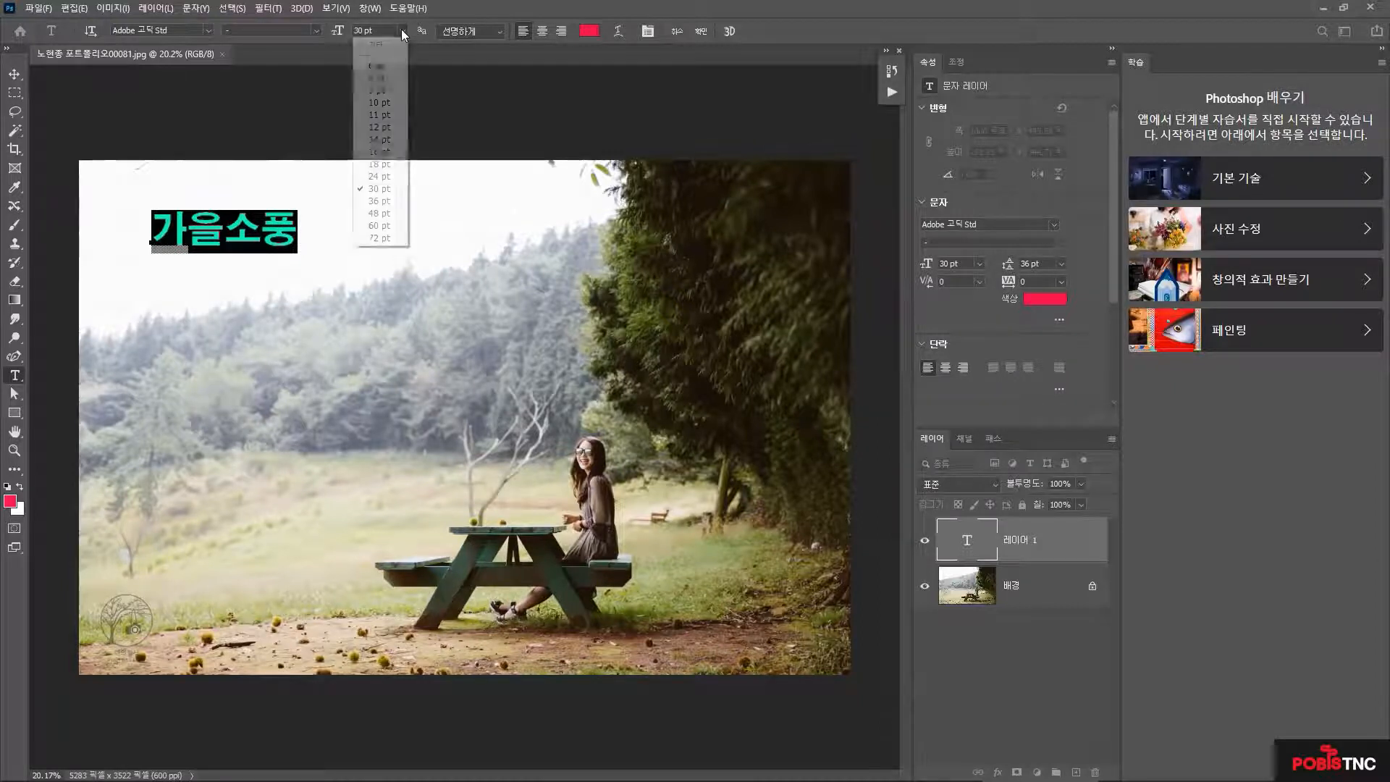
{"action": "left_click", "coordinate": [379, 213]}
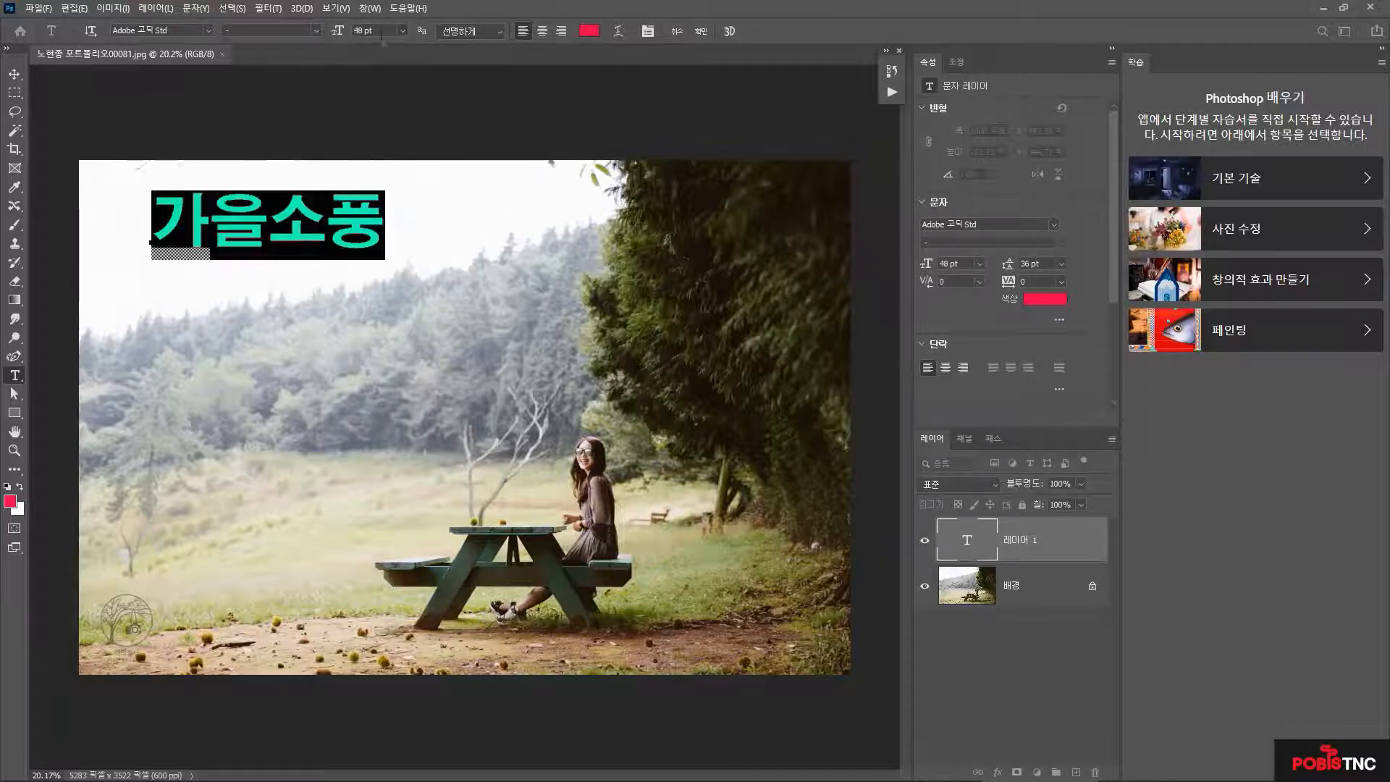
{"action": "type", "text": "36"}
- Change the font of the 가을소풍 text to HY엽서L
{"action": "left_click", "coordinate": [207, 31]}
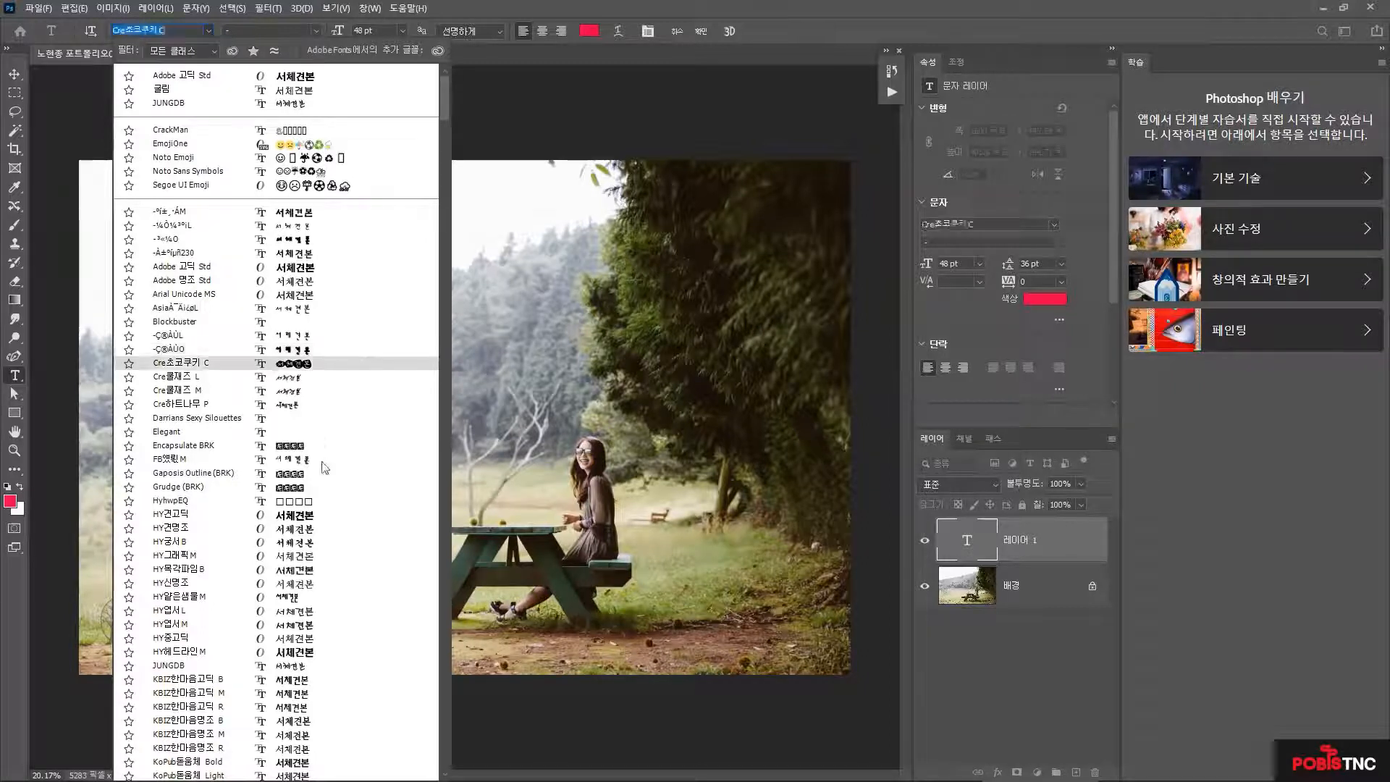
{"action": "left_click", "coordinate": [311, 617]}
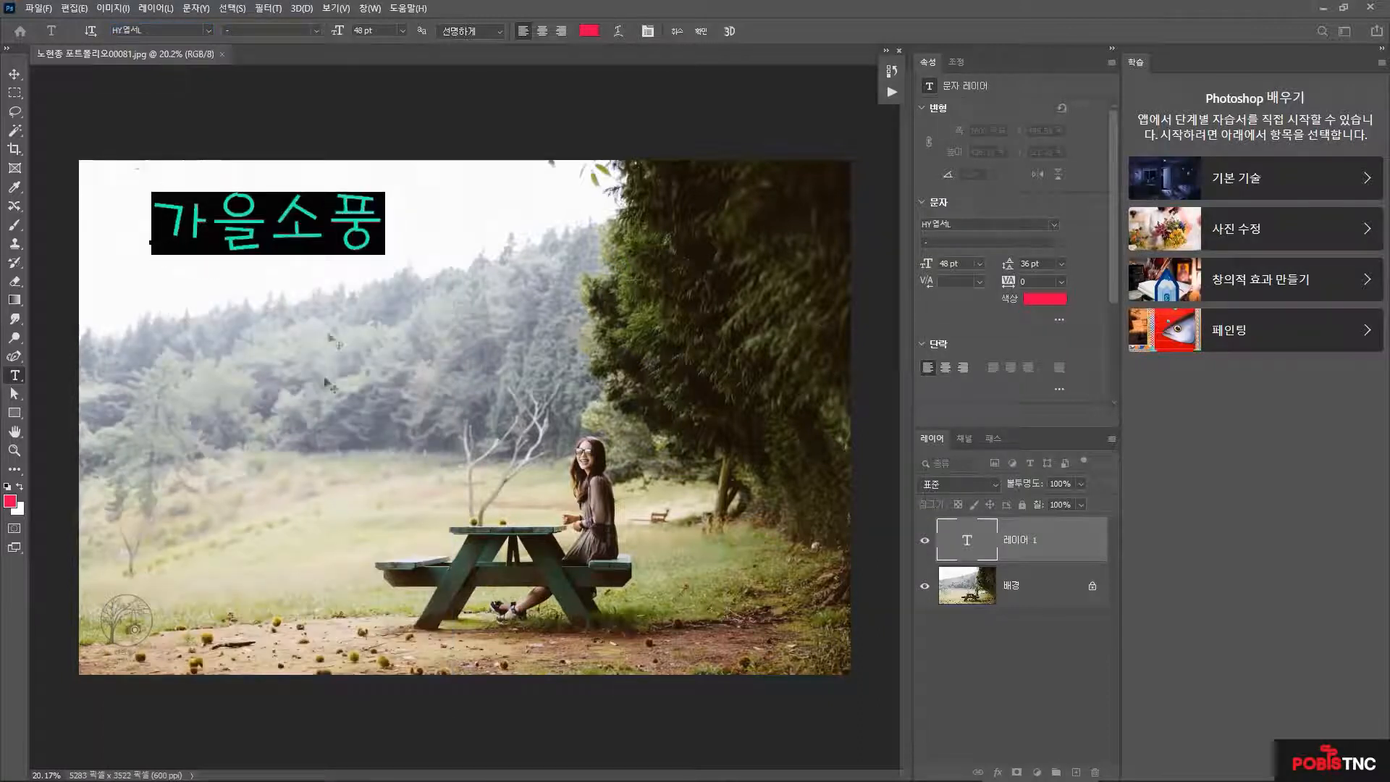
{"action": "left_click", "coordinate": [353, 239]}
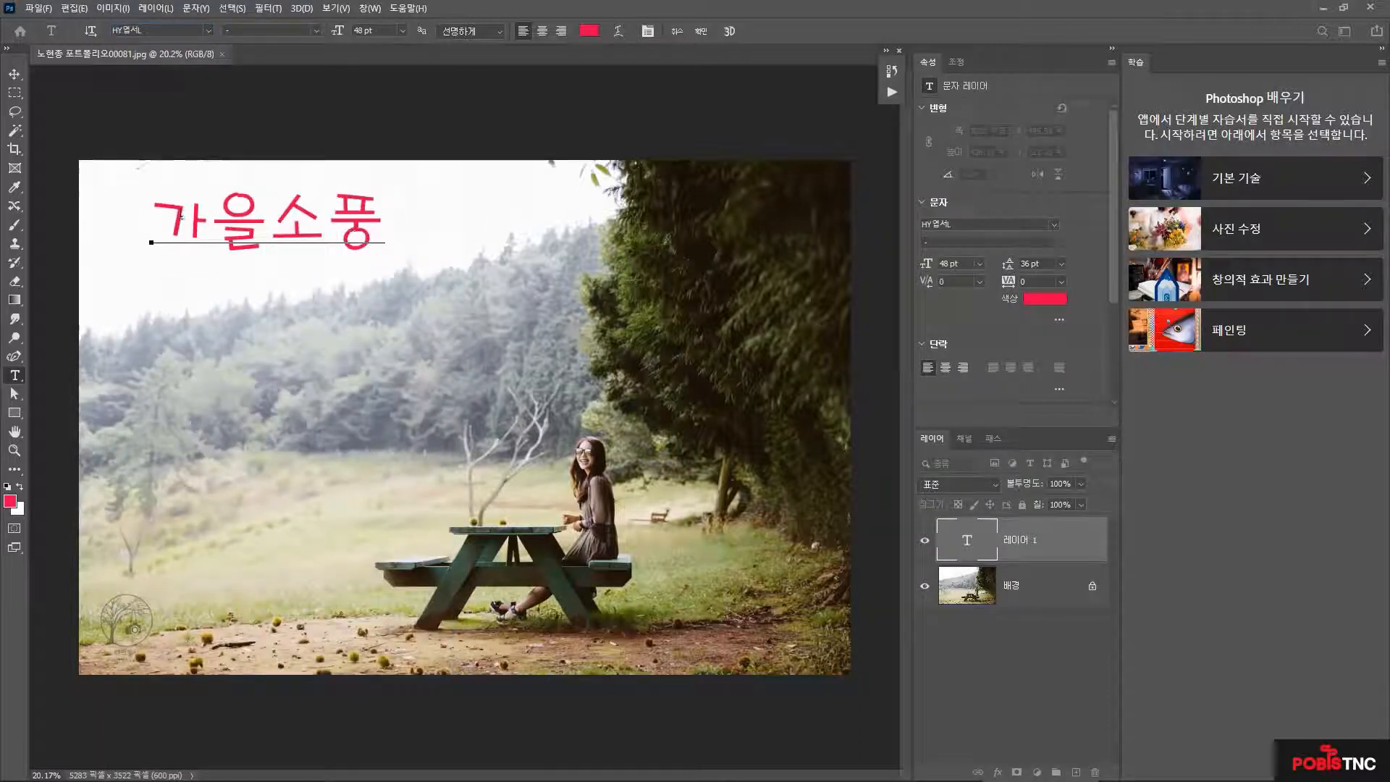
- Browse the installed fonts in the Windows Control Panel's Fonts folder, then close it
{"action": "left_click_drag", "start_coordinate": [152, 217], "coordinate": [381, 217]}
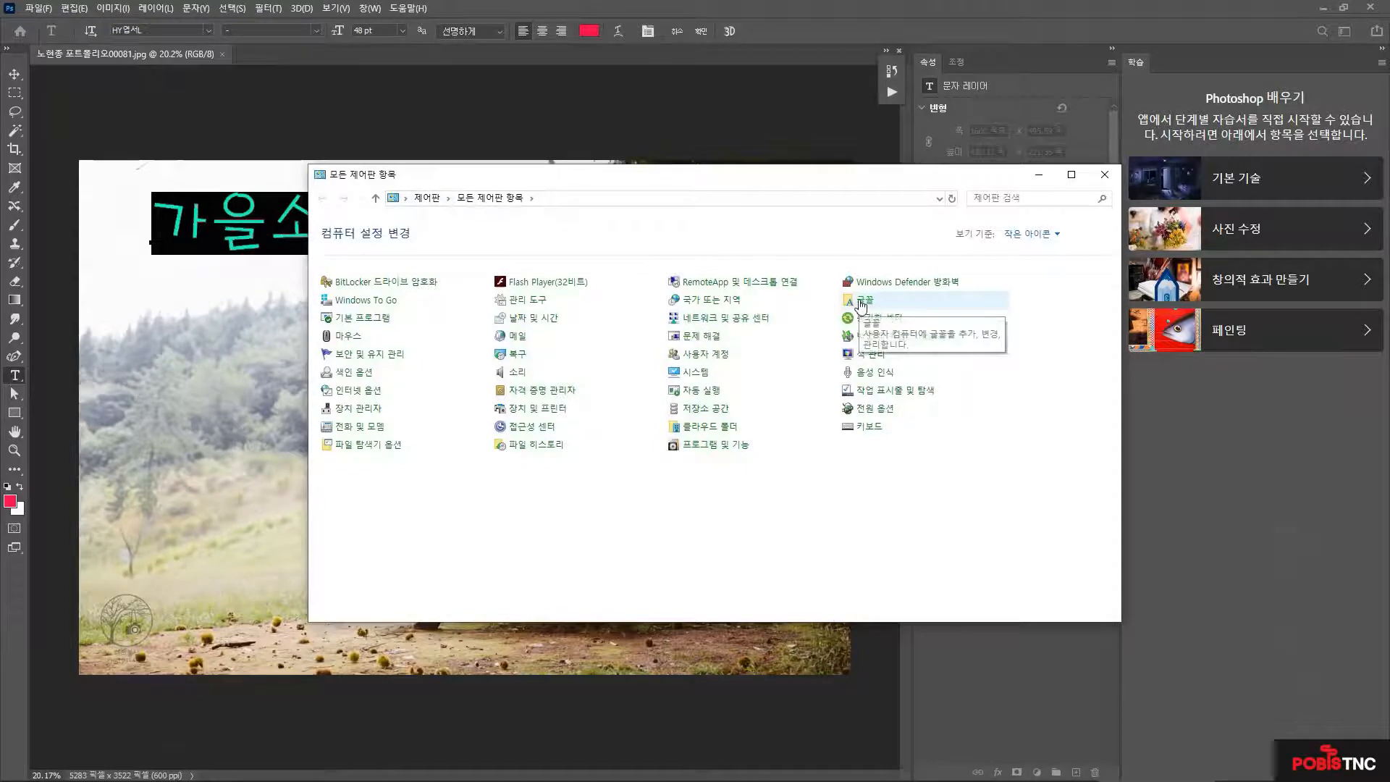
{"action": "left_click", "coordinate": [860, 301]}
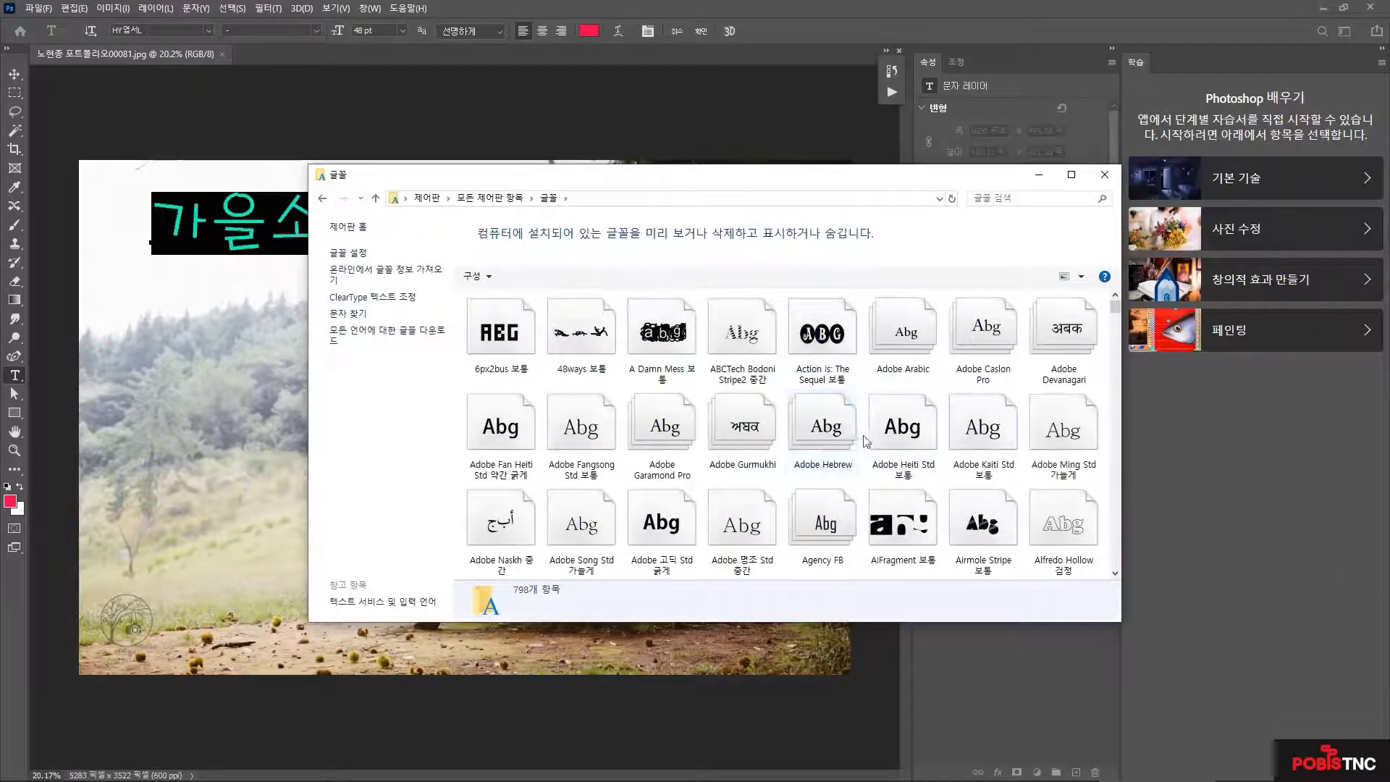
{"action": "scroll", "coordinate": [874, 449], "scroll_direction": "down", "scroll_amount": 1}
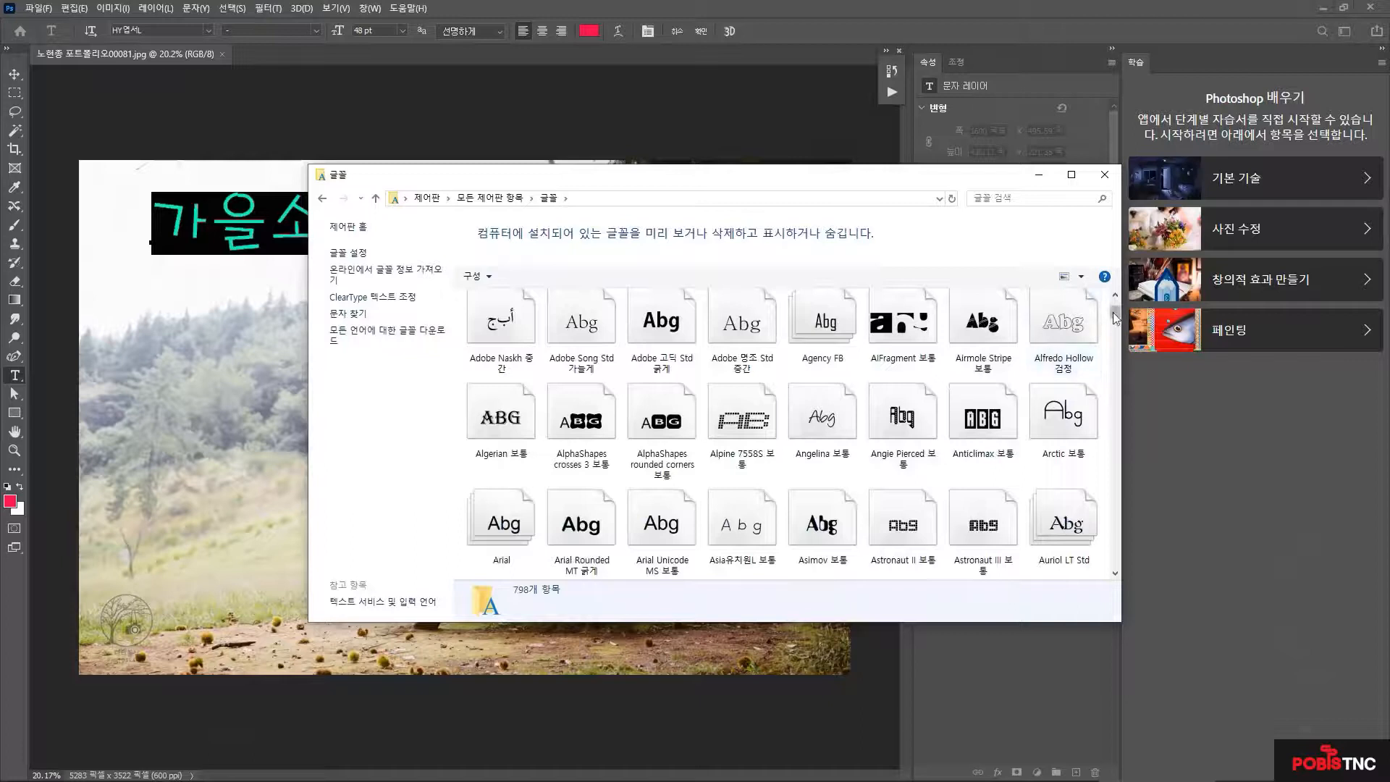
{"action": "left_click", "coordinate": [1117, 353]}
{"action": "mouse_move", "coordinate": [1118, 353]}
{"action": "left_mouse_down"}
{"action": "mouse_move", "coordinate": [1118, 569]}
{"action": "mouse_move", "coordinate": [1117, 327]}
{"action": "left_mouse_up"}
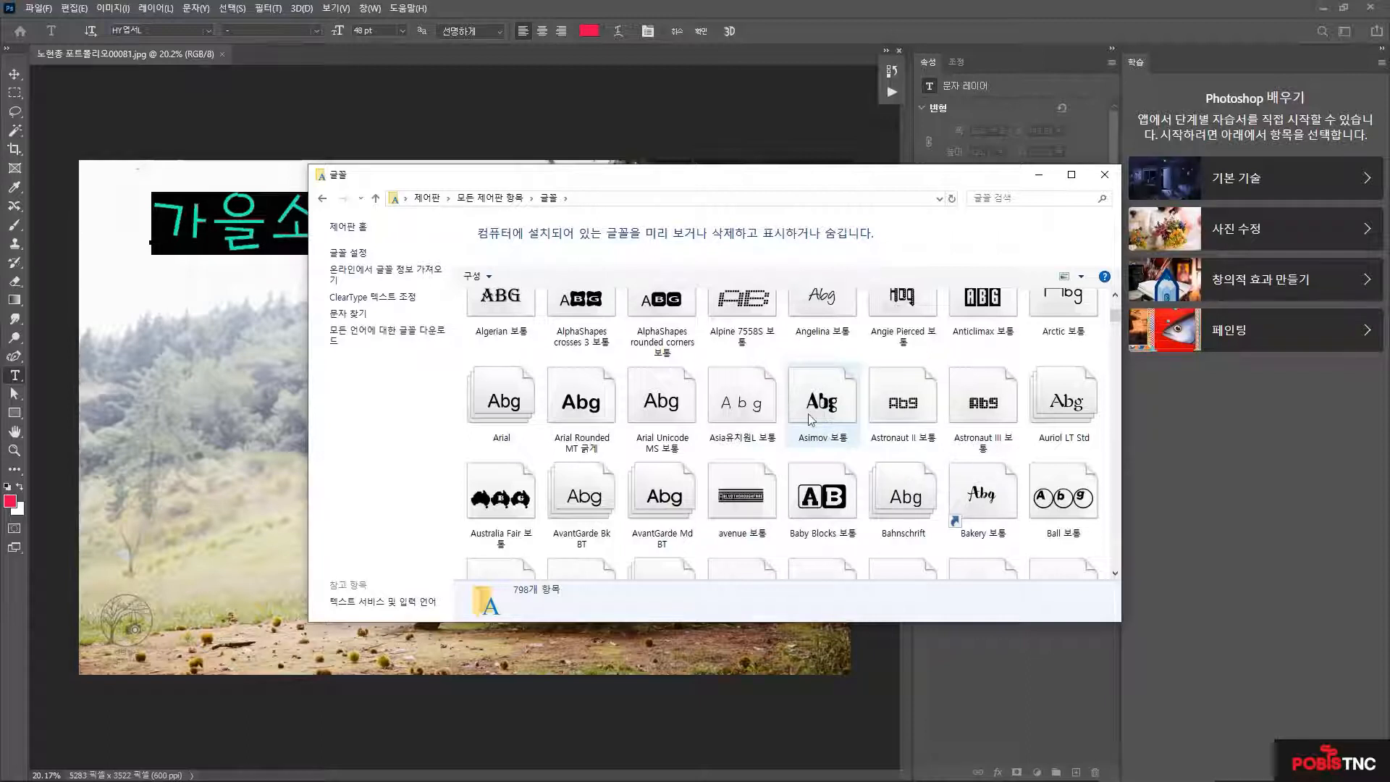
{"action": "left_click", "coordinate": [1104, 175]}
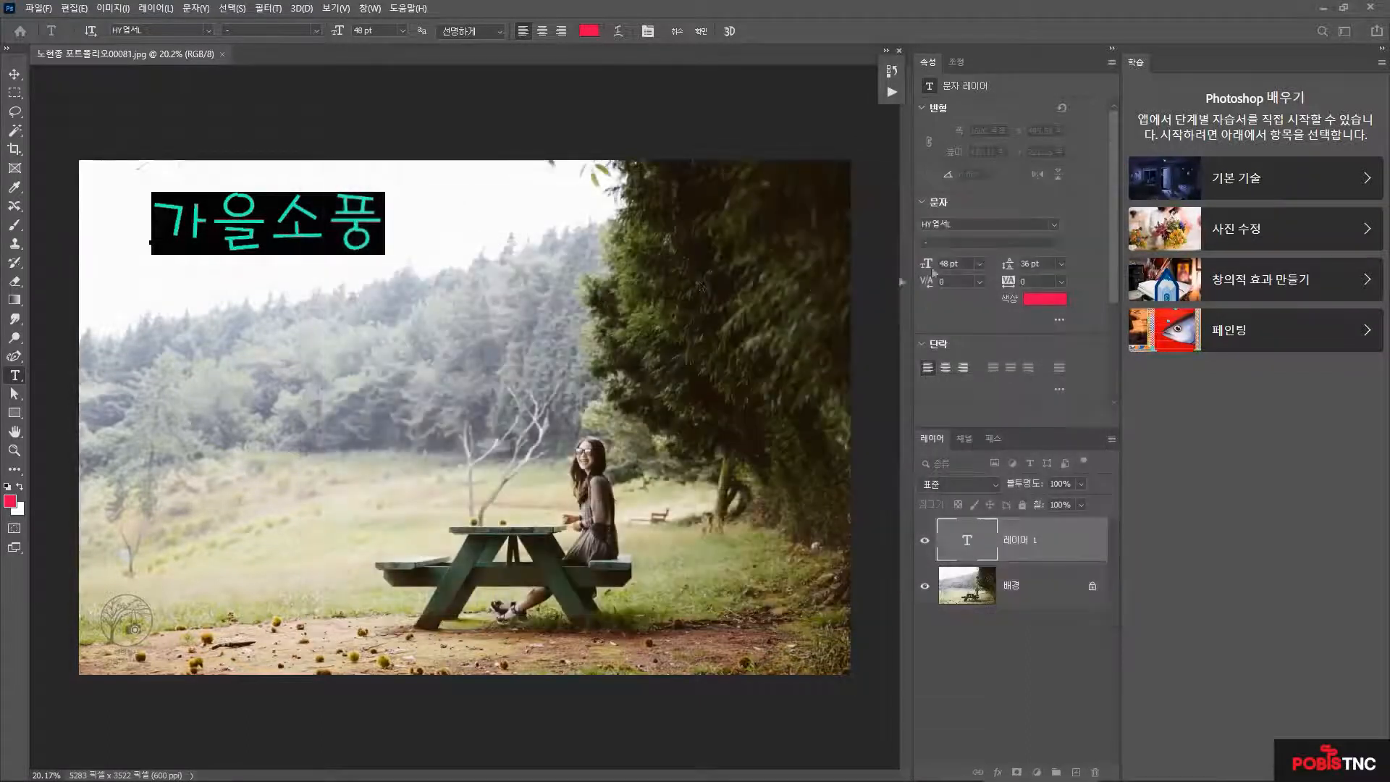
- Commit the text edit and open the layer style blending options for the 가을소풍 text layer
{"action": "left_click", "coordinate": [381, 232]}
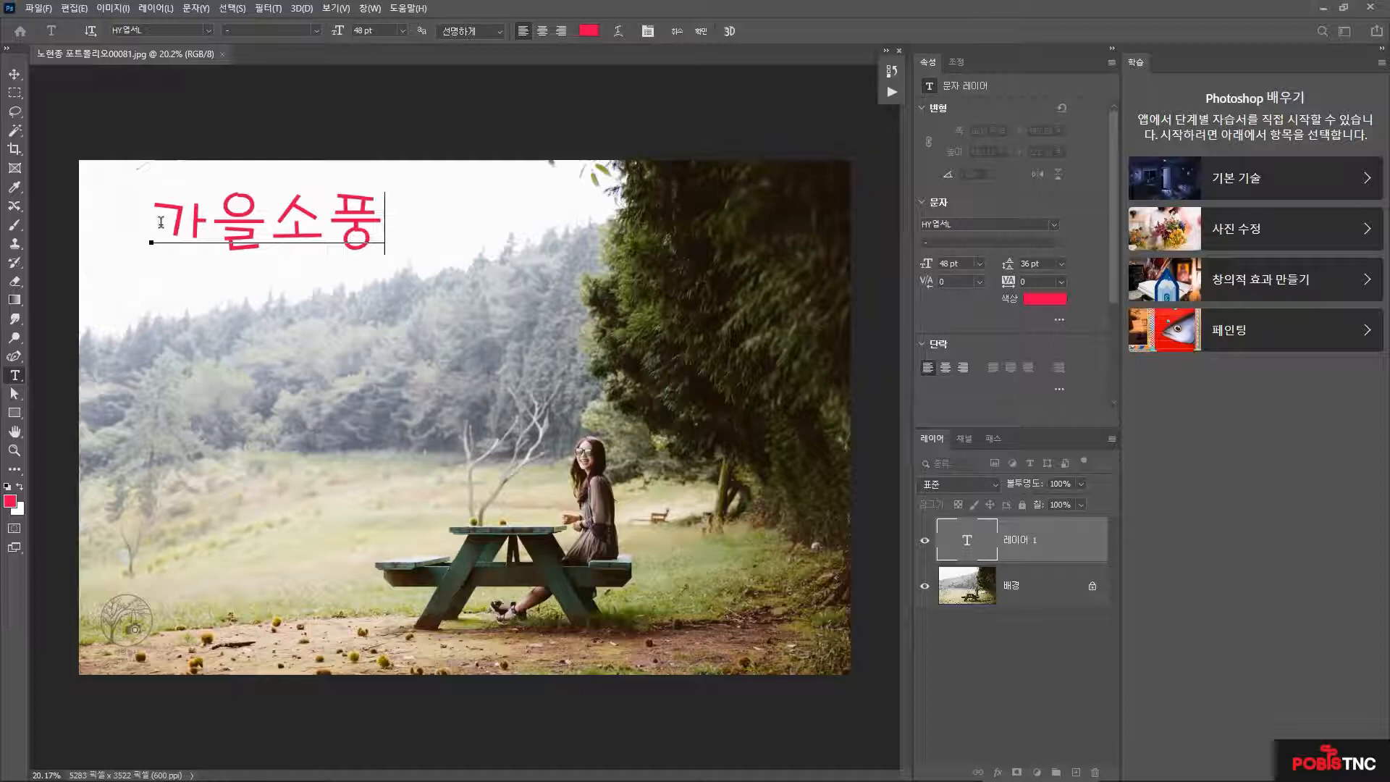
{"action": "left_click", "coordinate": [14, 75]}
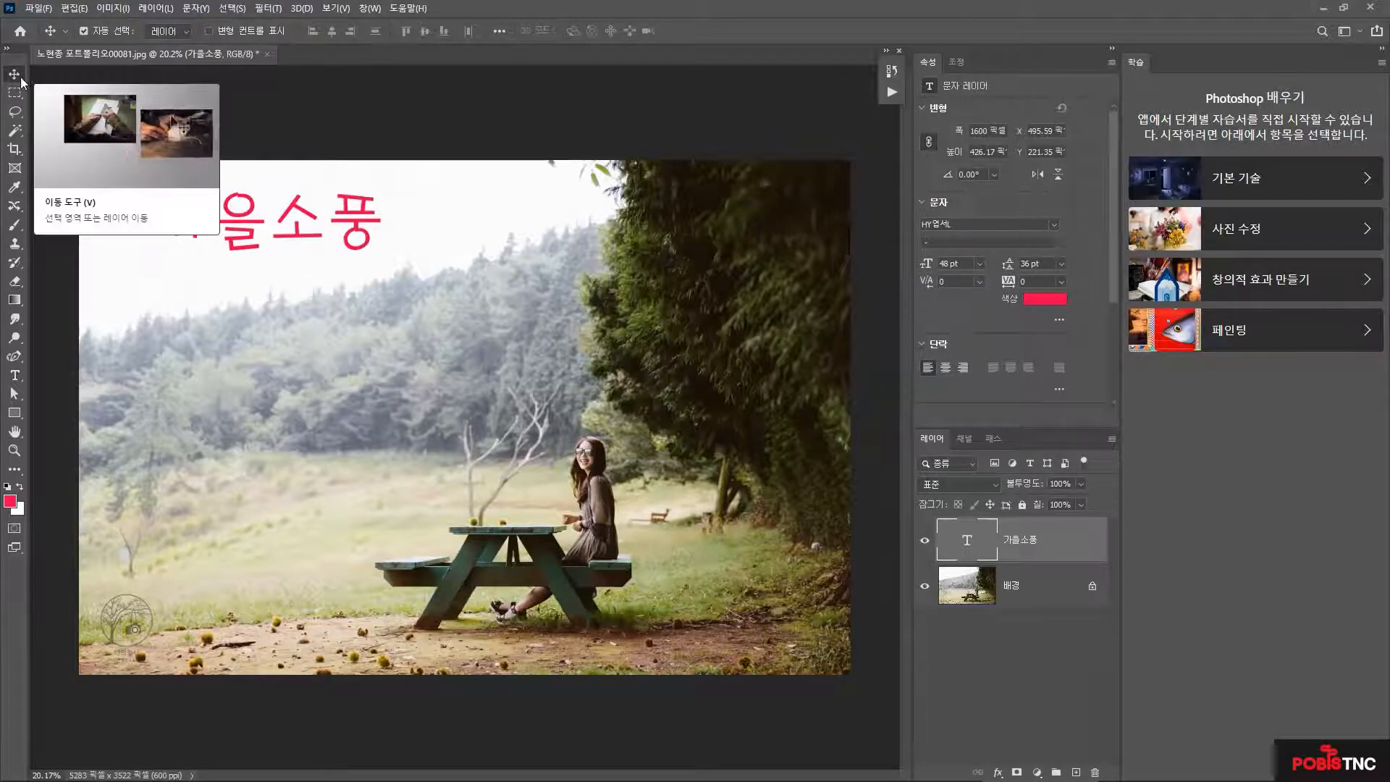
{"action": "left_click", "coordinate": [156, 9]}
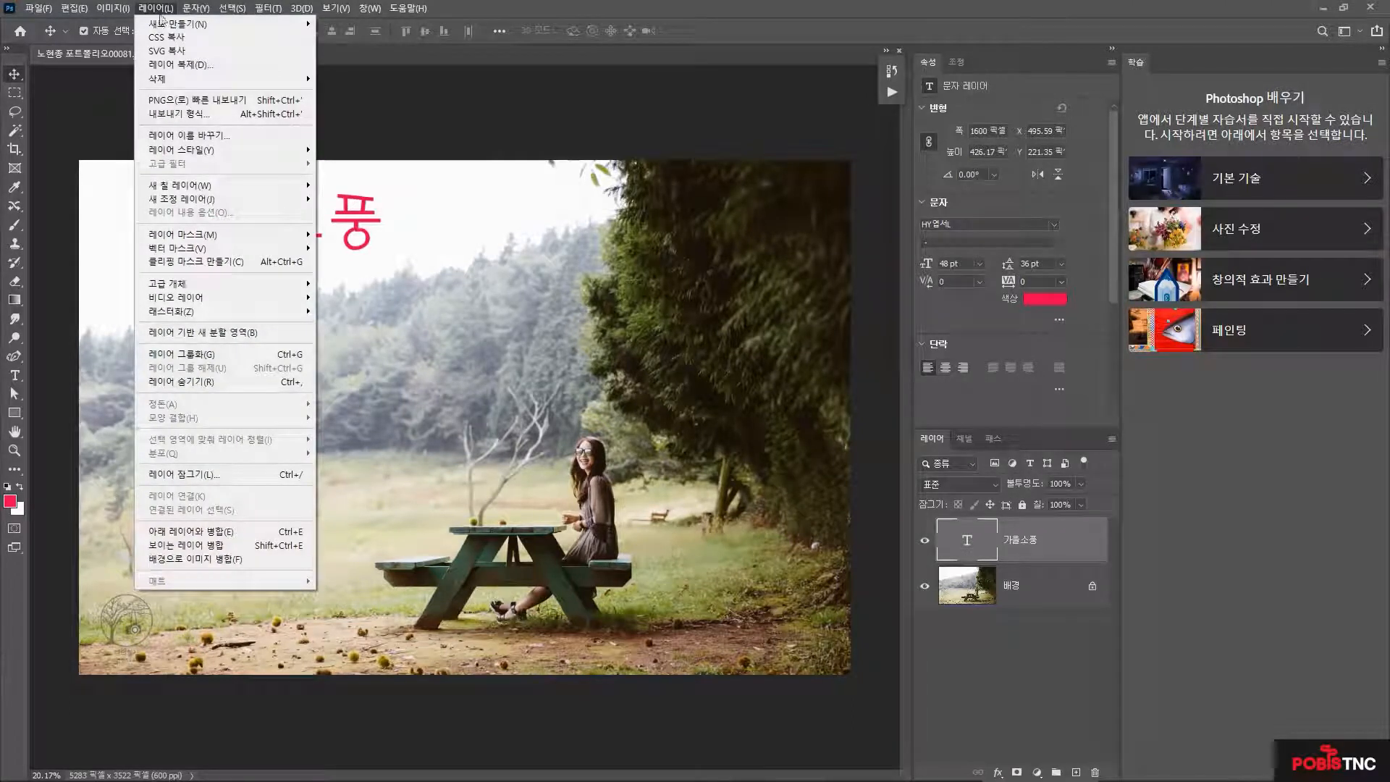
{"action": "mouse_move", "coordinate": [192, 152]}
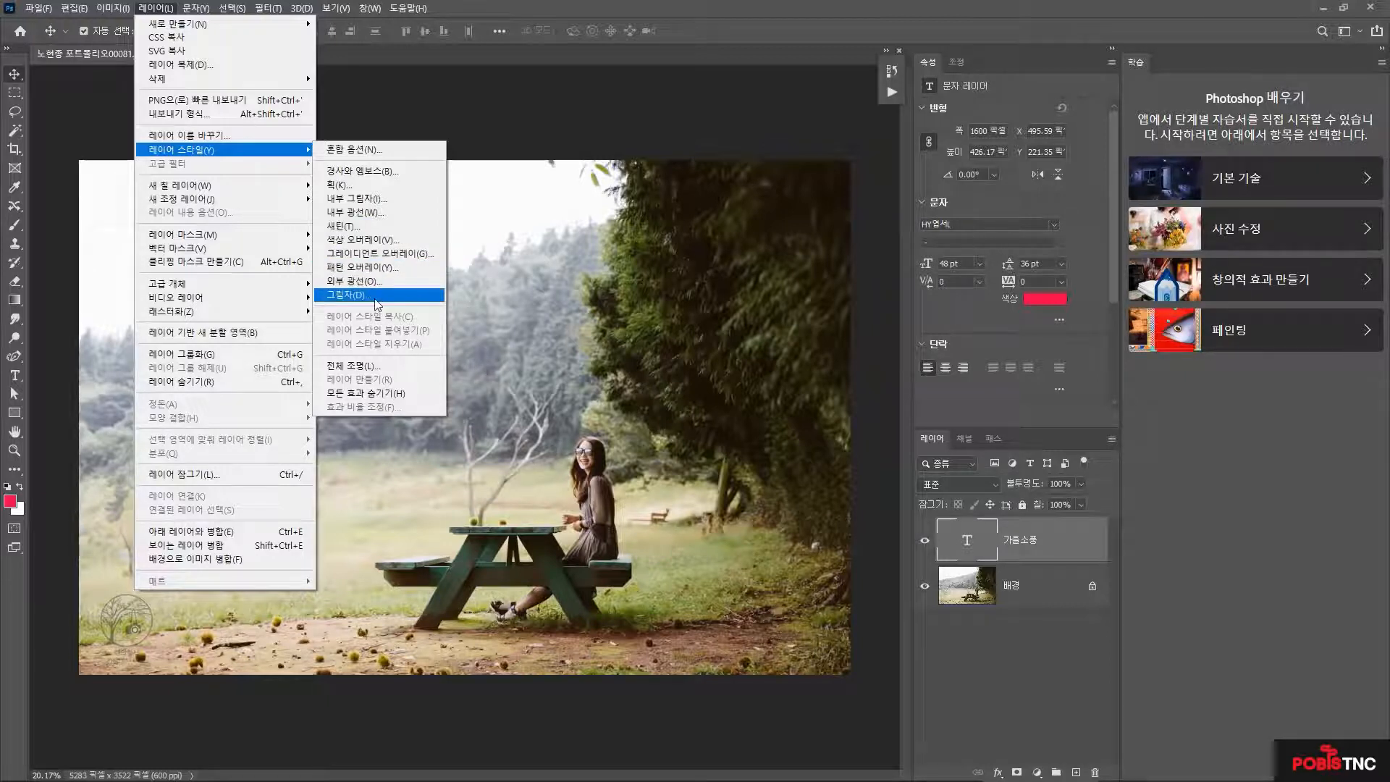
{"action": "left_click", "coordinate": [376, 148]}
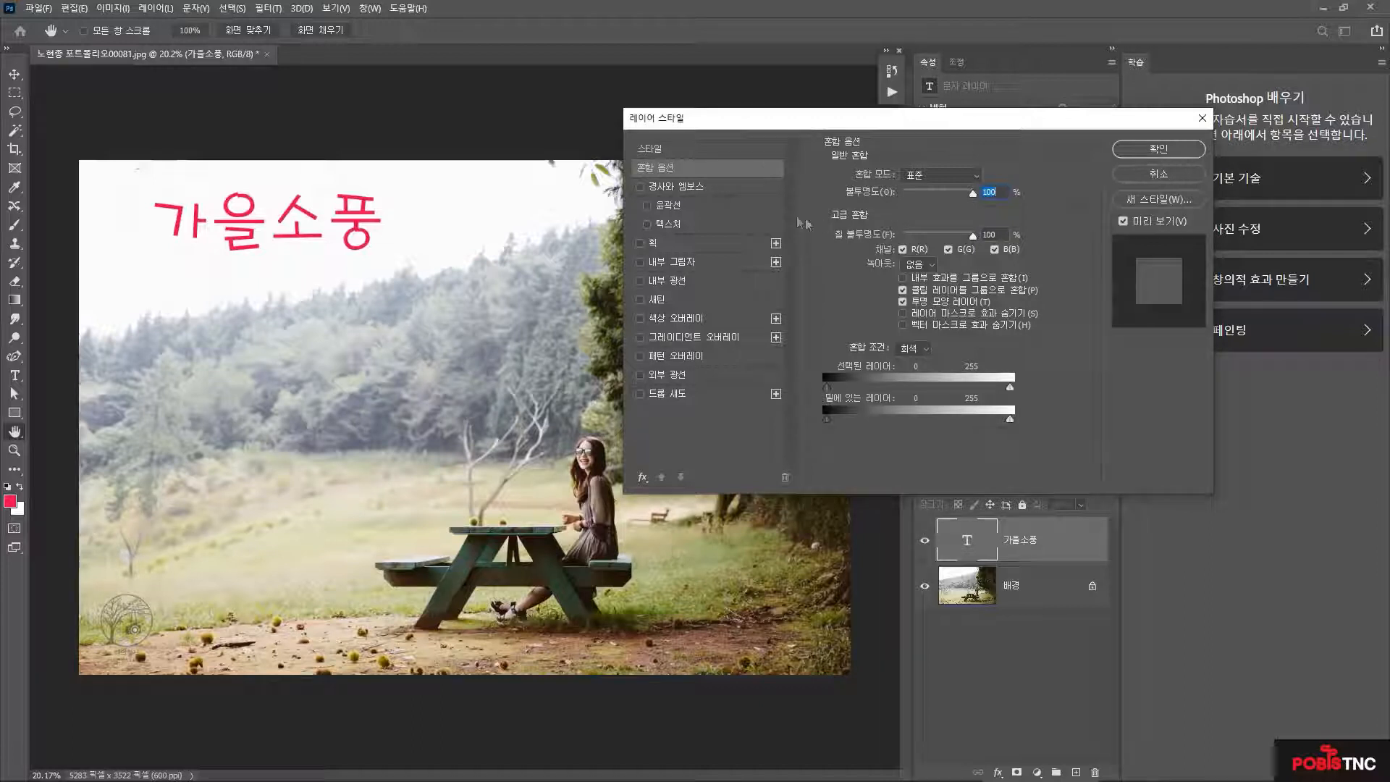
{"action": "left_click_drag", "start_coordinate": [718, 124], "coordinate": [598, 133]}
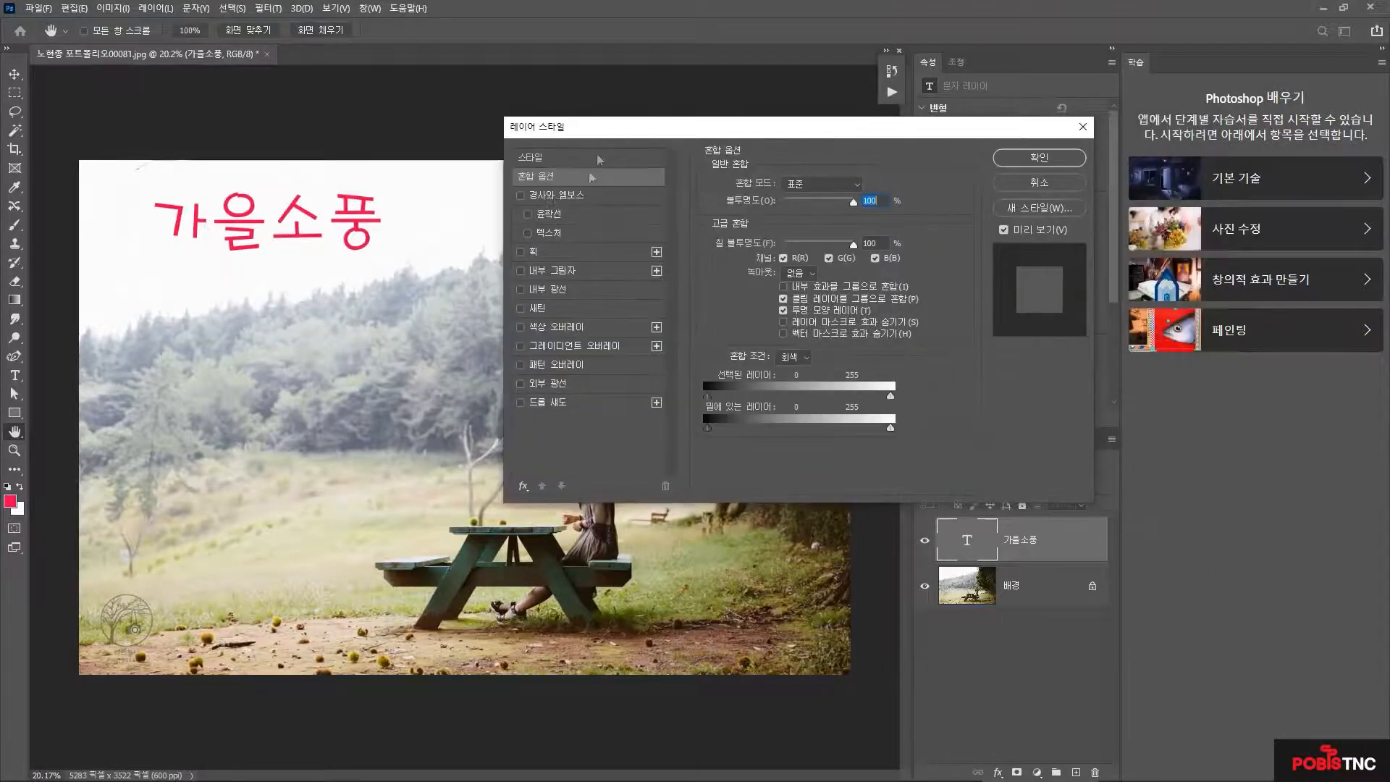
- Enable Bevel & Emboss on the text layer with a depth of 199% and a slightly larger size
{"action": "left_click", "coordinate": [521, 195]}
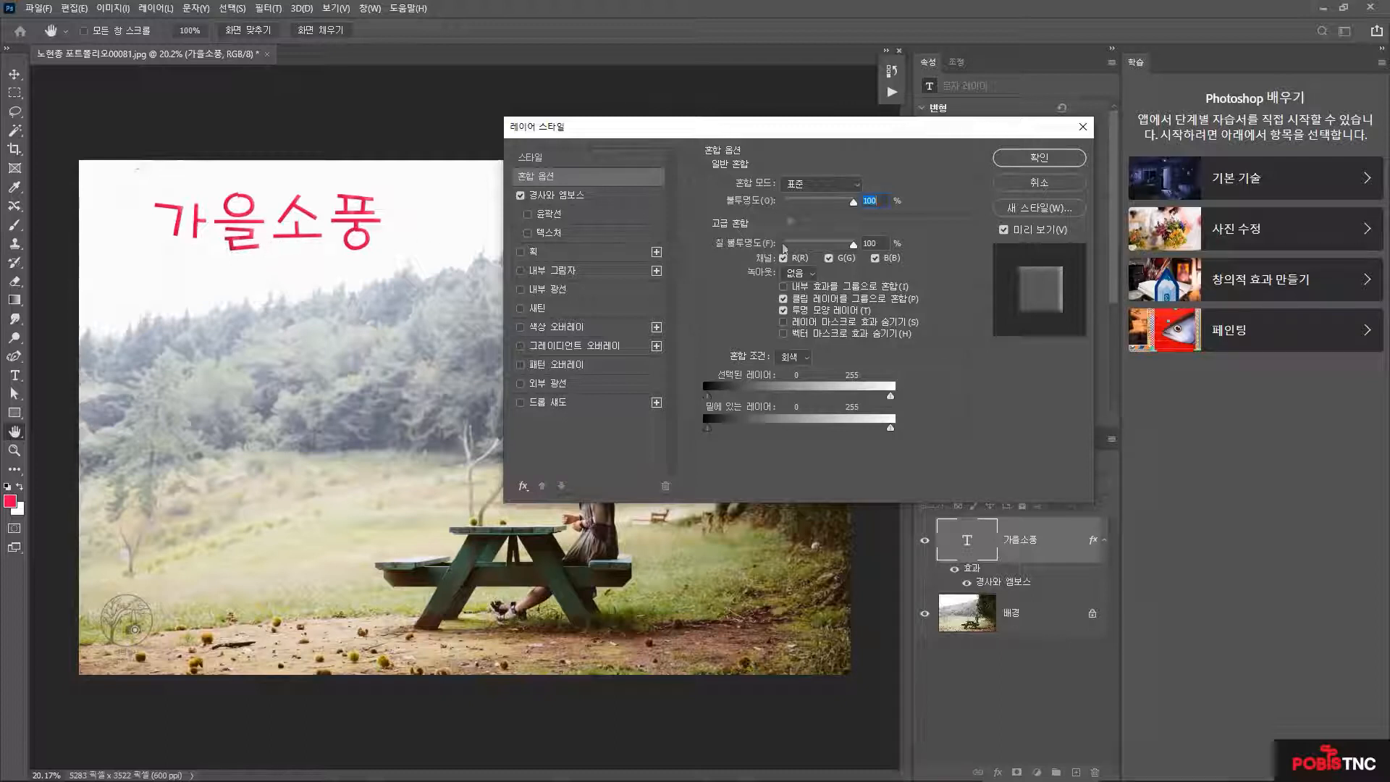
{"action": "left_click", "coordinate": [572, 201]}
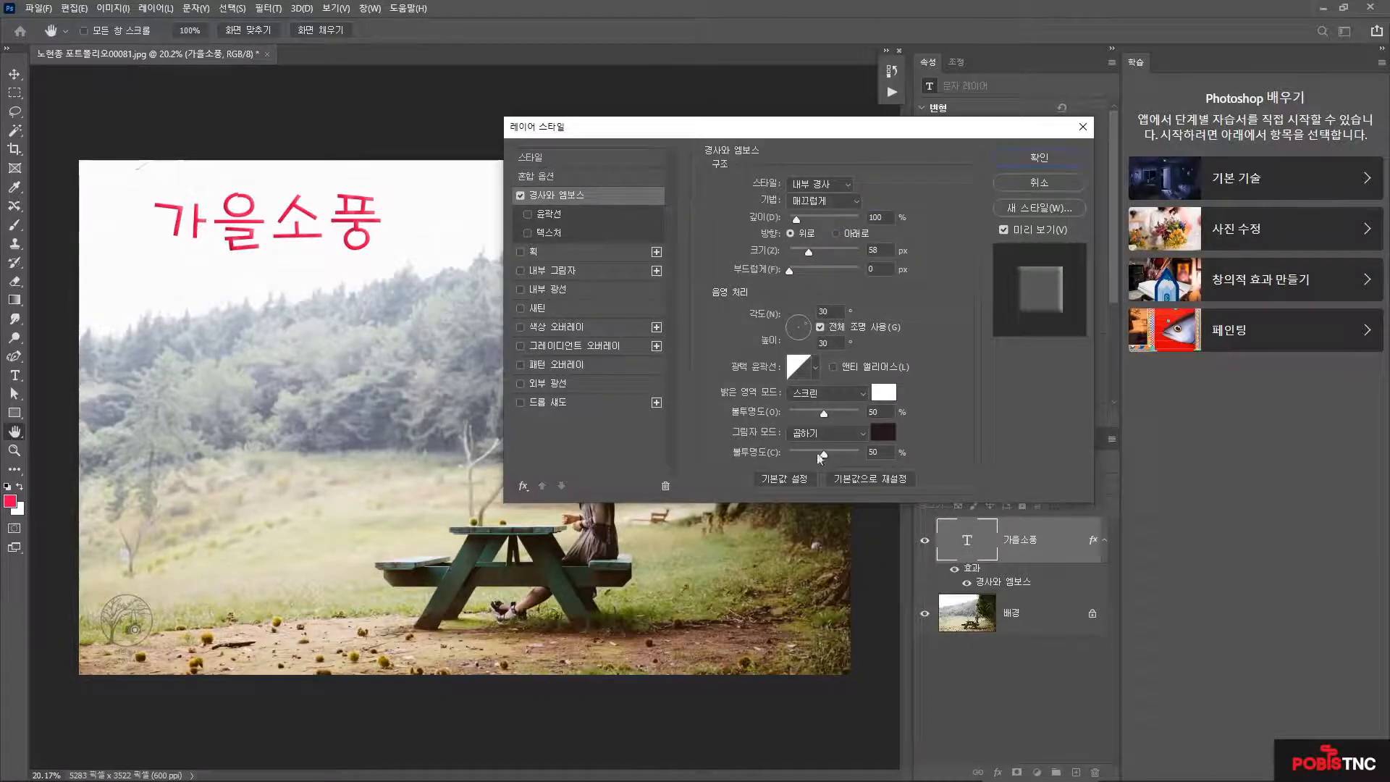
{"action": "left_click", "coordinate": [802, 216]}
{"action": "left_click", "coordinate": [803, 217]}
{"action": "left_click", "coordinate": [803, 217]}
{"action": "left_click_drag", "start_coordinate": [810, 250], "coordinate": [810, 251]}
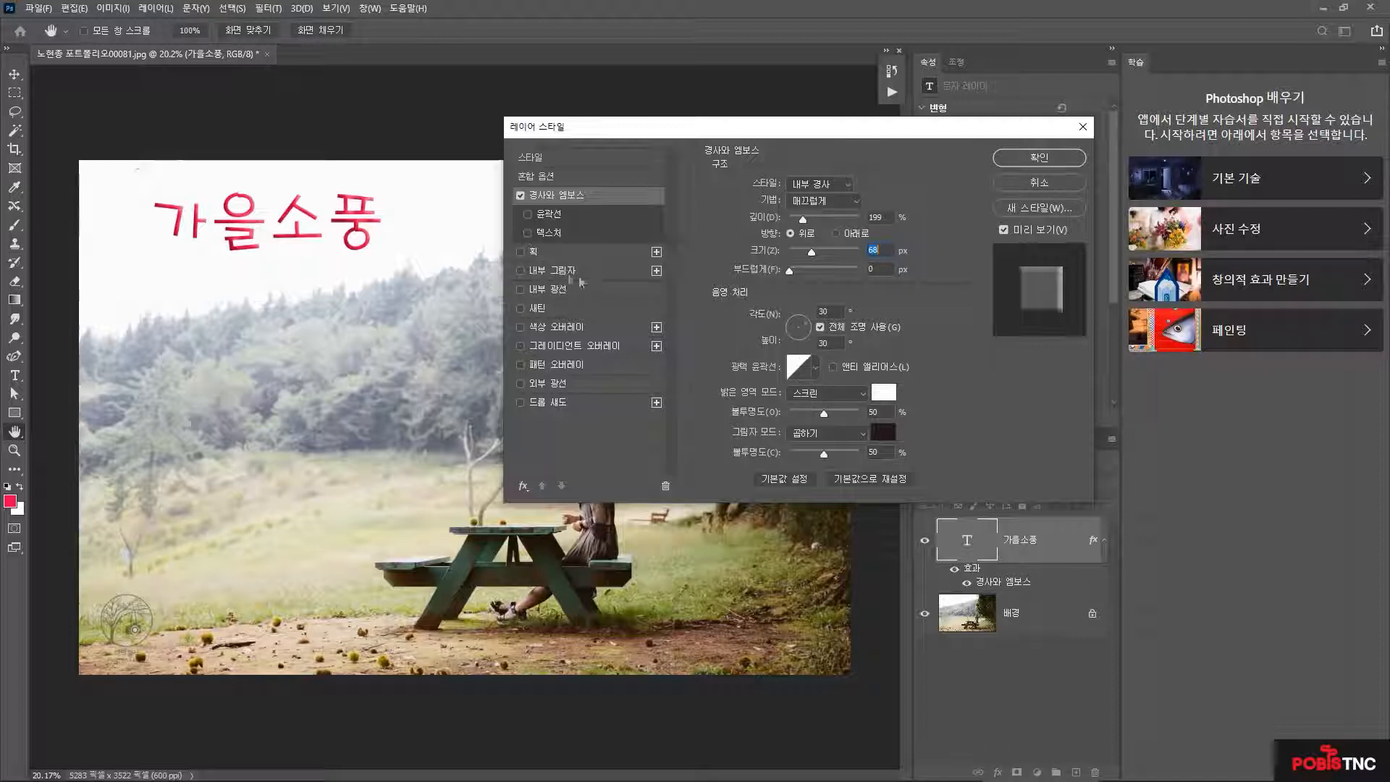
- Add a Stroke effect to the text, positioned outside with a size of 18 px
{"action": "left_click", "coordinate": [519, 251]}
{"action": "left_click", "coordinate": [537, 251]}
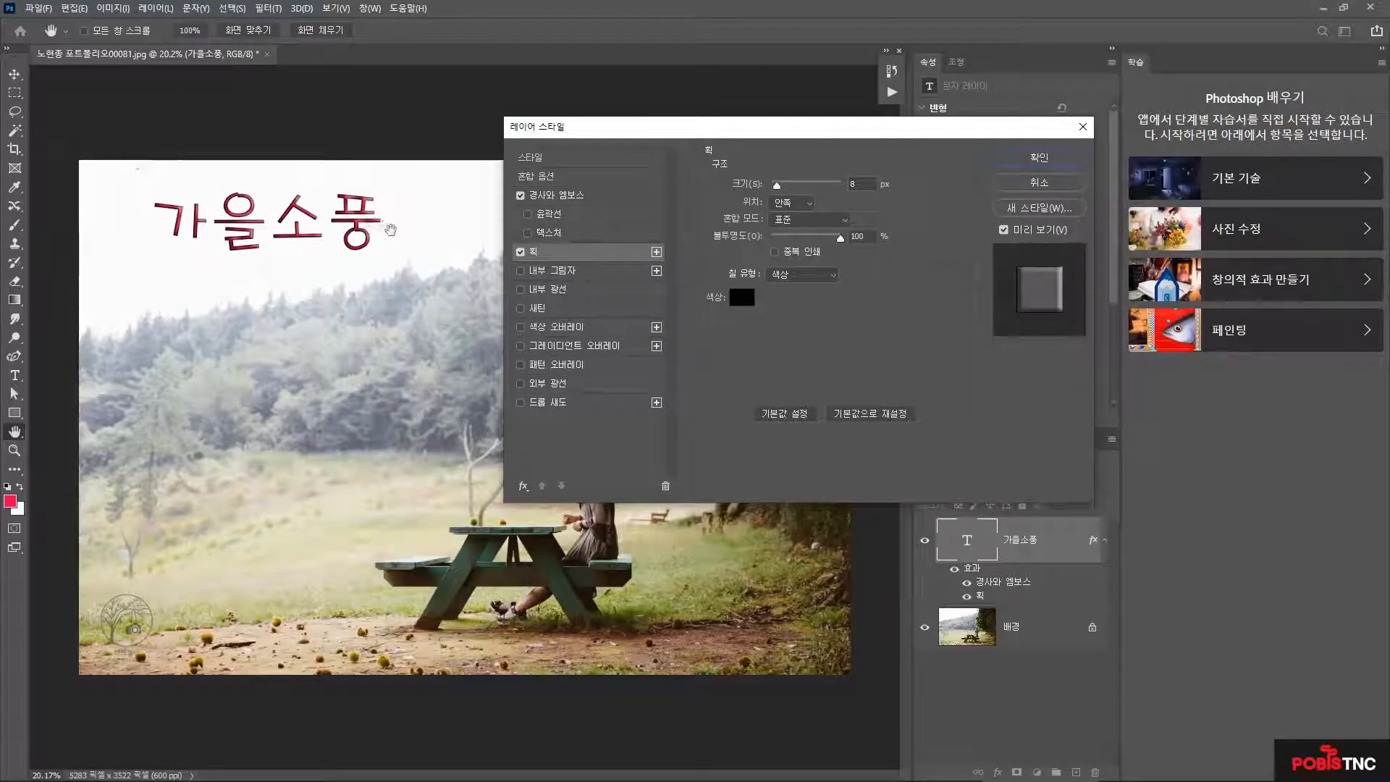
{"action": "left_click", "coordinate": [805, 205]}
{"action": "left_click", "coordinate": [792, 216]}
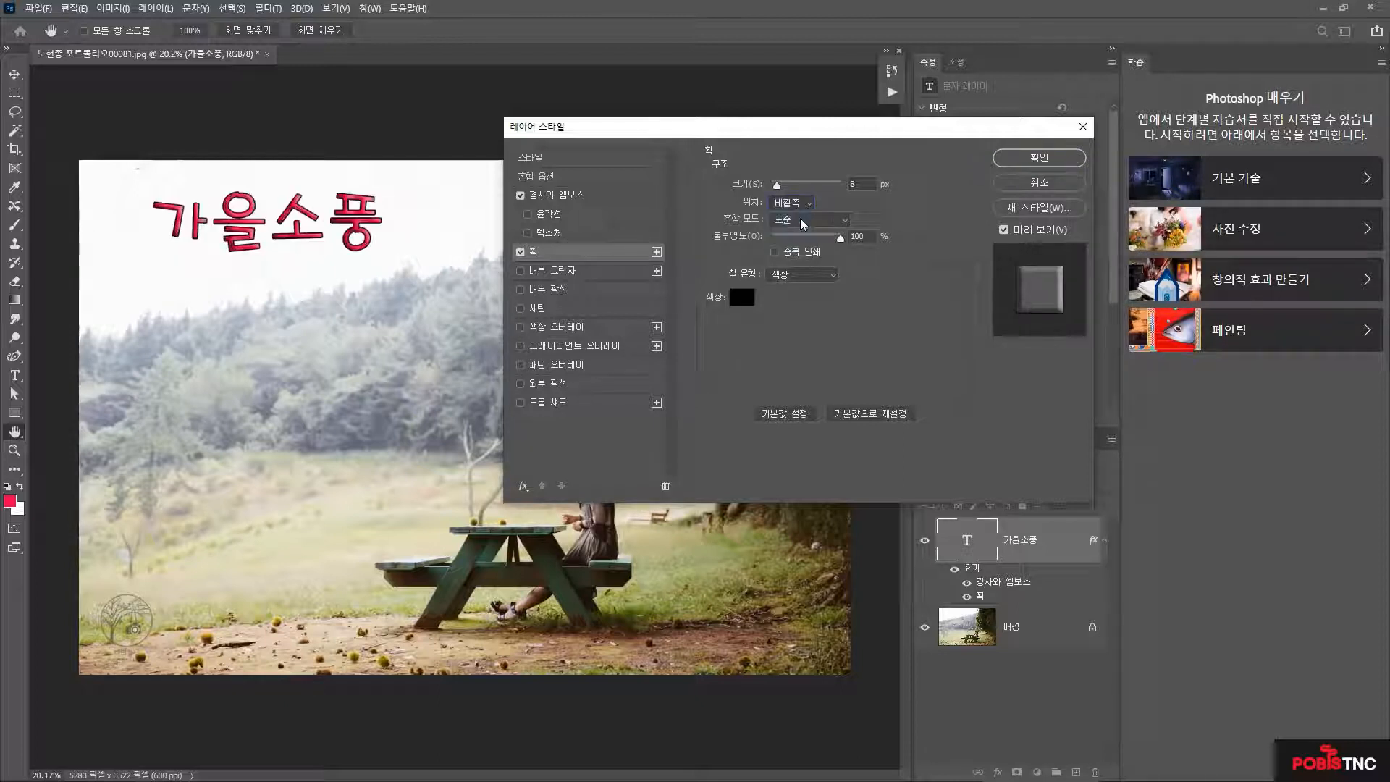
{"action": "left_click_drag", "start_coordinate": [777, 186], "coordinate": [781, 188]}
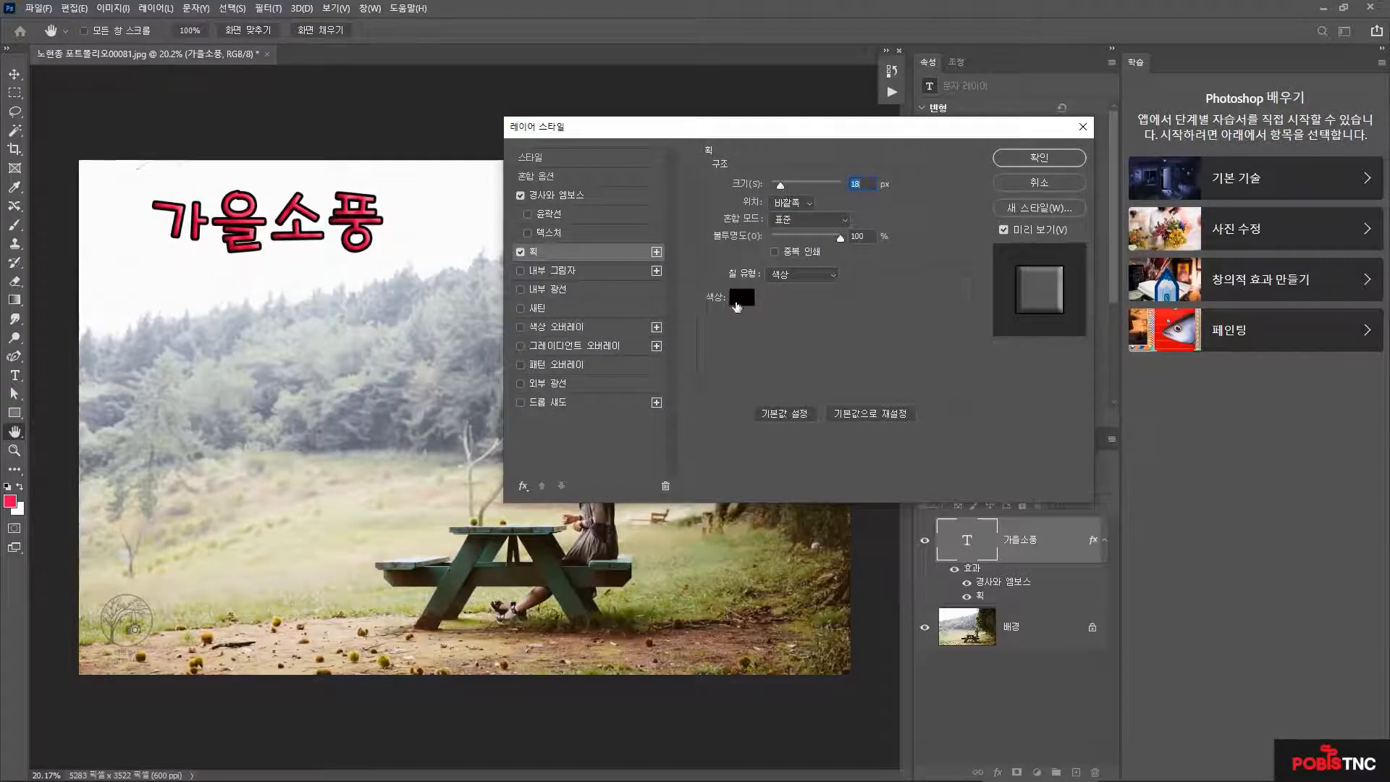
- Set the text stroke's color to light blue, 7edbe6
{"action": "left_click", "coordinate": [740, 298]}
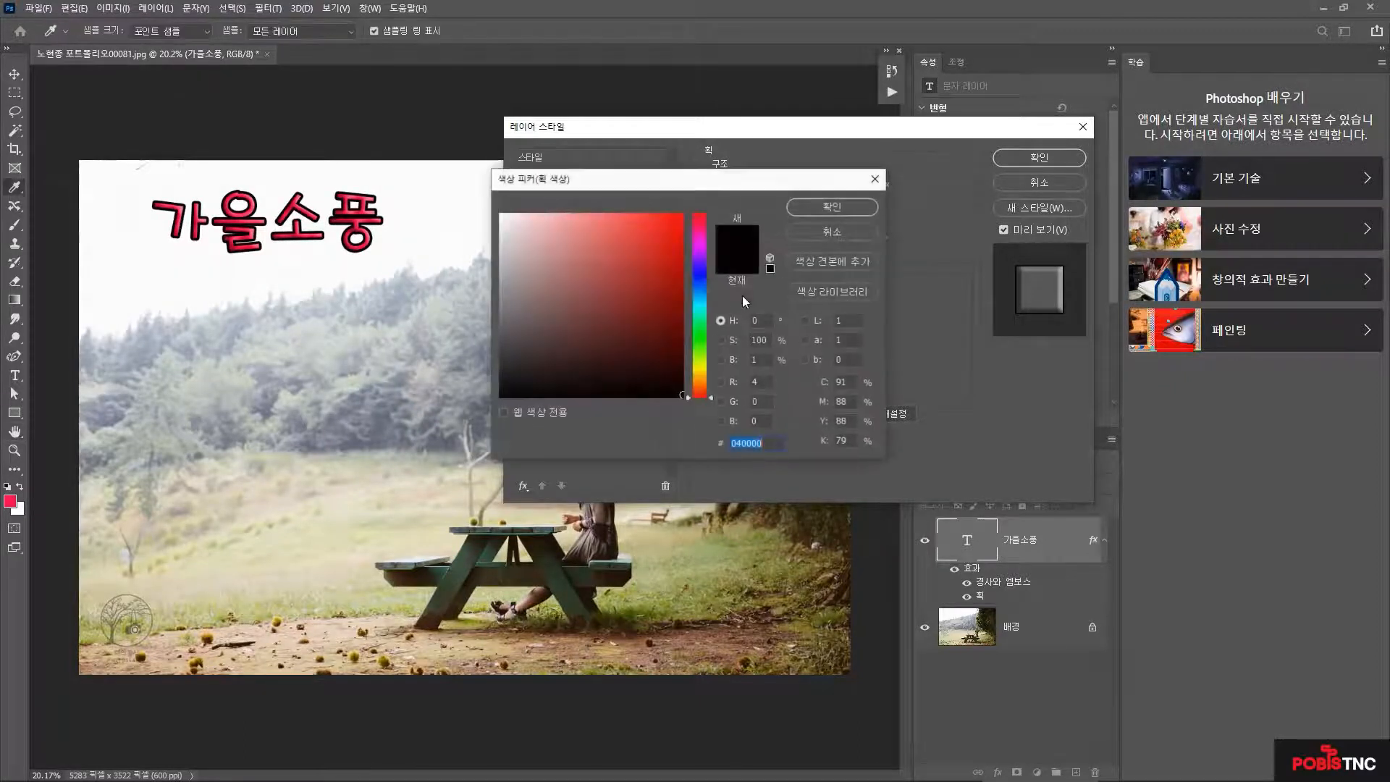
{"action": "left_click", "coordinate": [700, 302]}
{"action": "left_click", "coordinate": [524, 227]}
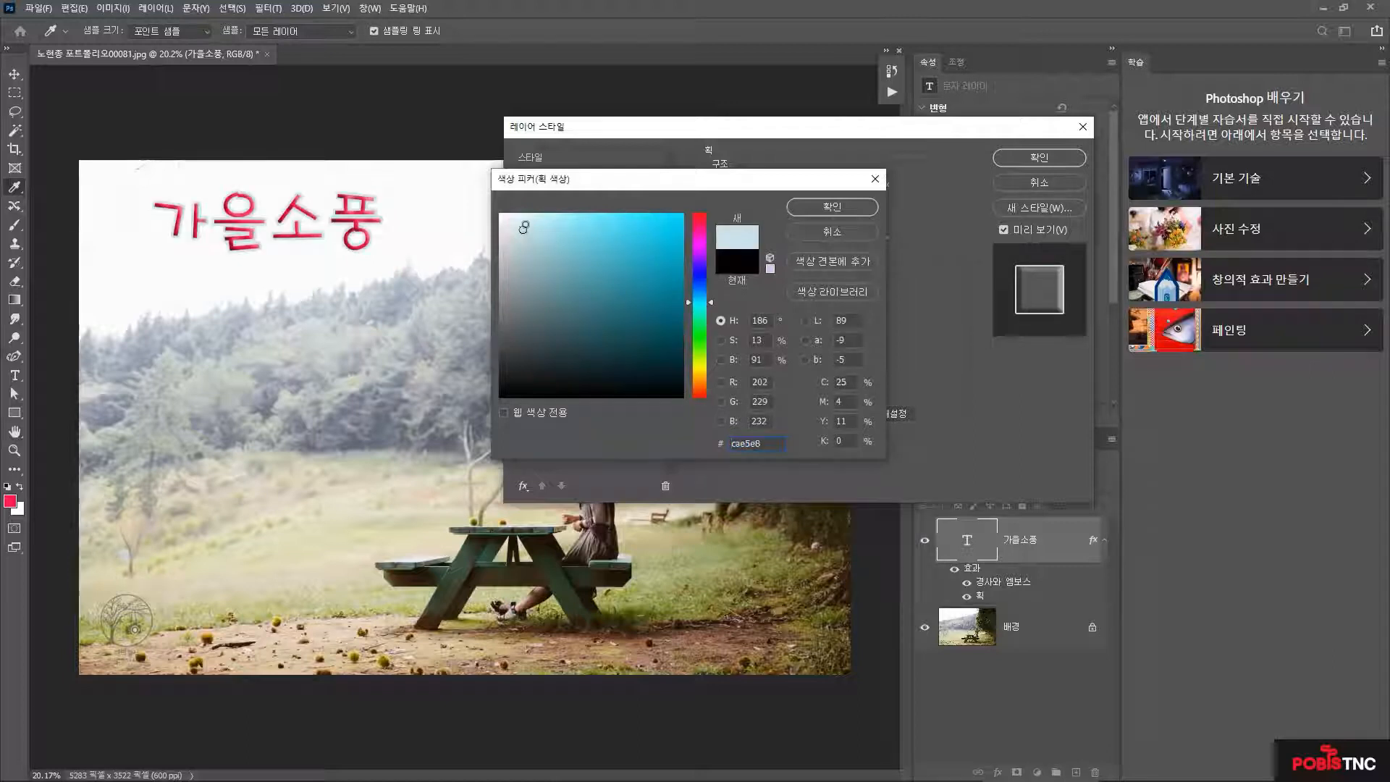
{"action": "left_click_drag", "start_coordinate": [524, 227], "coordinate": [582, 231]}
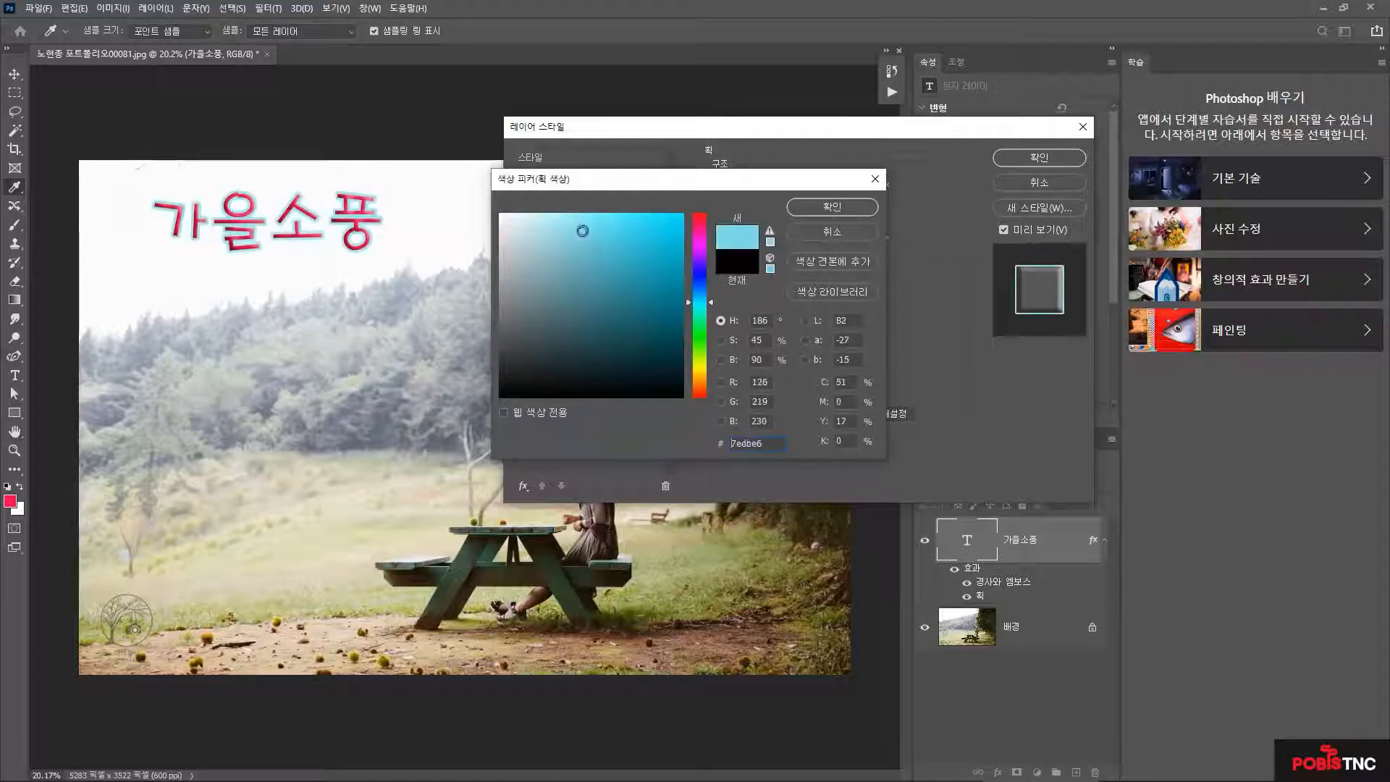
{"action": "left_click", "coordinate": [840, 208]}
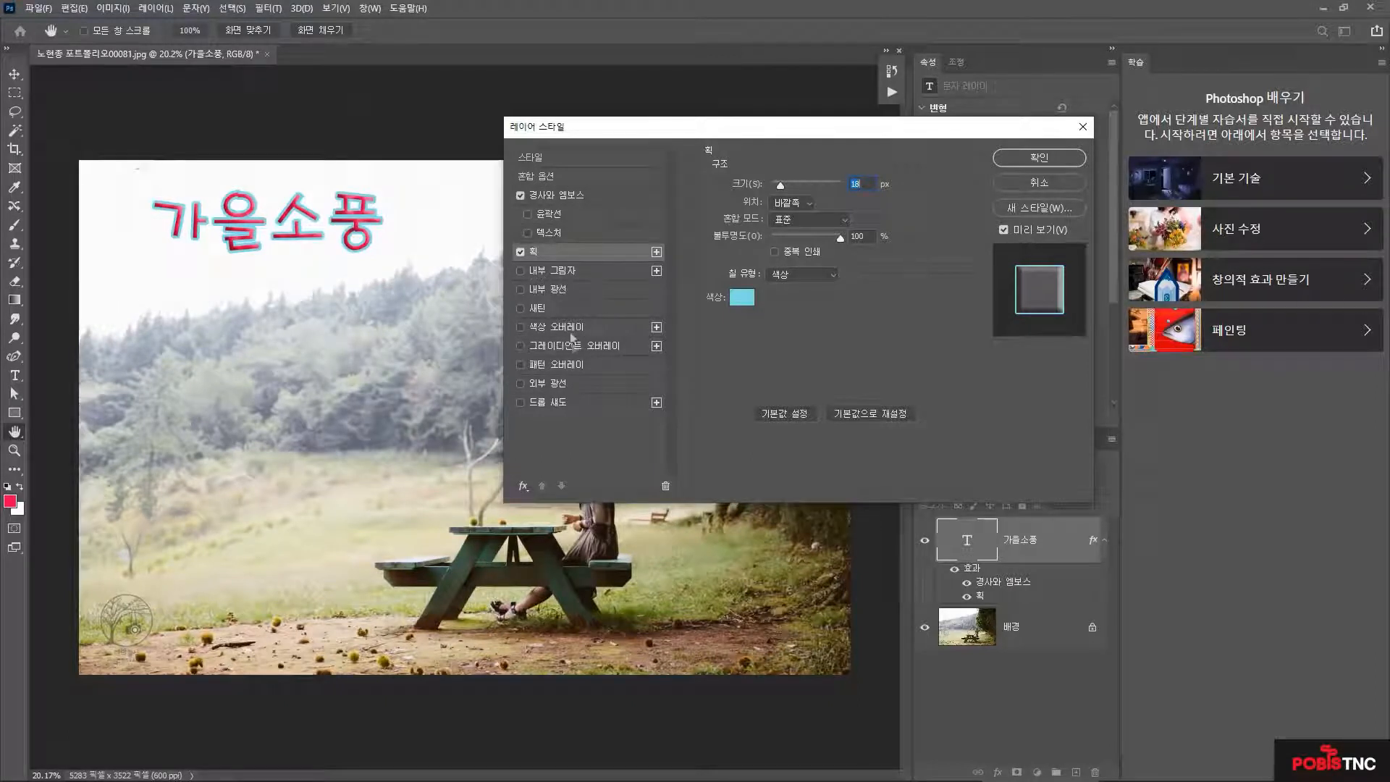
- Add a drop shadow with 43% opacity, 132° angle and 65 px distance, apply the layer style, and deselect the text layer
{"action": "left_click", "coordinate": [519, 404]}
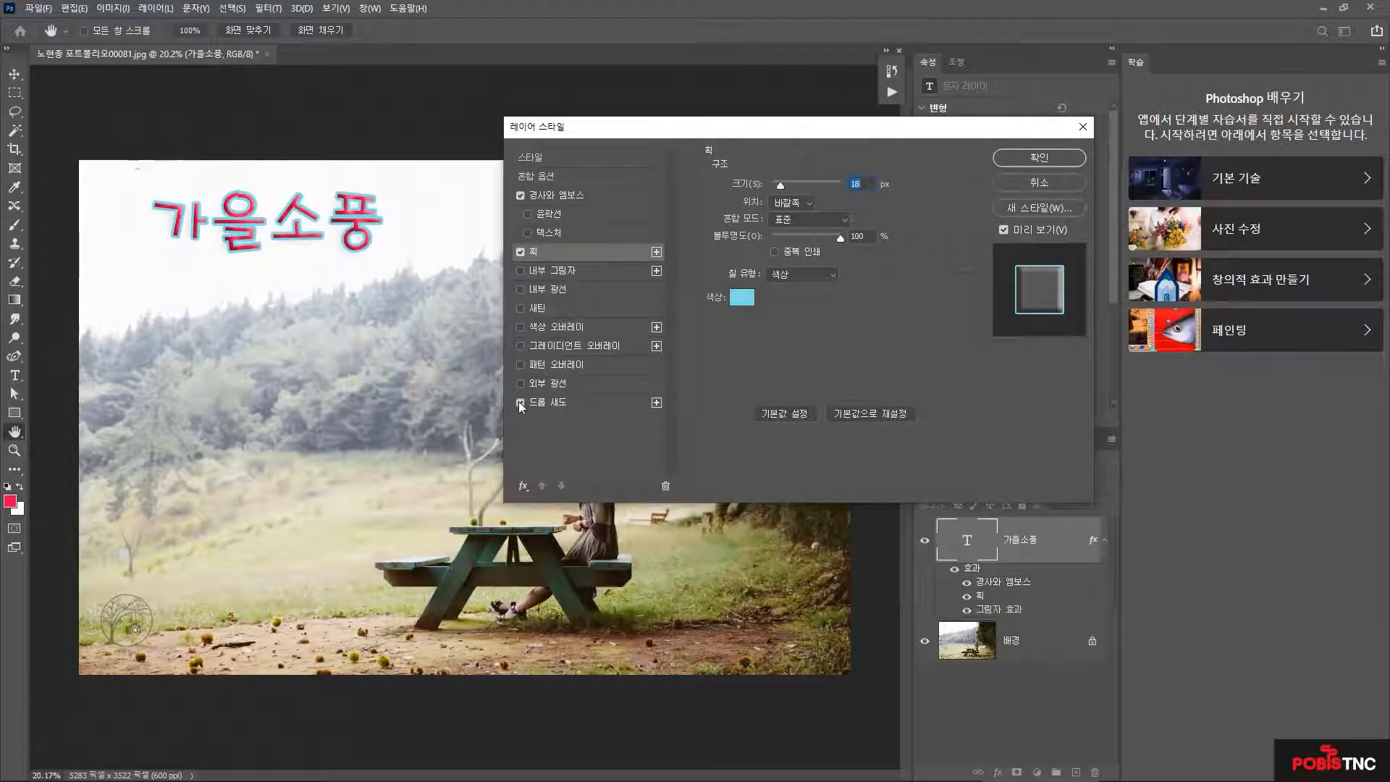
{"action": "left_click", "coordinate": [559, 404]}
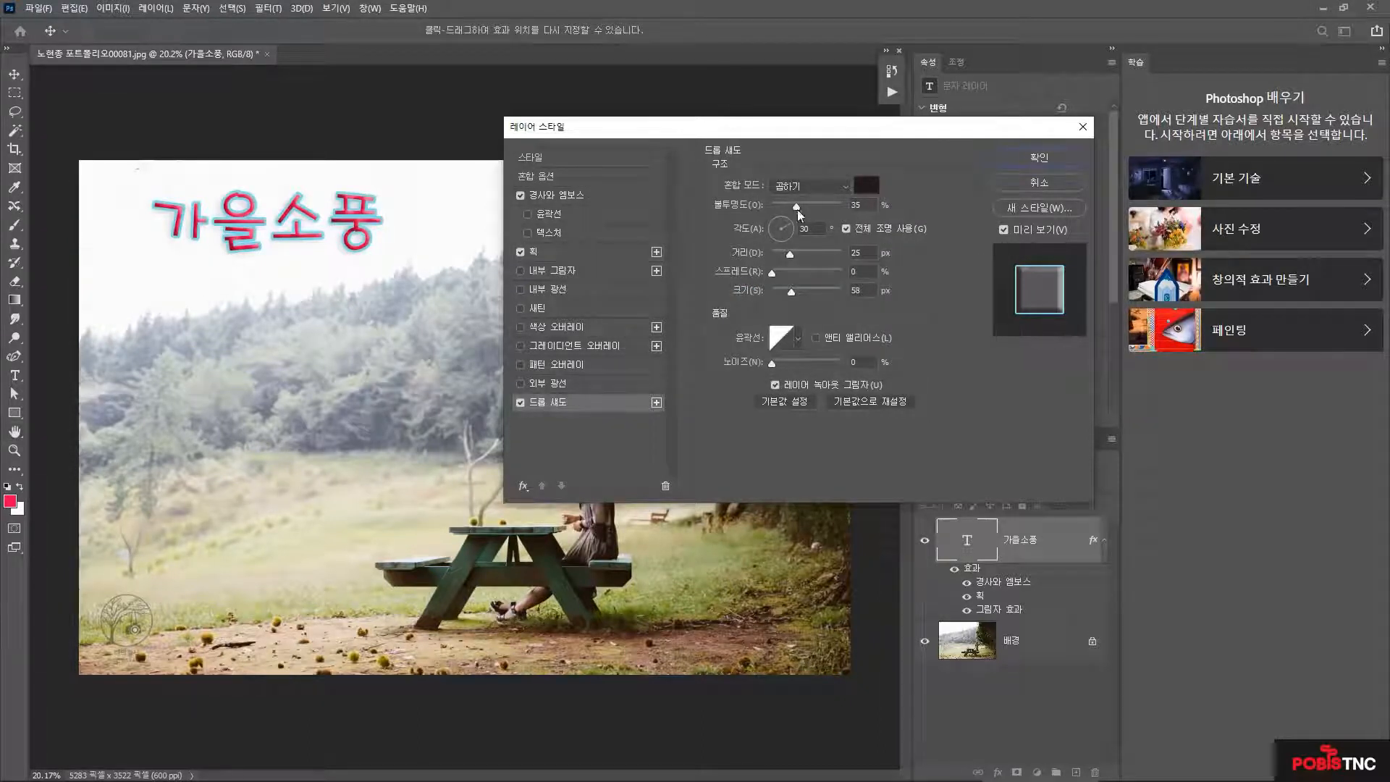
{"action": "left_click_drag", "start_coordinate": [798, 205], "coordinate": [809, 207]}
{"action": "left_click", "coordinate": [802, 208]}
{"action": "left_click_drag", "start_coordinate": [788, 227], "coordinate": [812, 255]}
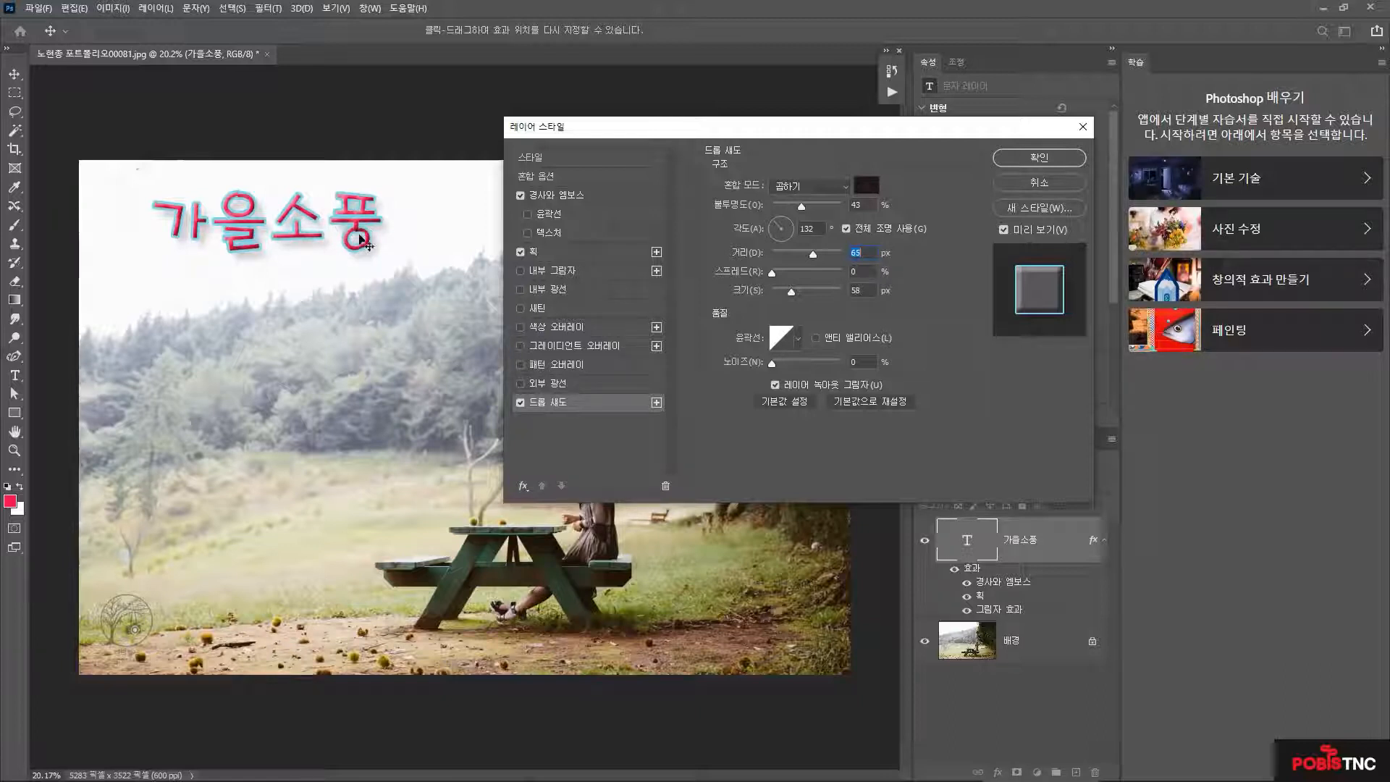
{"action": "left_click", "coordinate": [1040, 158]}
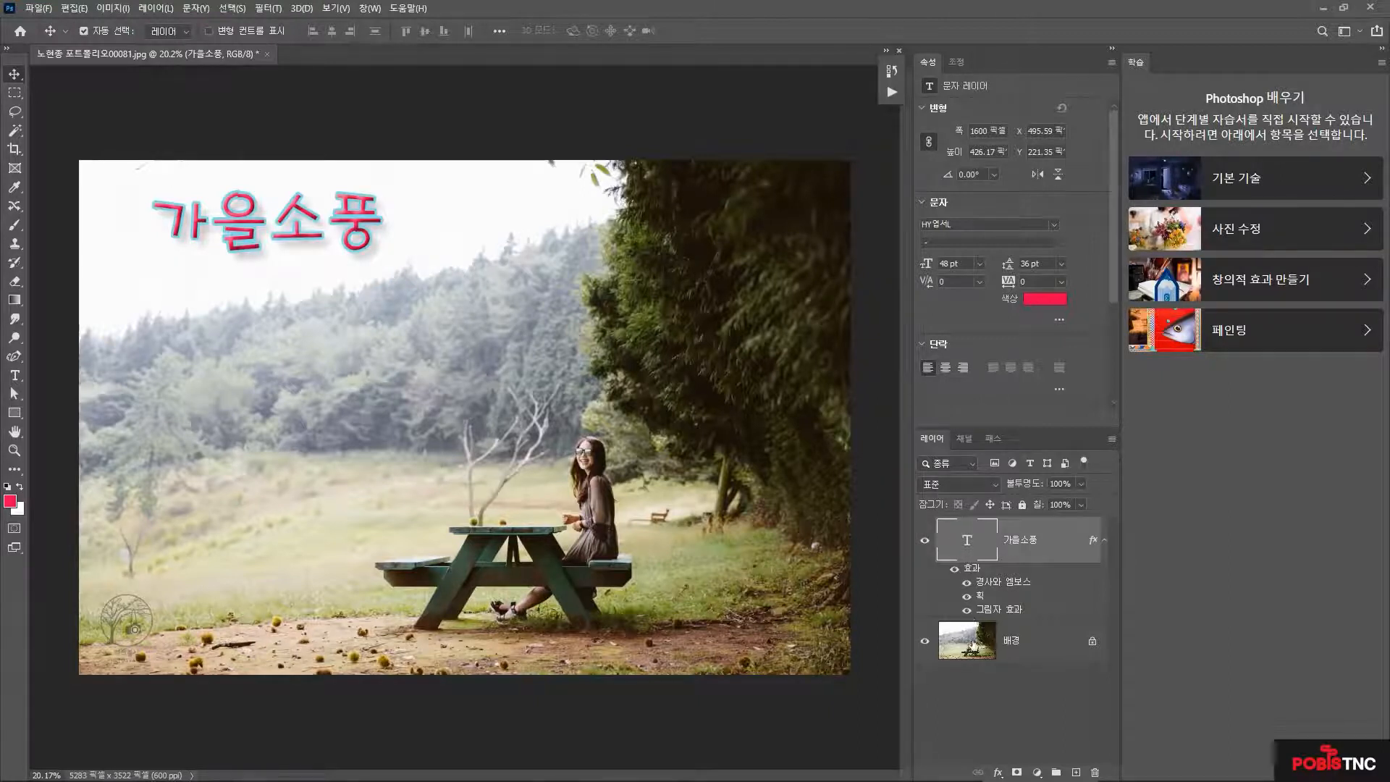
{"action": "left_click", "coordinate": [1008, 671]}
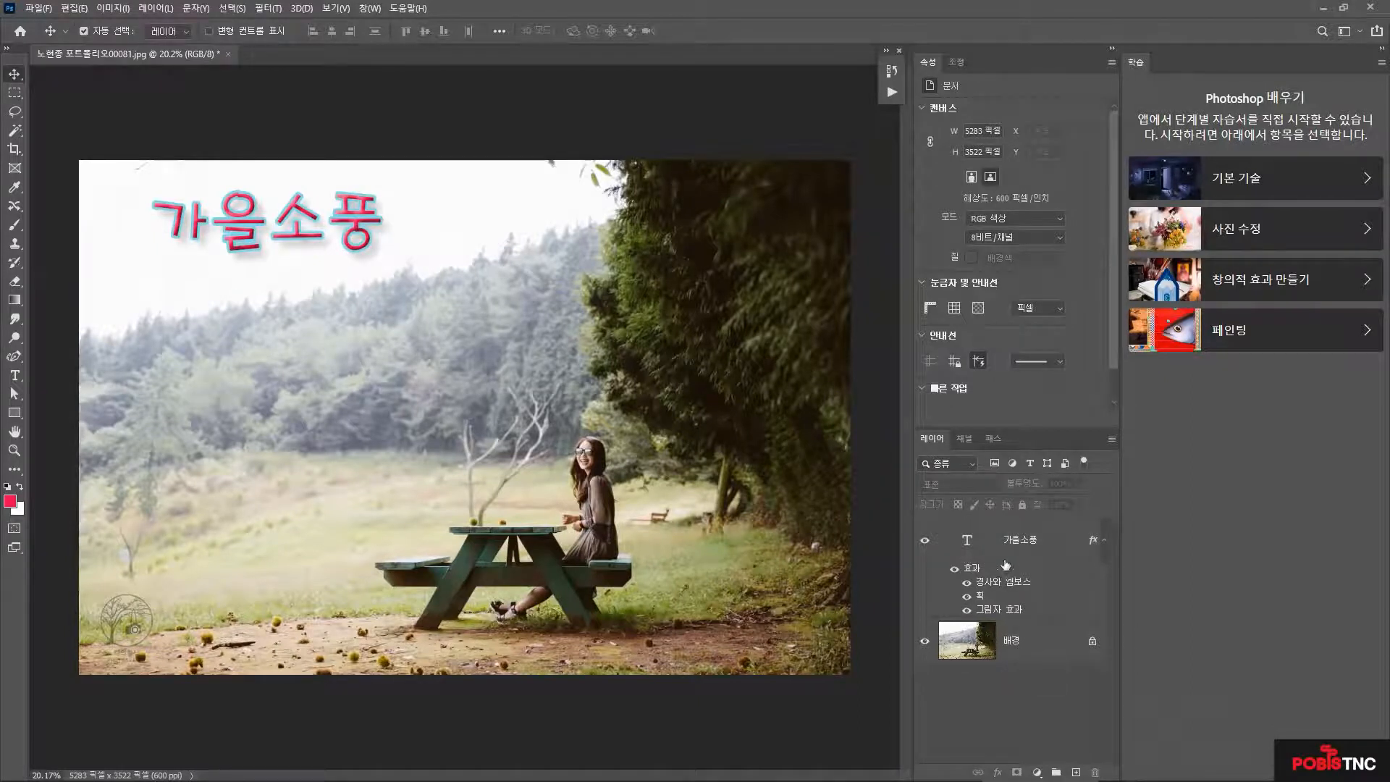
- Place the sunflower field photo as an embedded image, scale it to the full canvas width, and put its layer beneath the title text
{"action": "left_click", "coordinate": [38, 8]}
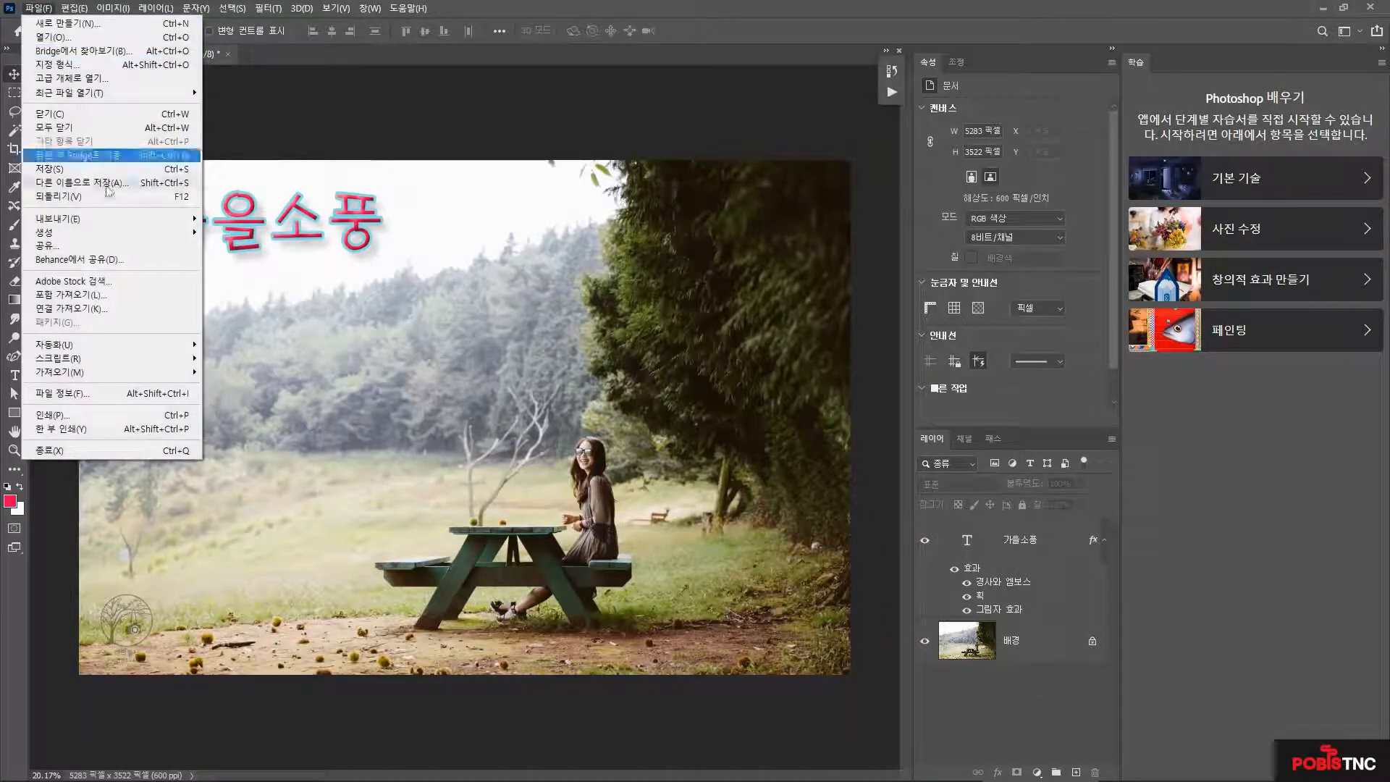
{"action": "left_click", "coordinate": [87, 296]}
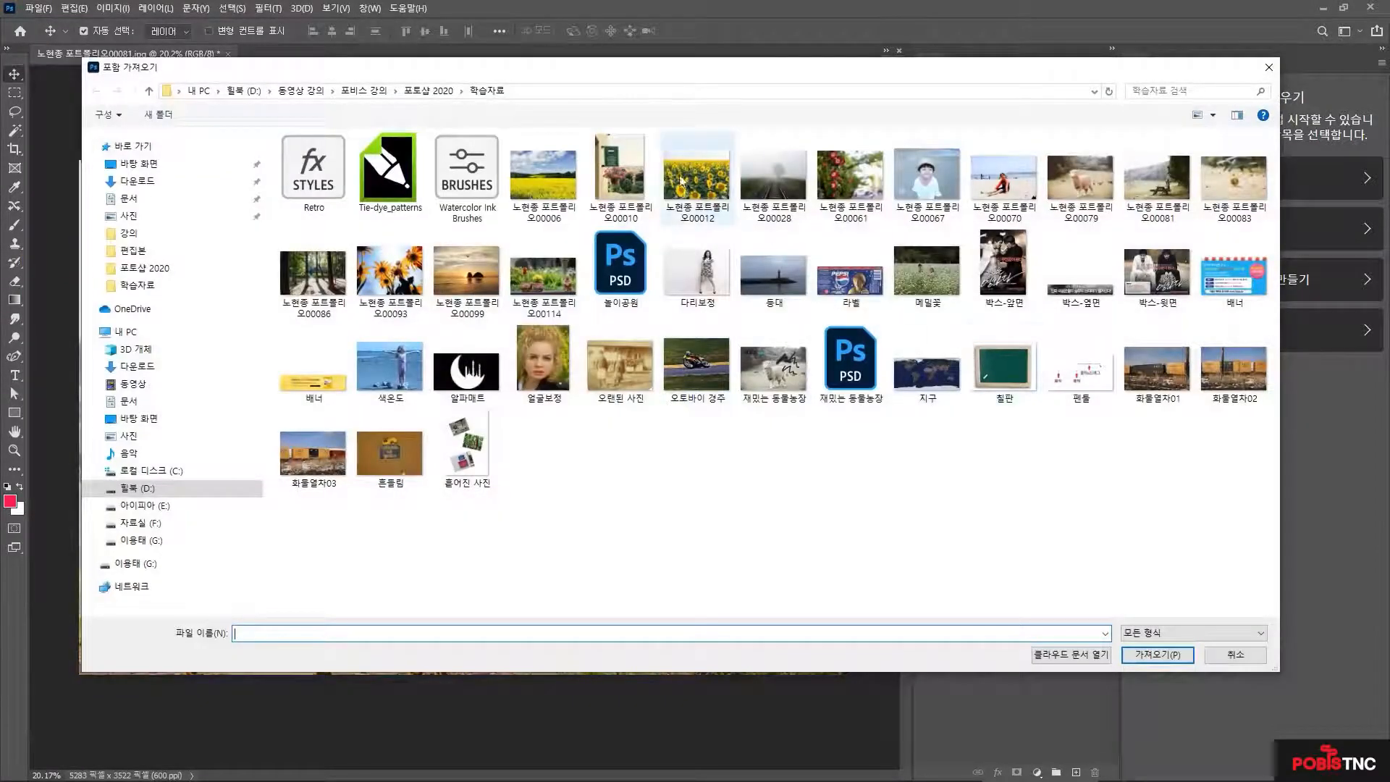
{"action": "left_click", "coordinate": [699, 188]}
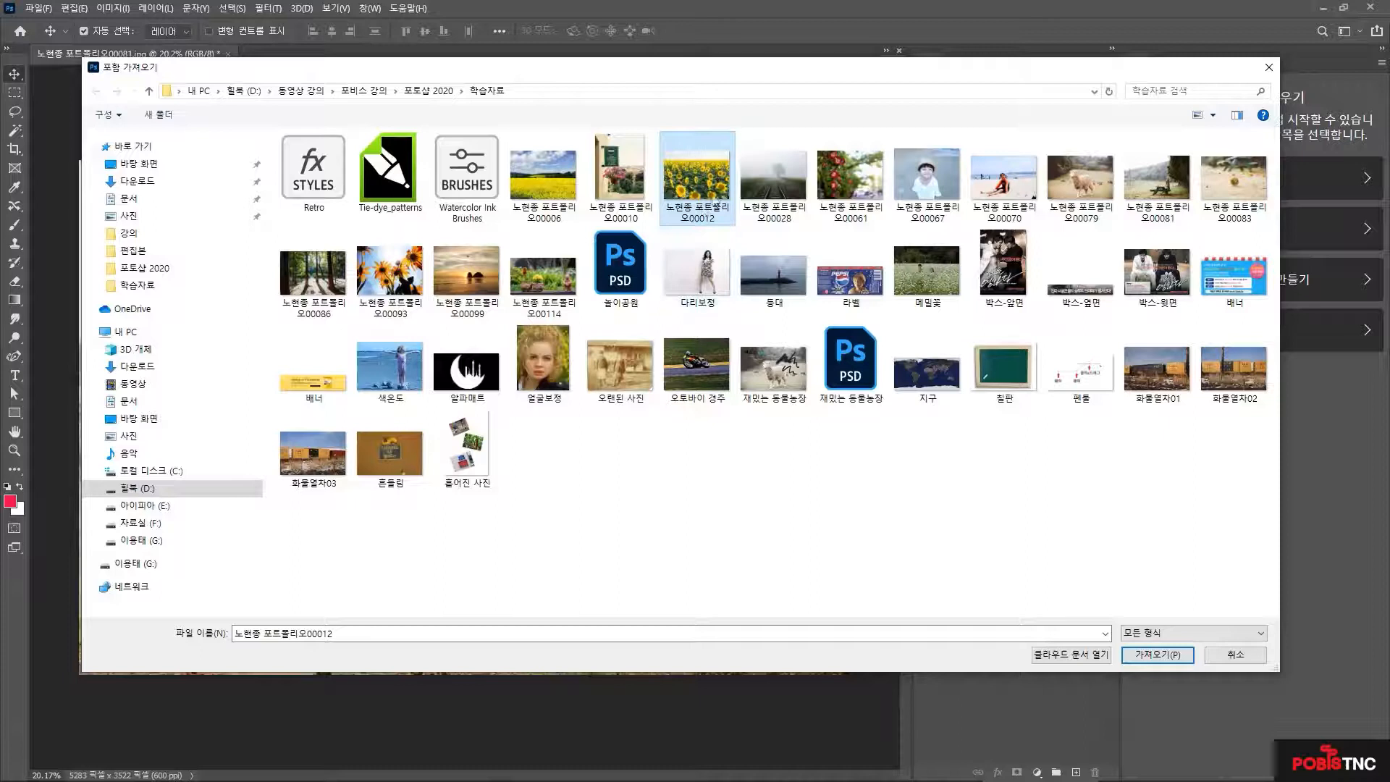
{"action": "left_click", "coordinate": [1152, 657]}
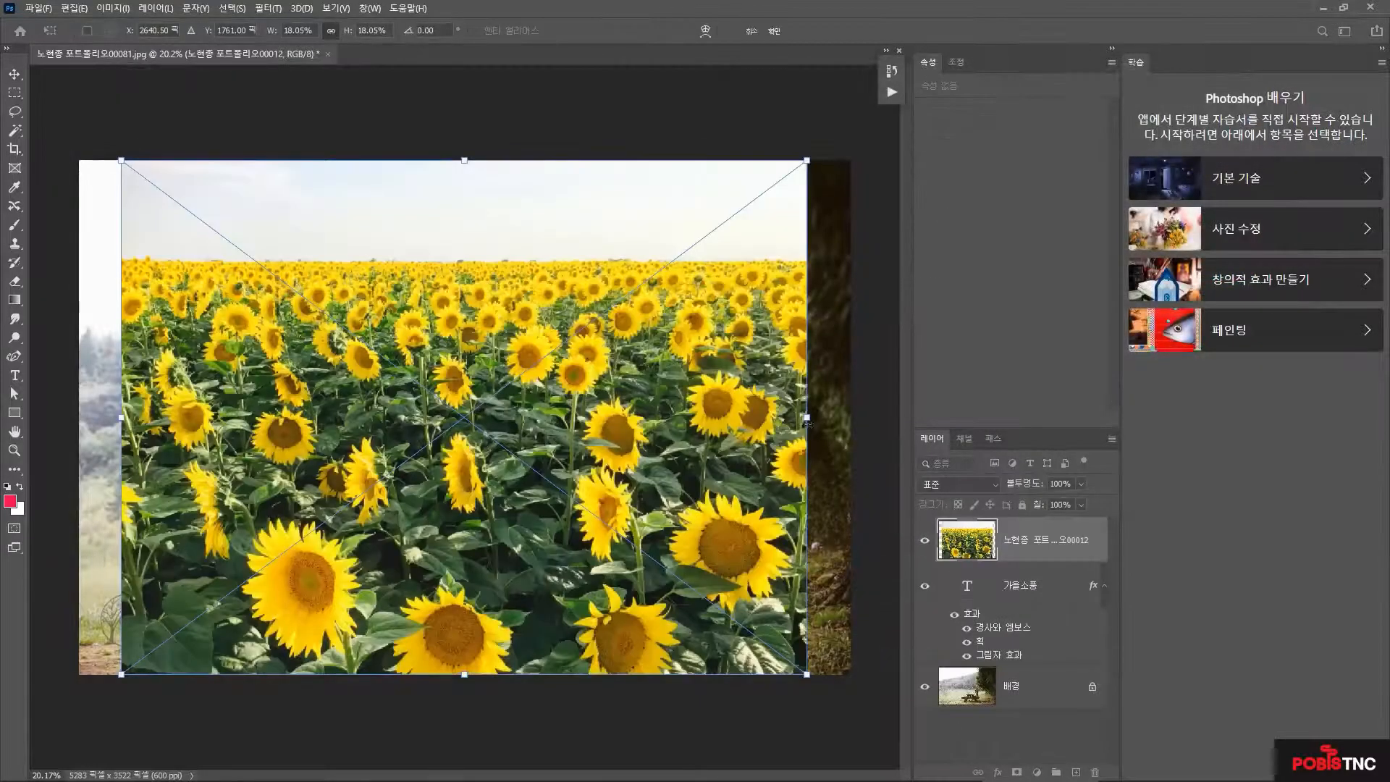
{"action": "left_click_drag", "start_coordinate": [808, 419], "coordinate": [852, 417]}
{"action": "left_click_drag", "start_coordinate": [114, 416], "coordinate": [78, 417]}
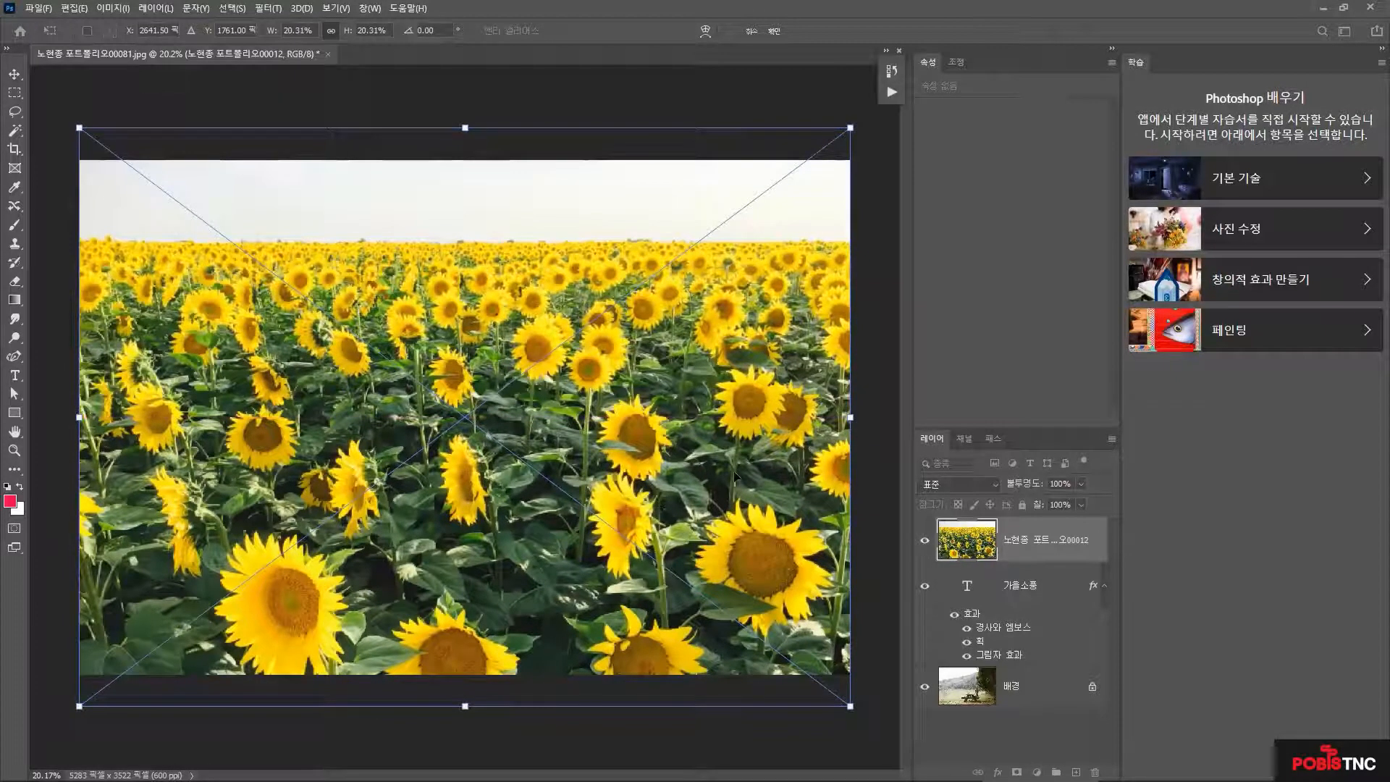
{"action": "key", "text": "Return"}
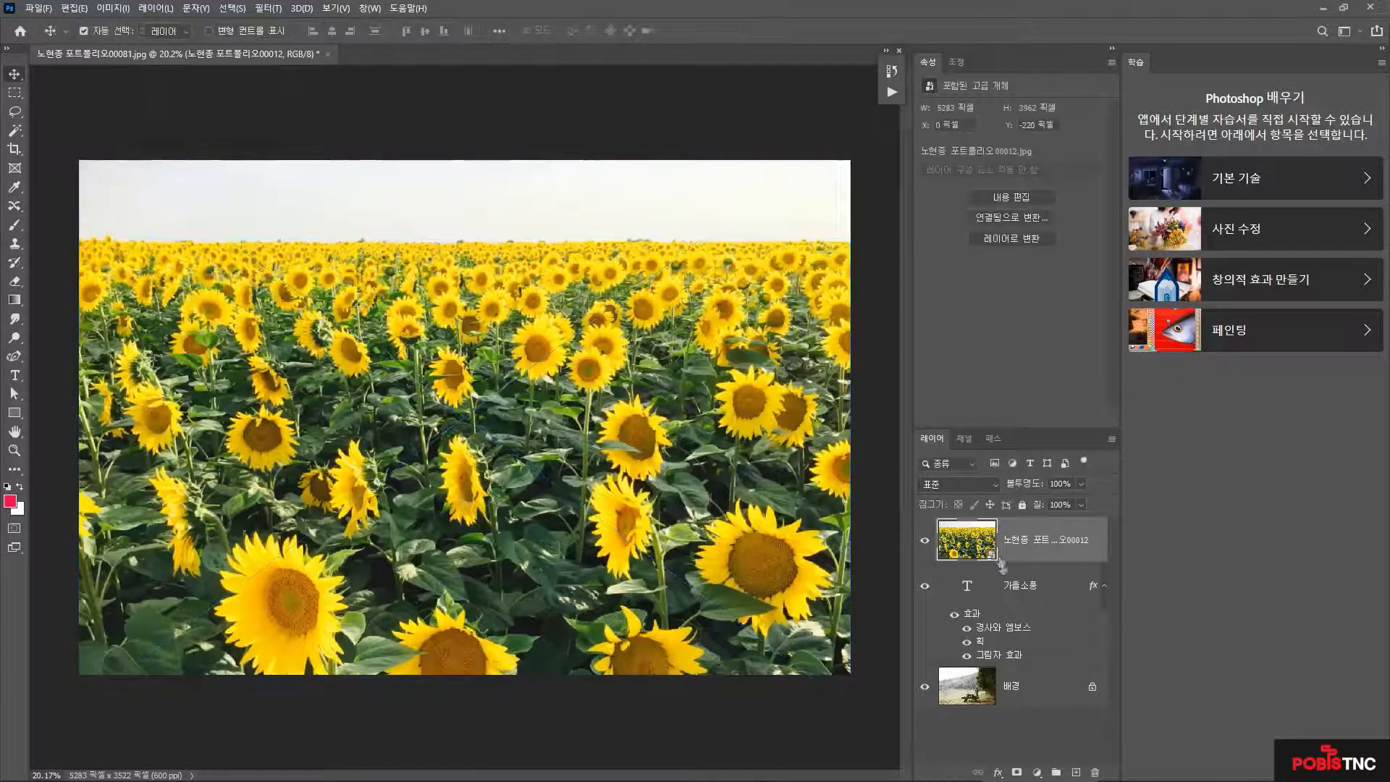
{"action": "left_click_drag", "start_coordinate": [985, 542], "coordinate": [1008, 646]}
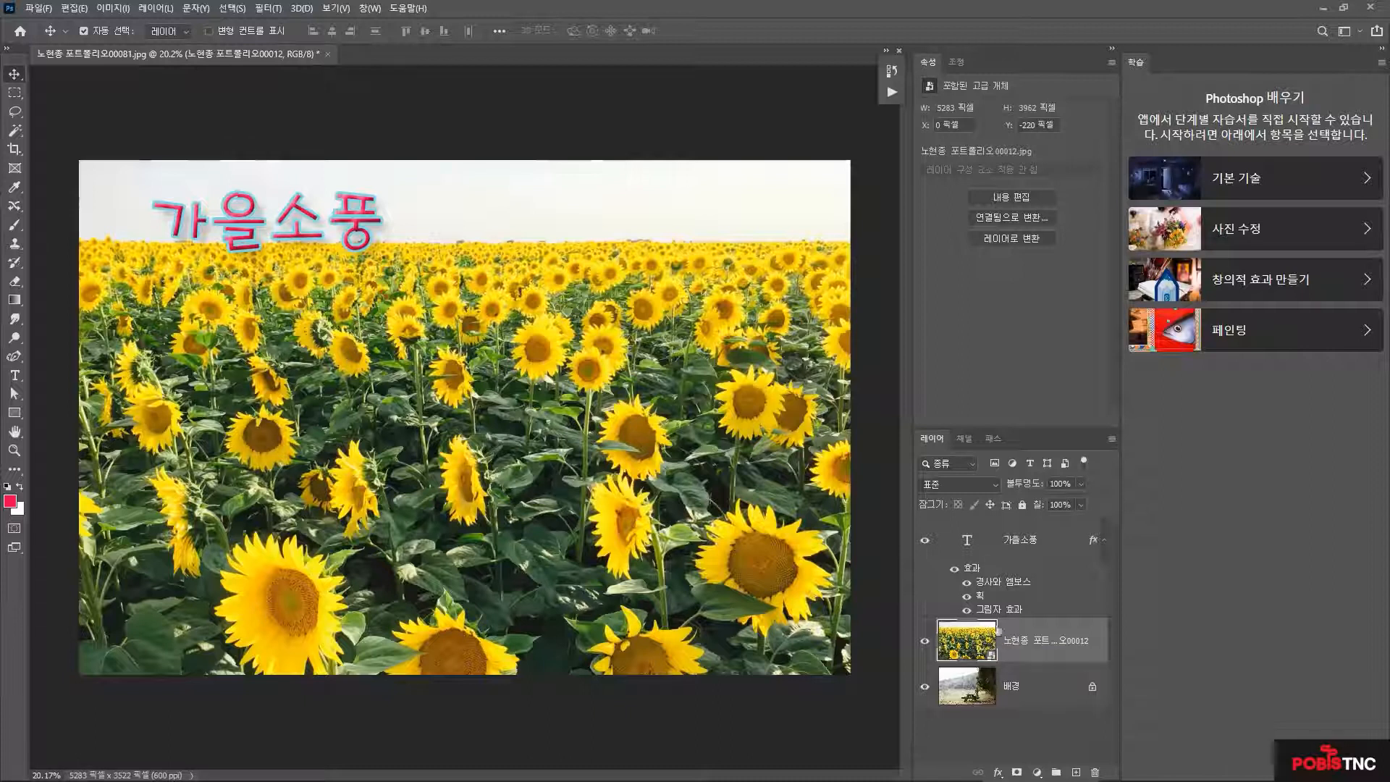
- Try the 색조 (Hue) blend mode on the sunflower layer and delete that layer
{"action": "left_click", "coordinate": [996, 489]}
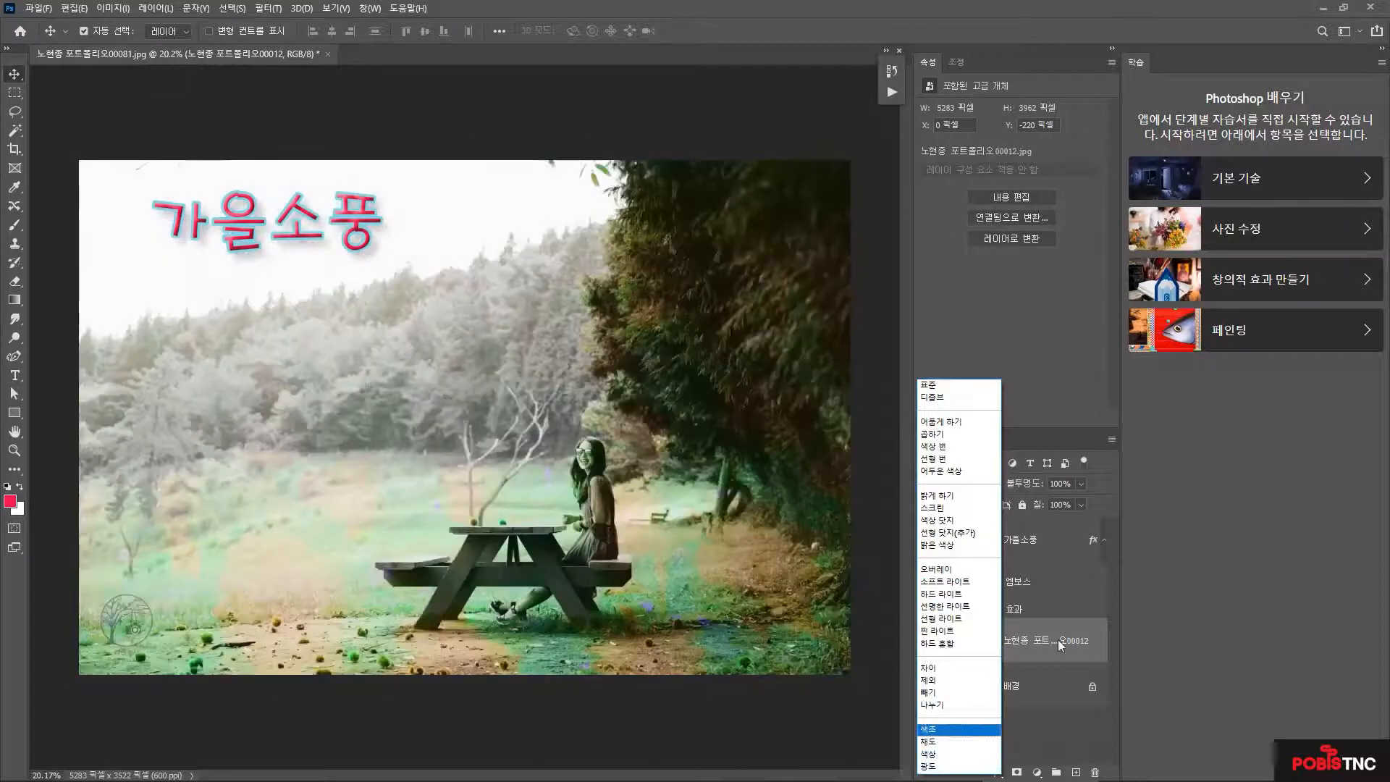
{"action": "left_click", "coordinate": [1059, 644]}
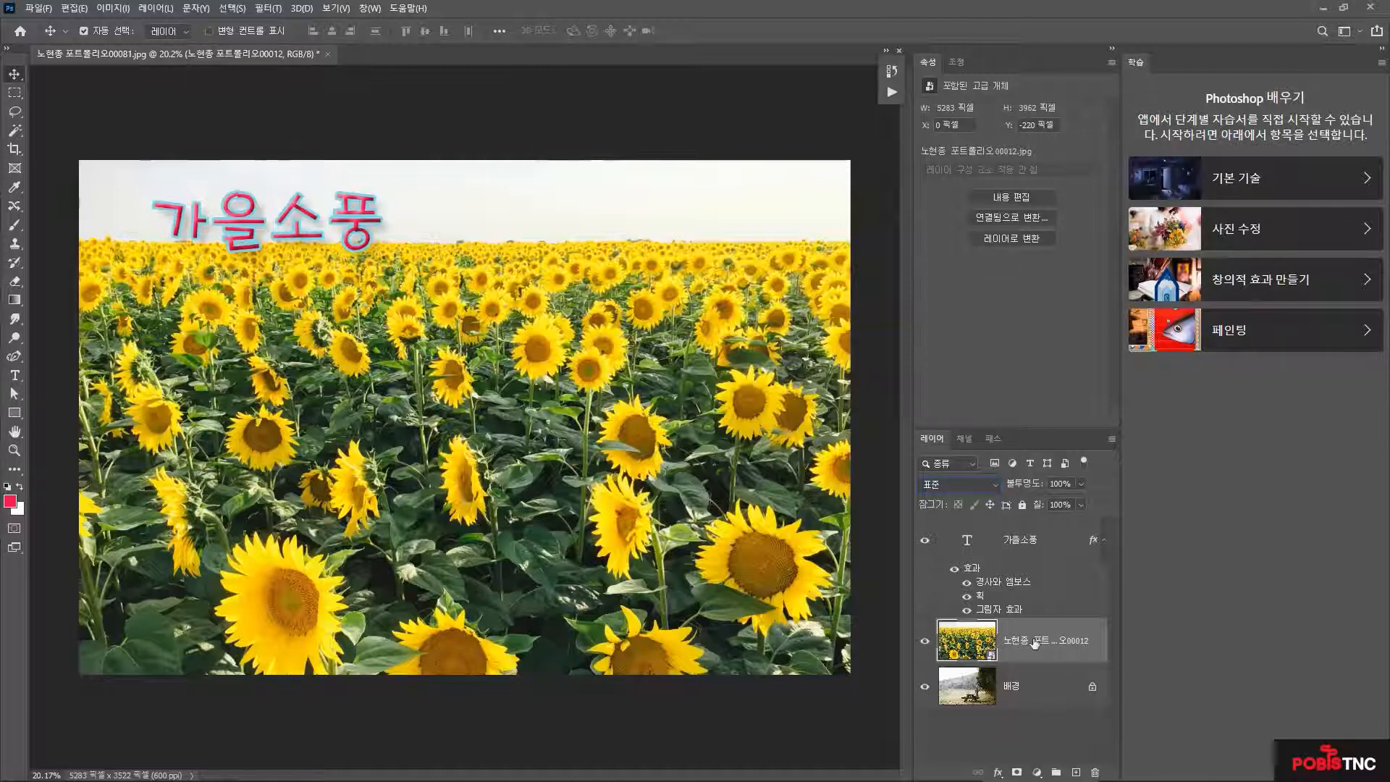
{"action": "left_click_drag", "start_coordinate": [1035, 644], "coordinate": [1096, 773]}
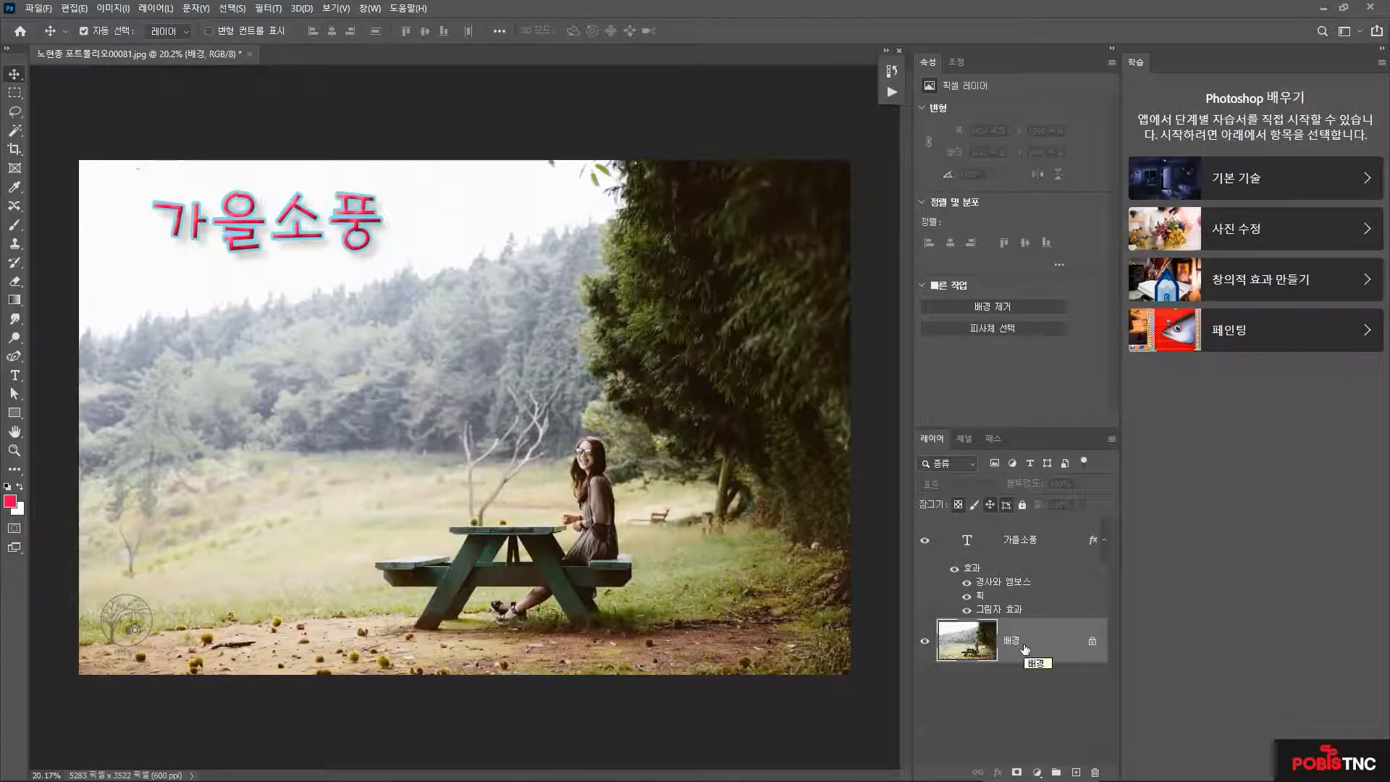
- Unlock the background layer and draw a rectangular selection about 4922 × 3186 px inside the photo's edges
{"action": "left_click", "coordinate": [1093, 643]}
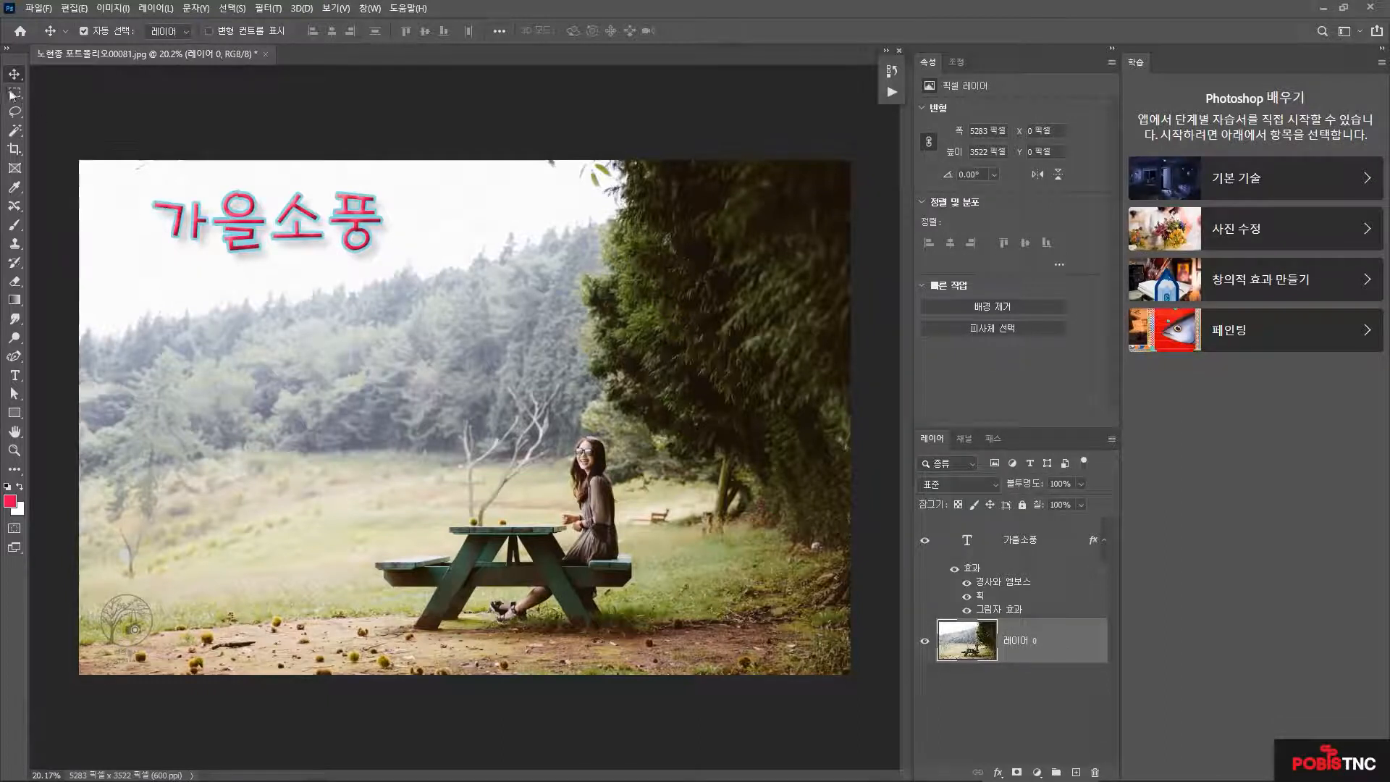
{"action": "left_click", "coordinate": [16, 94]}
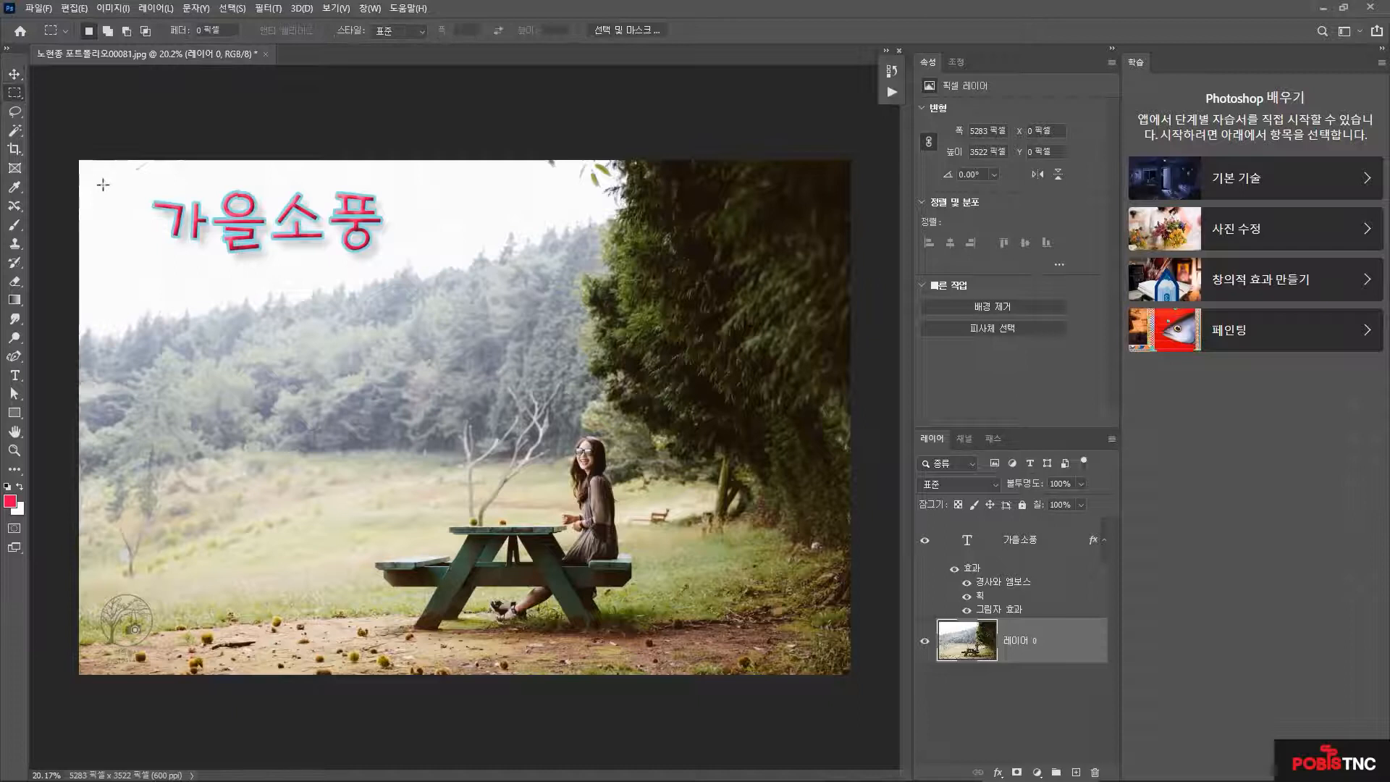
{"action": "left_click_drag", "start_coordinate": [103, 184], "coordinate": [822, 649]}
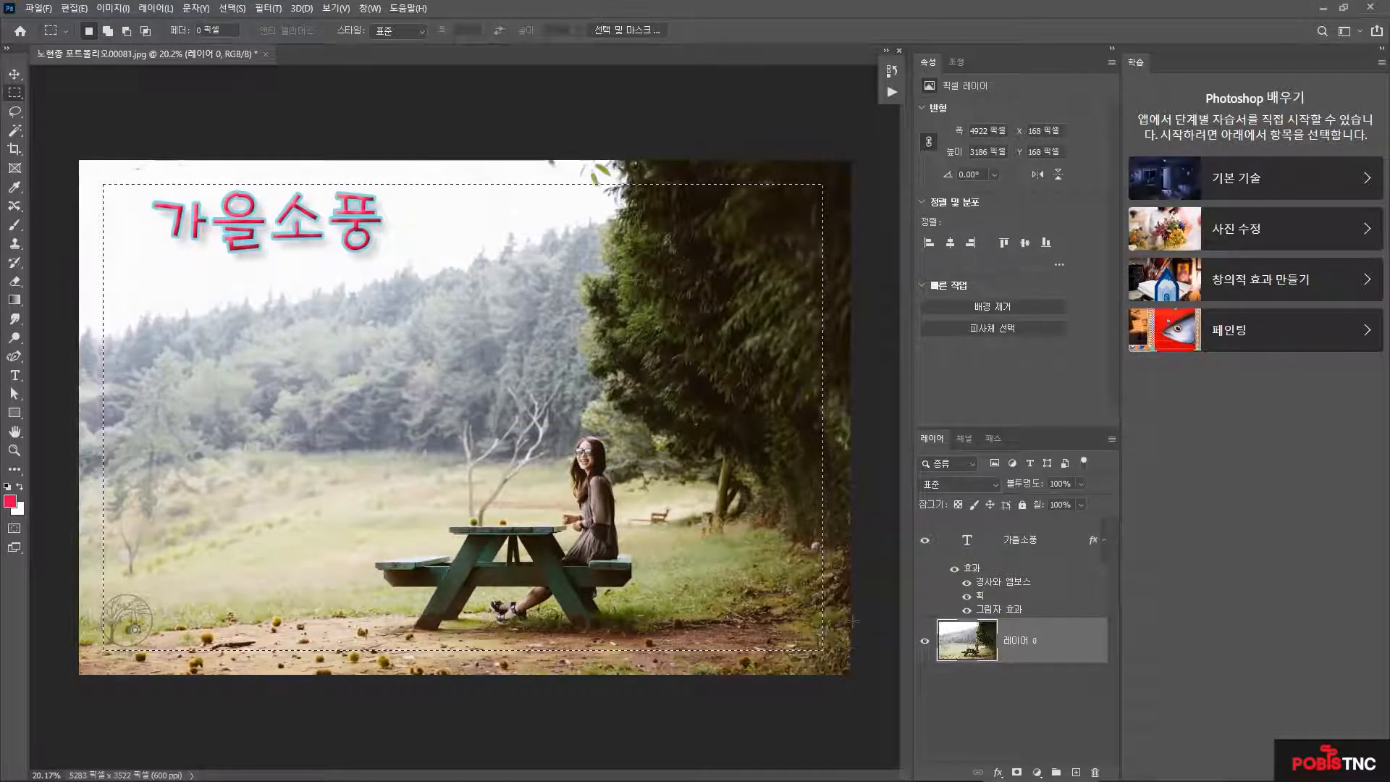
- Invert the selection to delete the photo's outer border, leaving it transparent, and deselect
{"action": "left_click", "coordinate": [238, 11]}
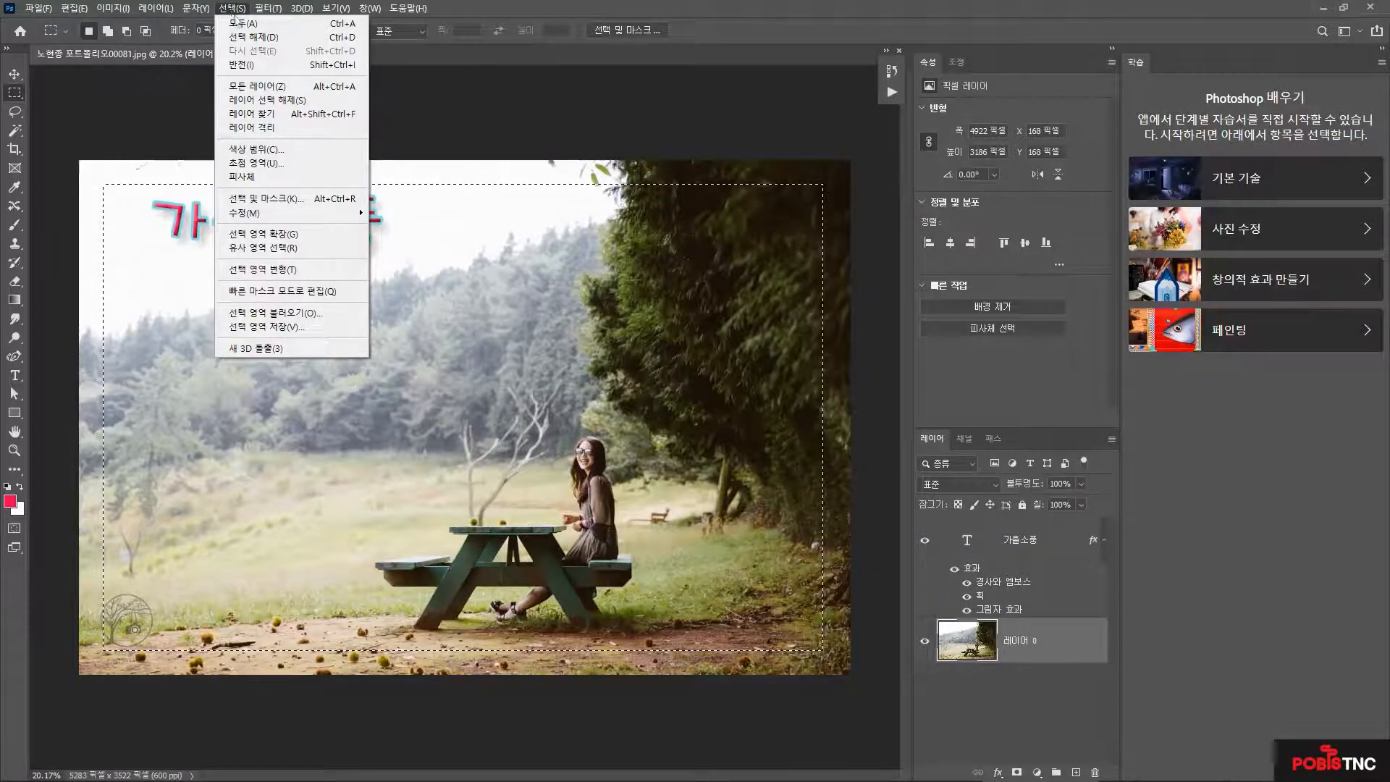
{"action": "left_click", "coordinate": [268, 71]}
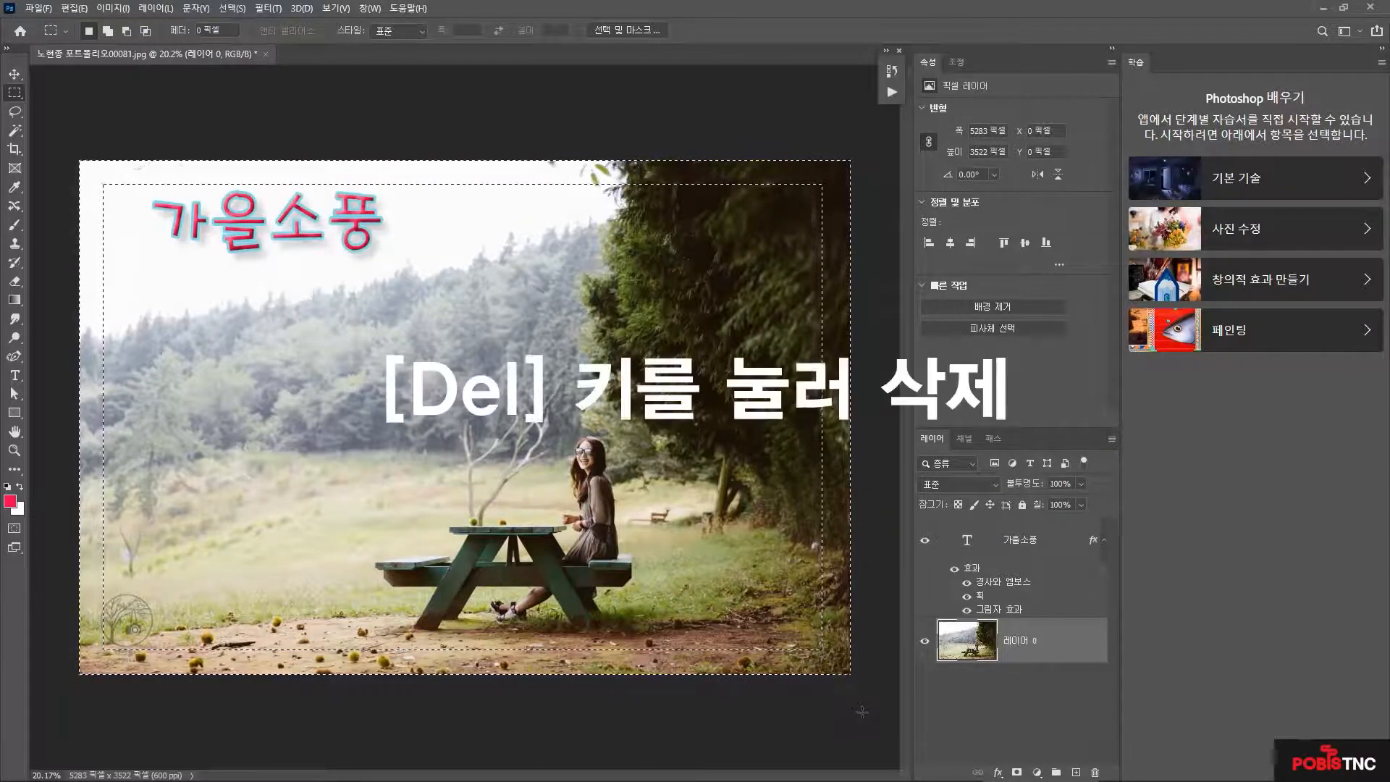
{"action": "key", "text": "Delete"}
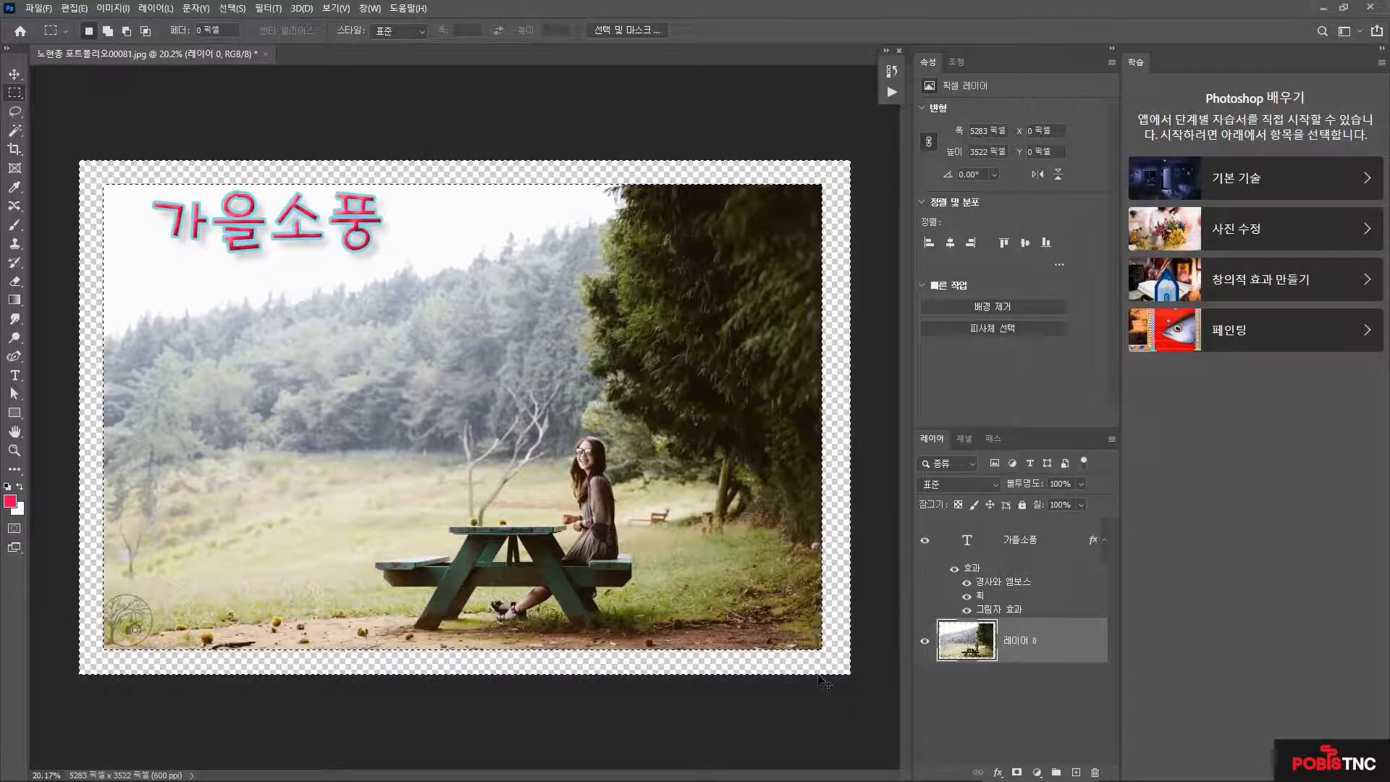
{"action": "key", "text": "ctrl+d"}
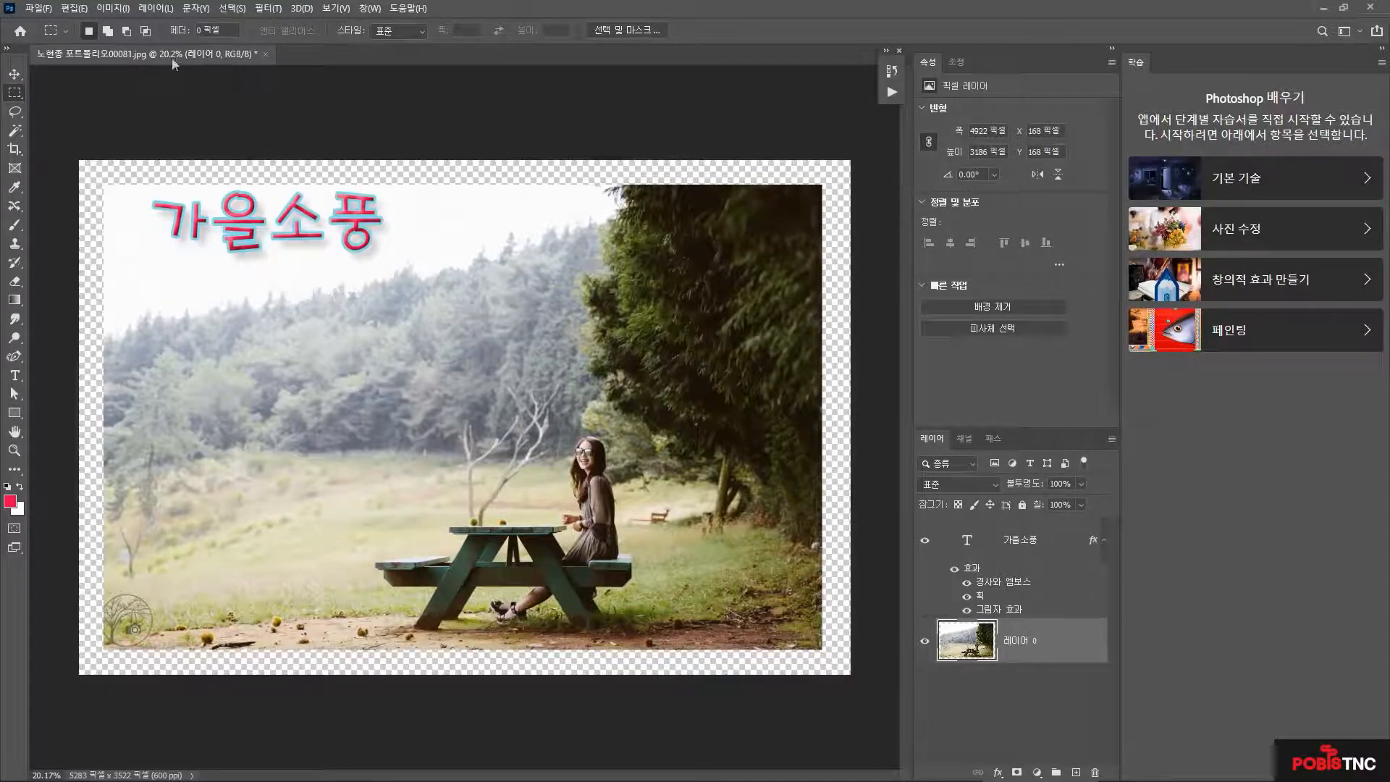
- Enable Bevel & Emboss on the photo layer with a depth of 646% and a size of 152 px
{"action": "left_click", "coordinate": [152, 9]}
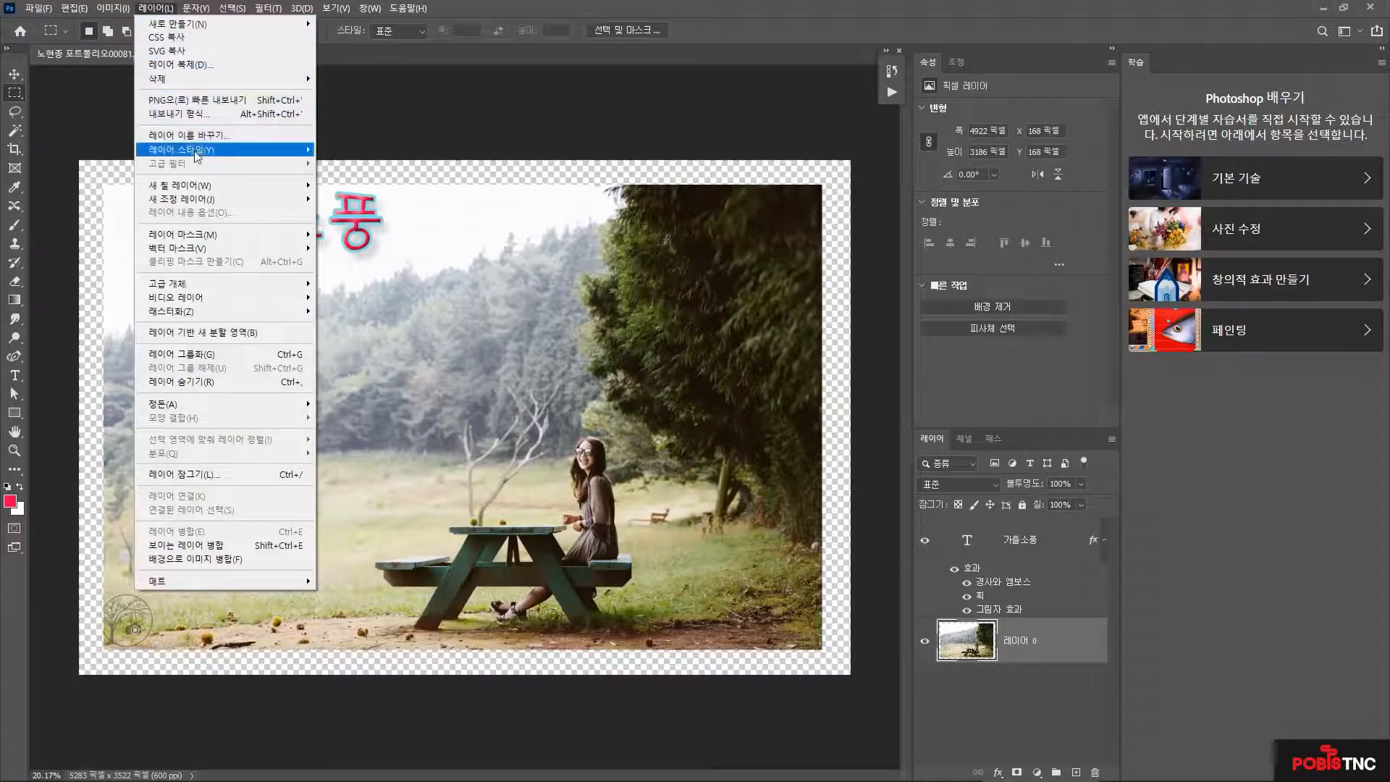
{"action": "mouse_move", "coordinate": [239, 149]}
{"action": "left_click", "coordinate": [370, 149]}
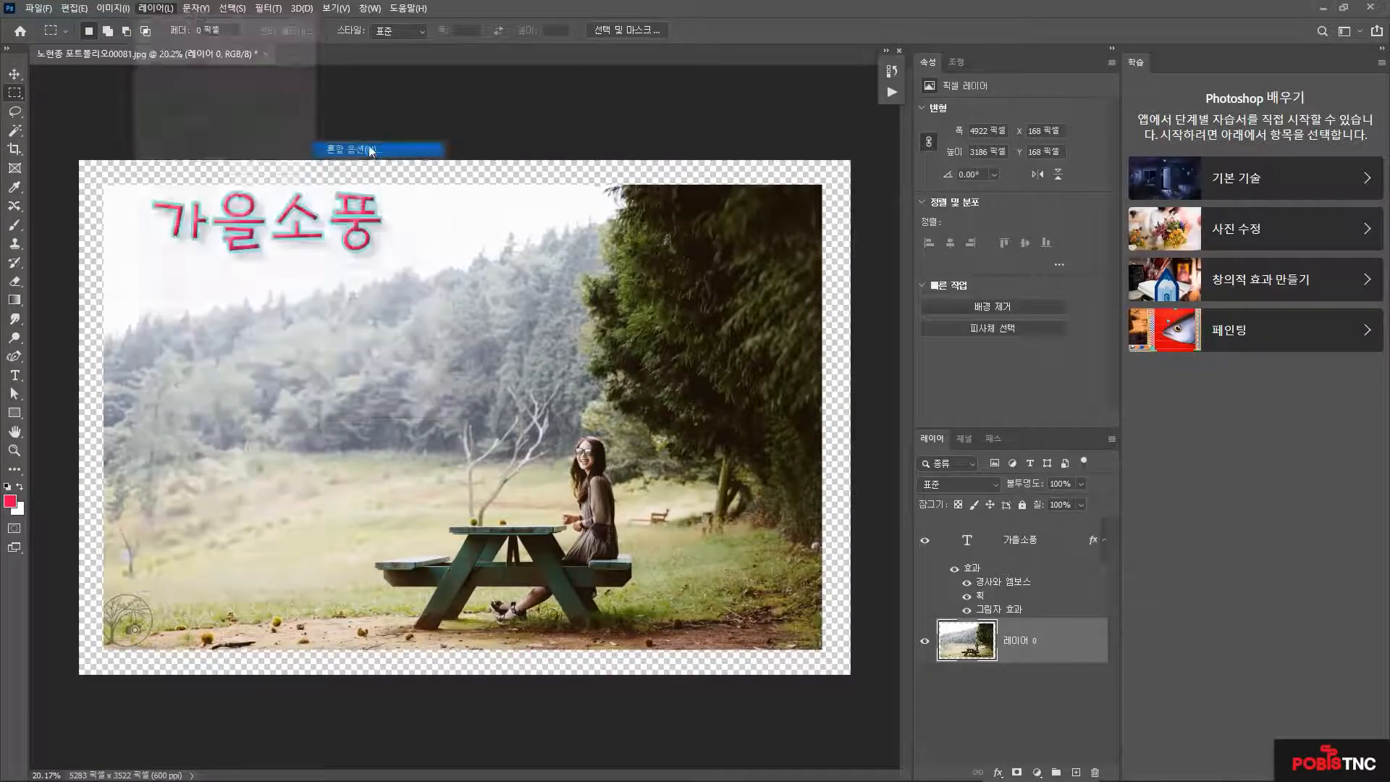
{"action": "left_click_drag", "start_coordinate": [763, 134], "coordinate": [829, 70]}
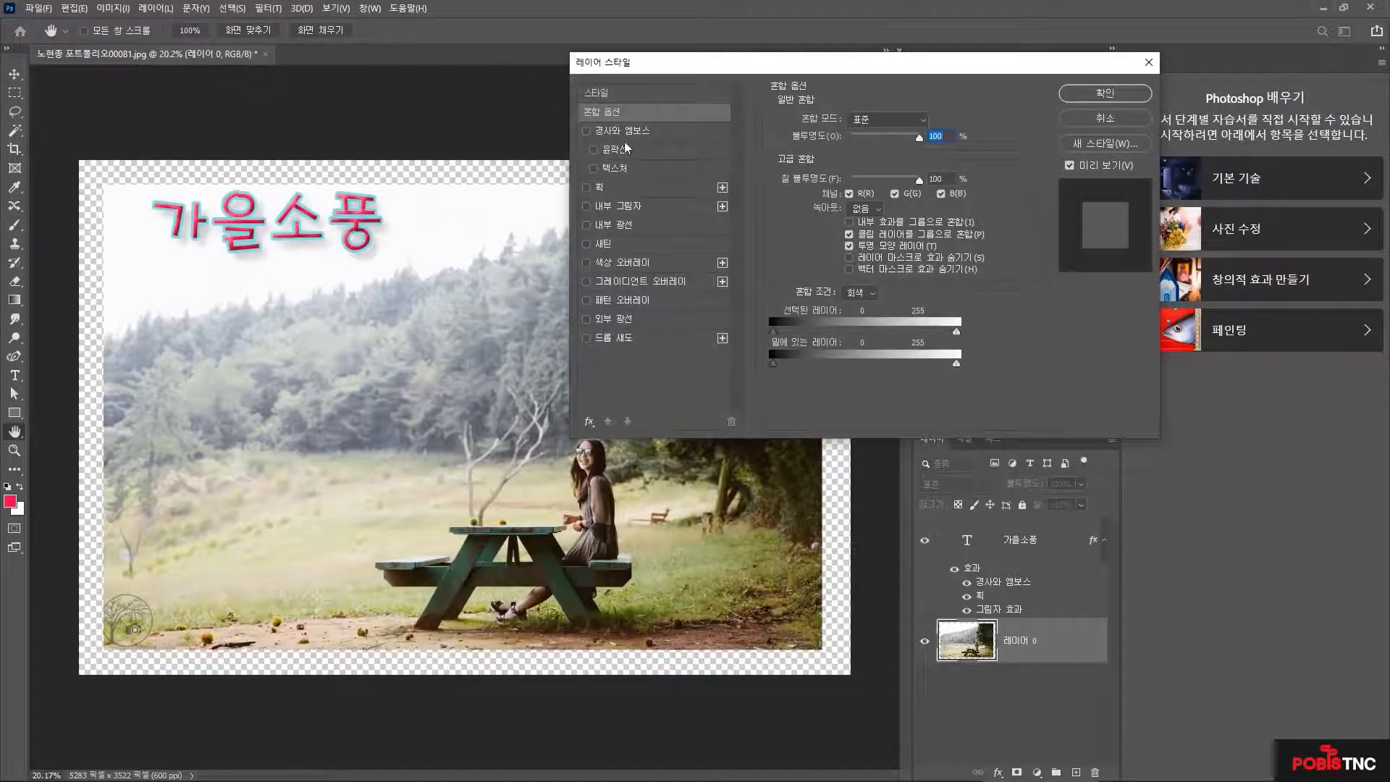
{"action": "left_click", "coordinate": [587, 131]}
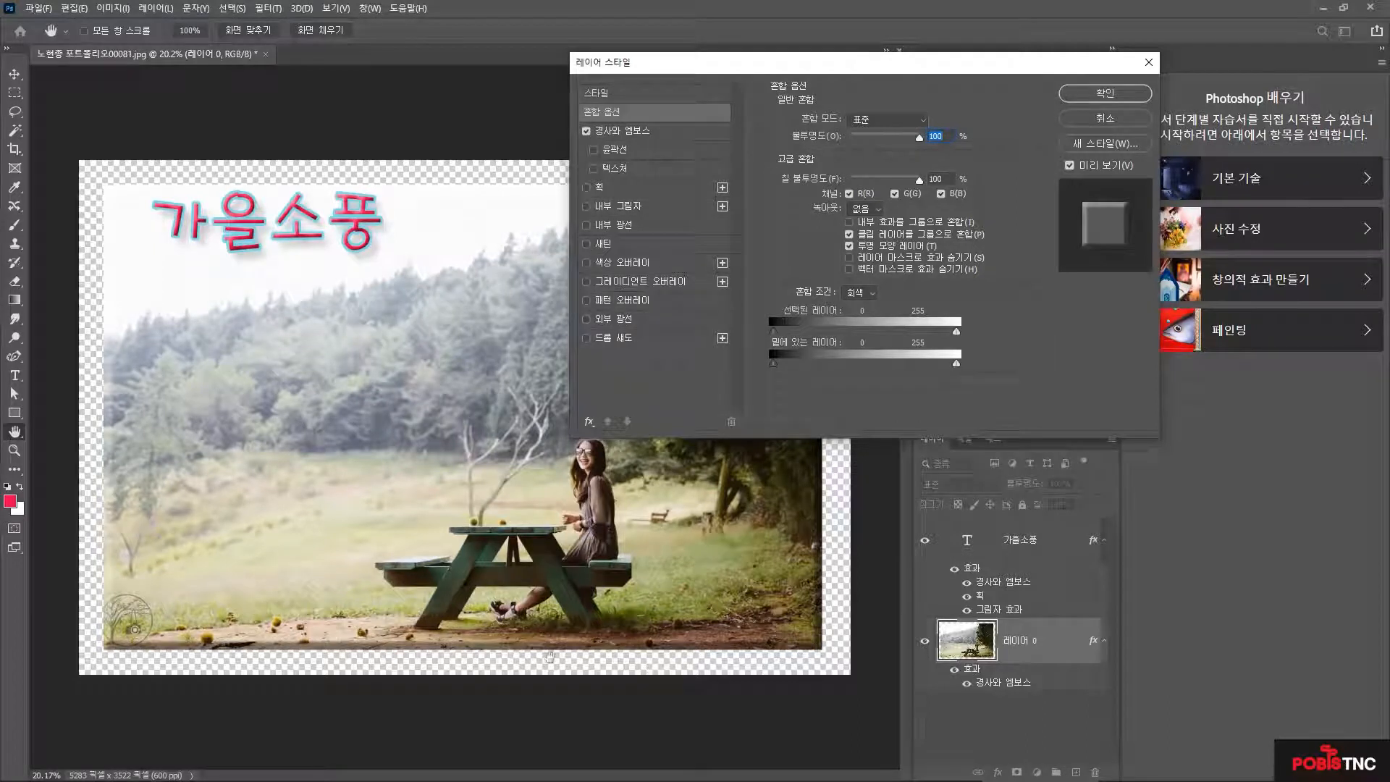
{"action": "left_click", "coordinate": [640, 131]}
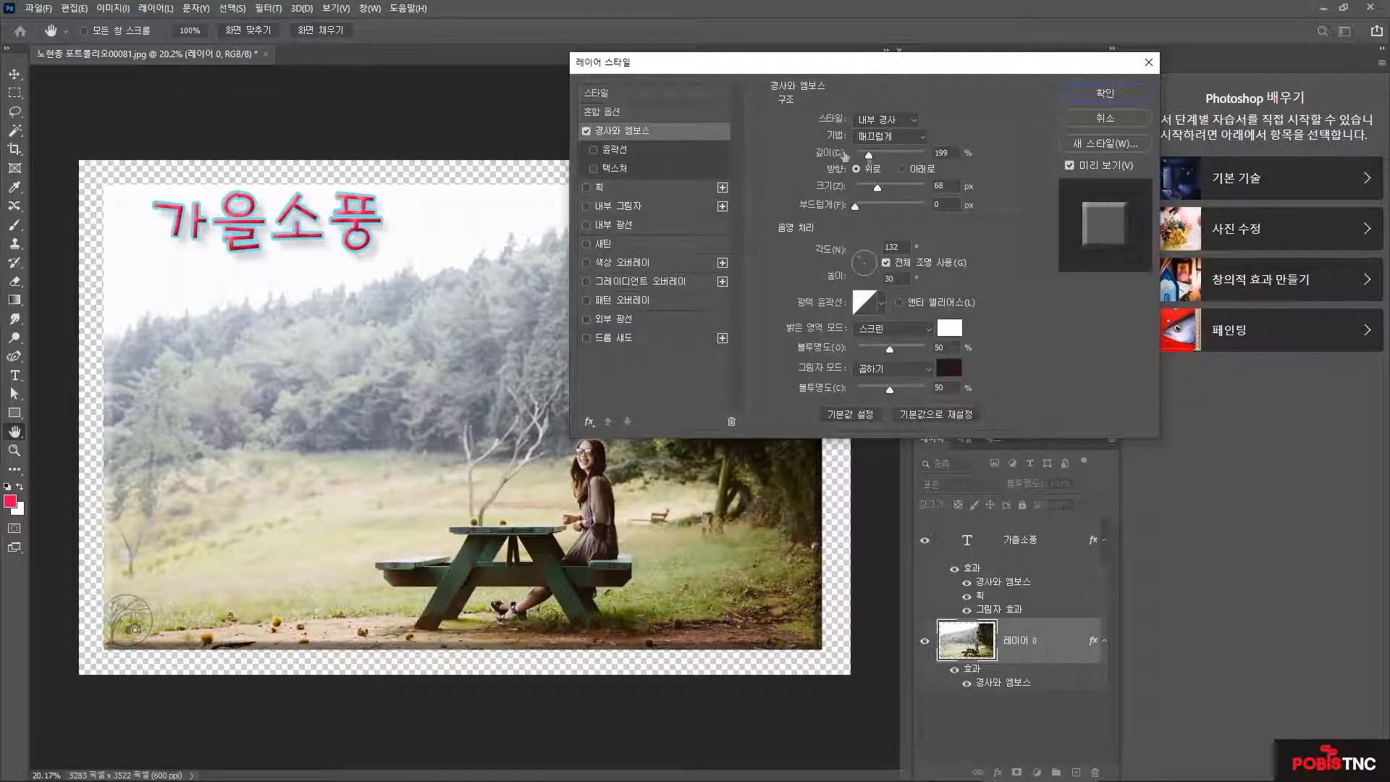
{"action": "left_click_drag", "start_coordinate": [880, 154], "coordinate": [901, 184]}
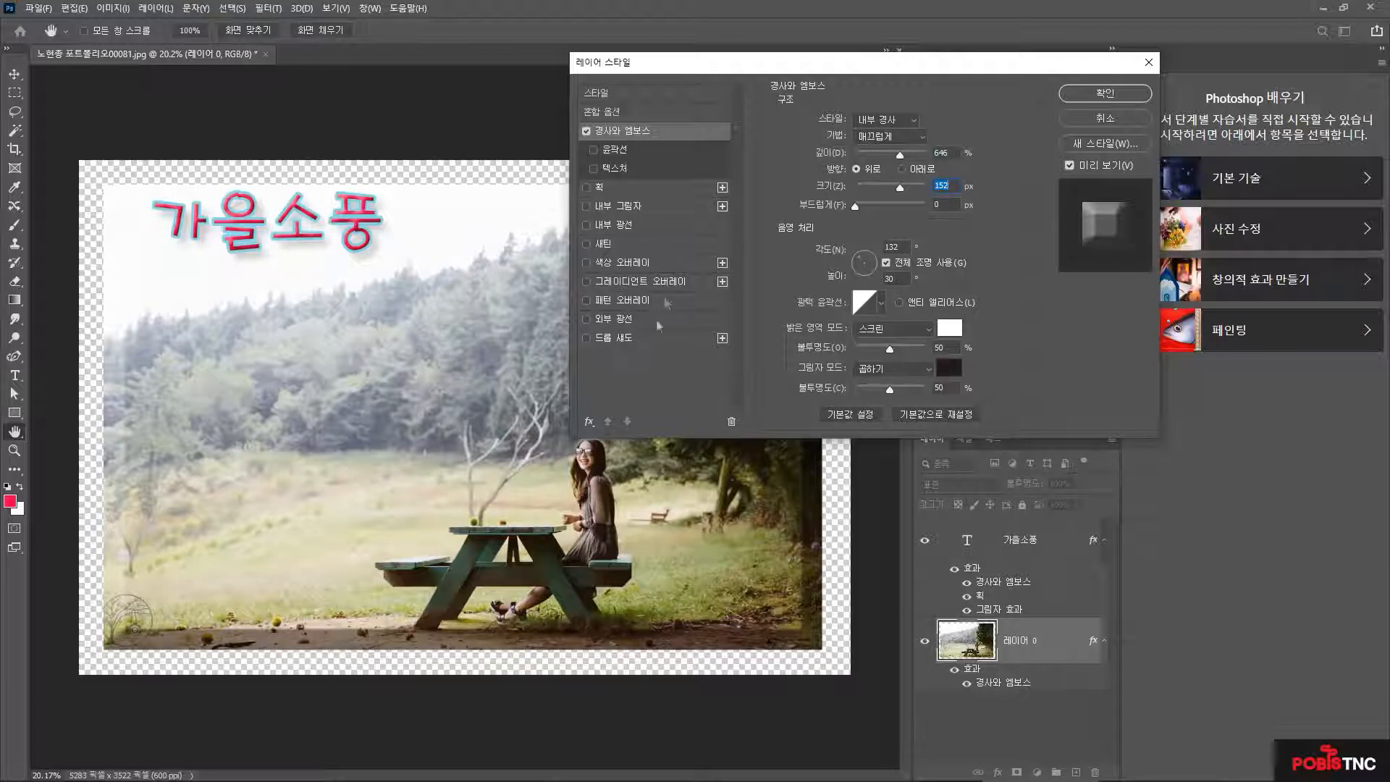
- Add a drop shadow to the photo layer with 93 px distance and 56% opacity, and apply the layer style
{"action": "left_click", "coordinate": [585, 337]}
{"action": "left_click", "coordinate": [617, 339]}
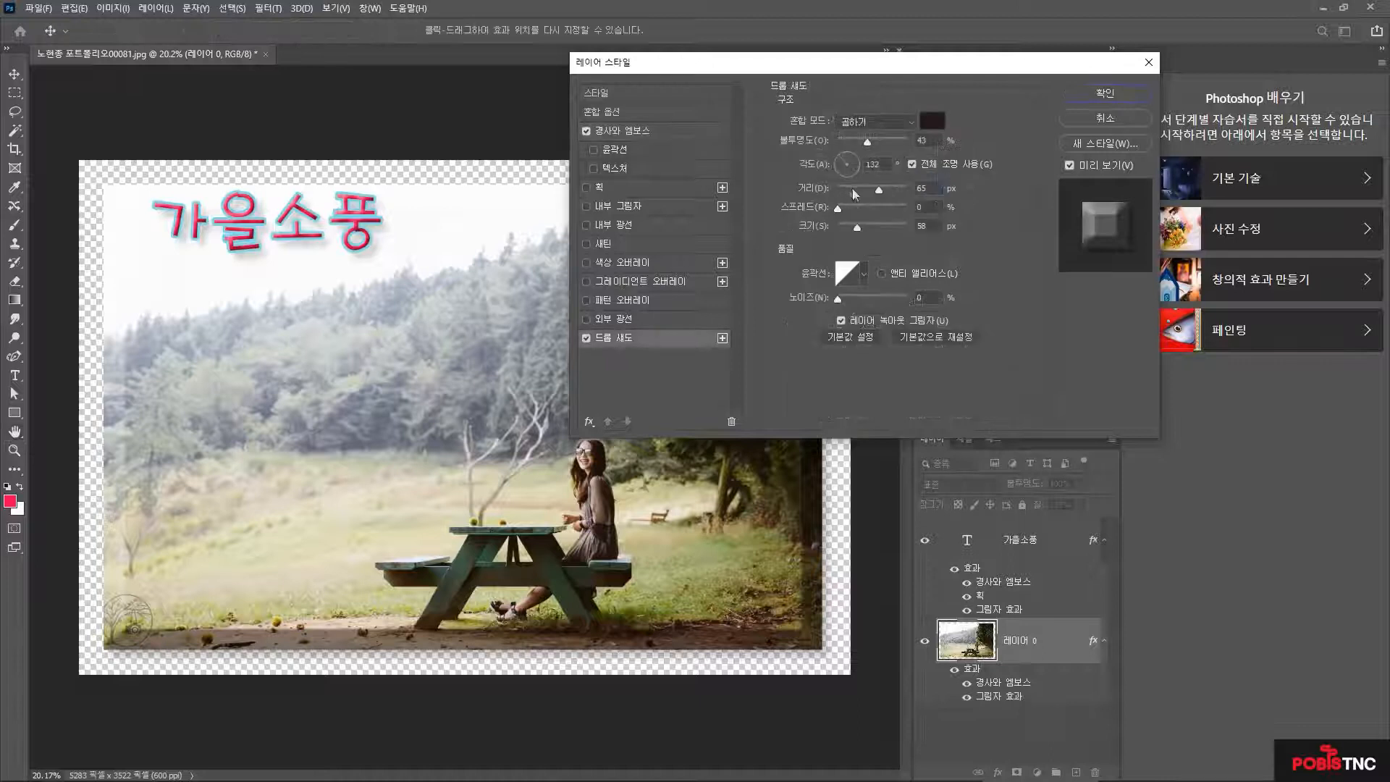
{"action": "mouse_move", "coordinate": [880, 193]}
{"action": "left_mouse_down"}
{"action": "mouse_move", "coordinate": [896, 197]}
{"action": "mouse_move", "coordinate": [889, 188]}
{"action": "left_mouse_up"}
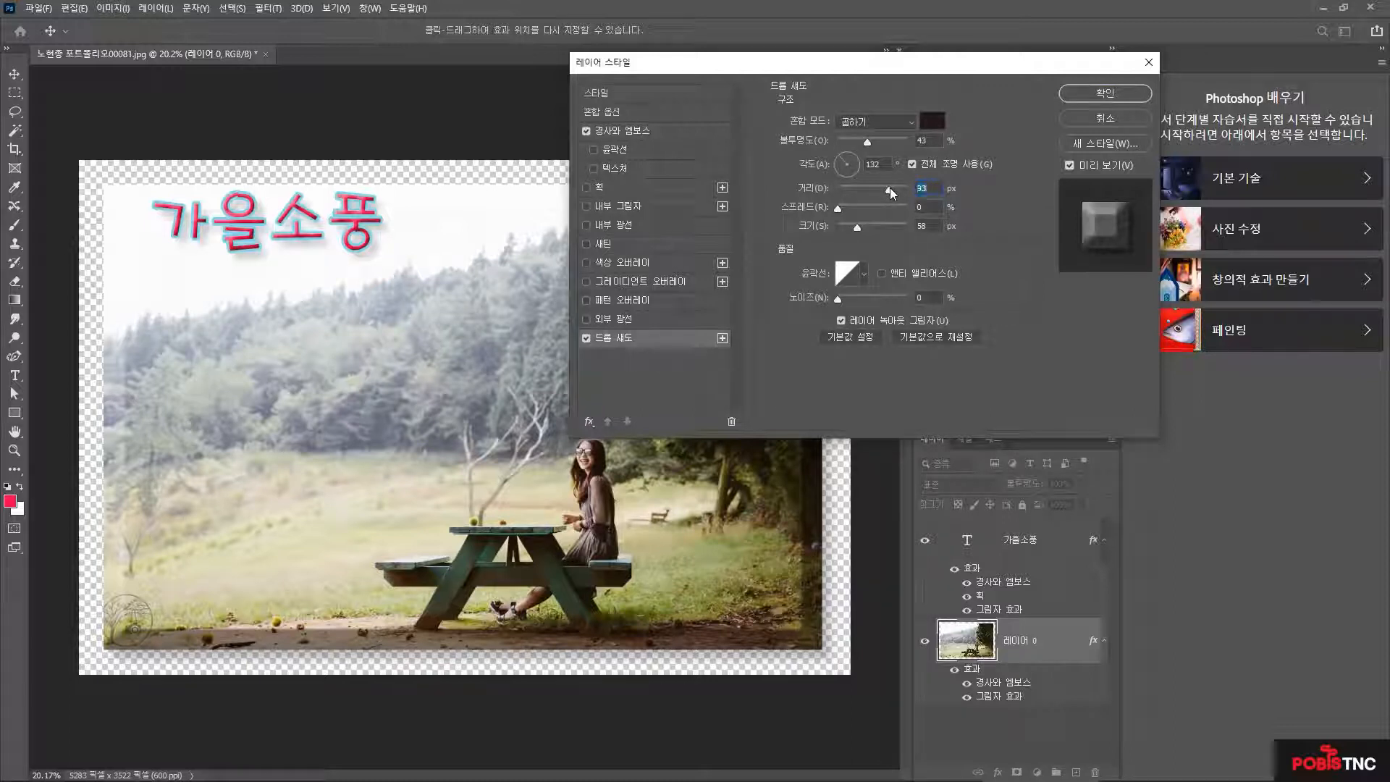
{"action": "left_click", "coordinate": [878, 140]}
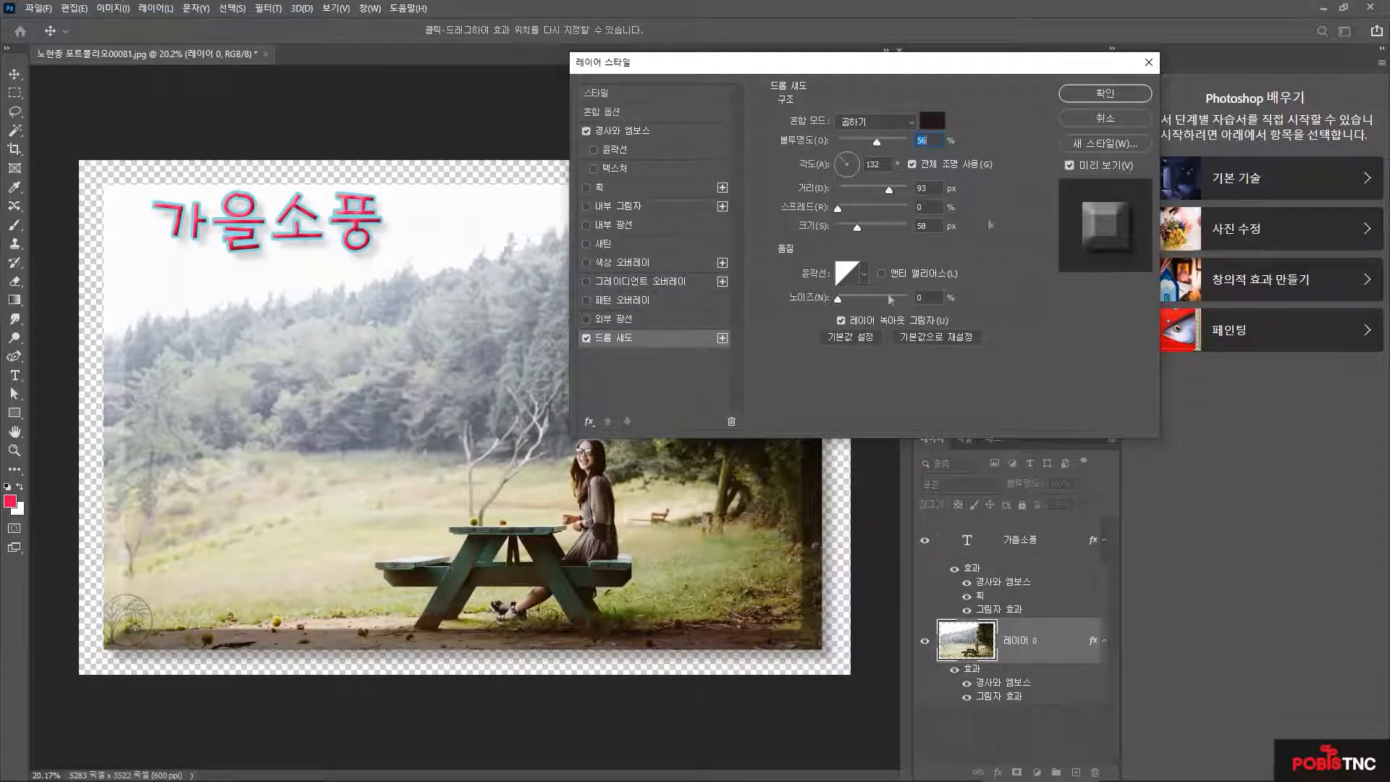
{"action": "left_click", "coordinate": [1100, 94]}
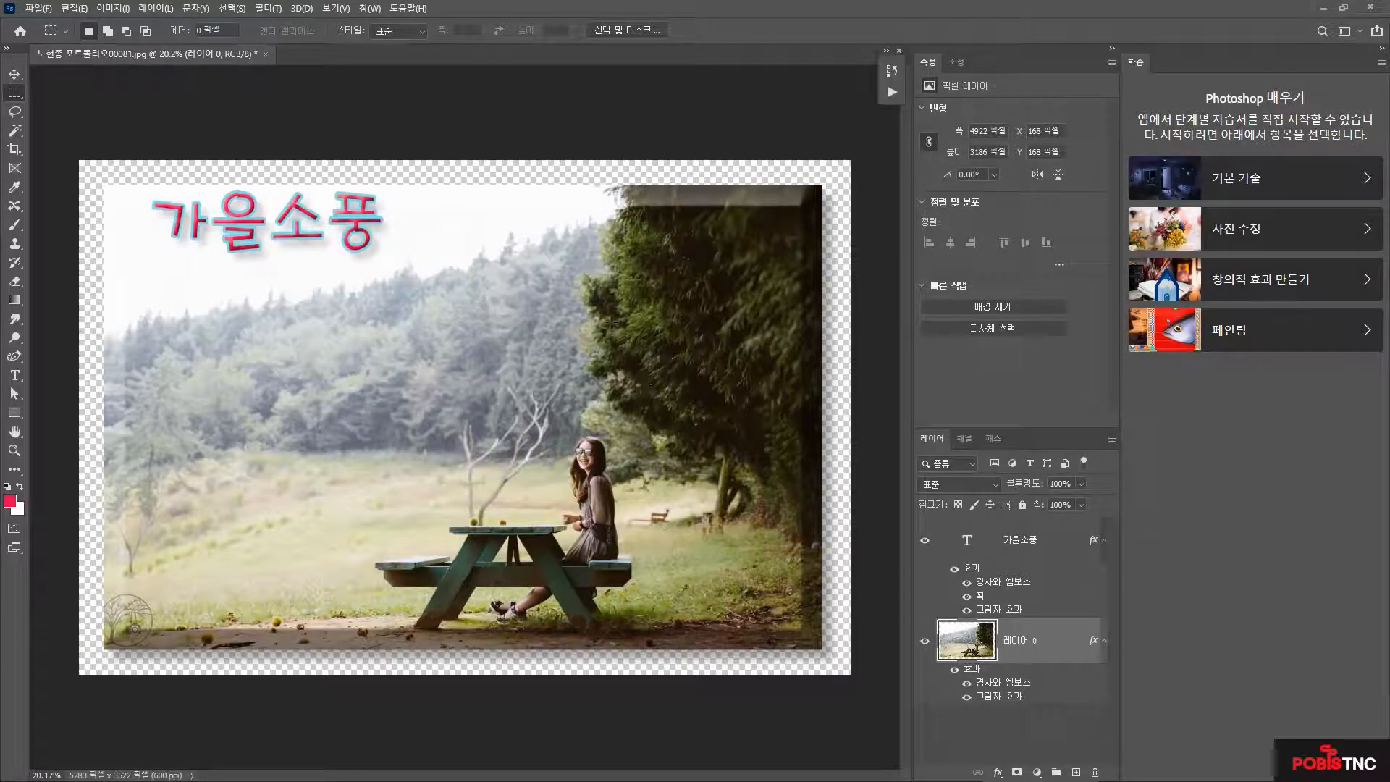
{"action": "left_click", "coordinate": [145, 10]}
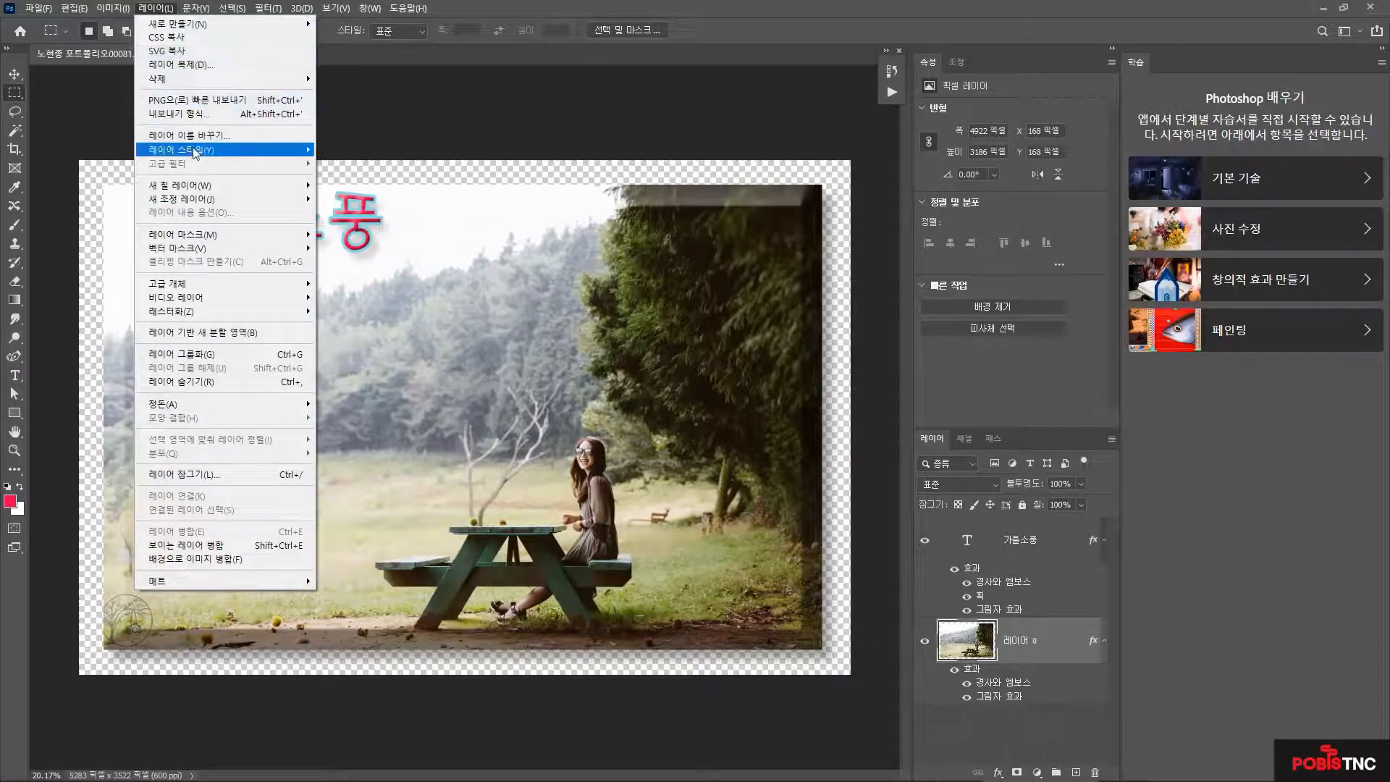
{"action": "mouse_move", "coordinate": [192, 150]}
{"action": "left_click", "coordinate": [361, 152]}
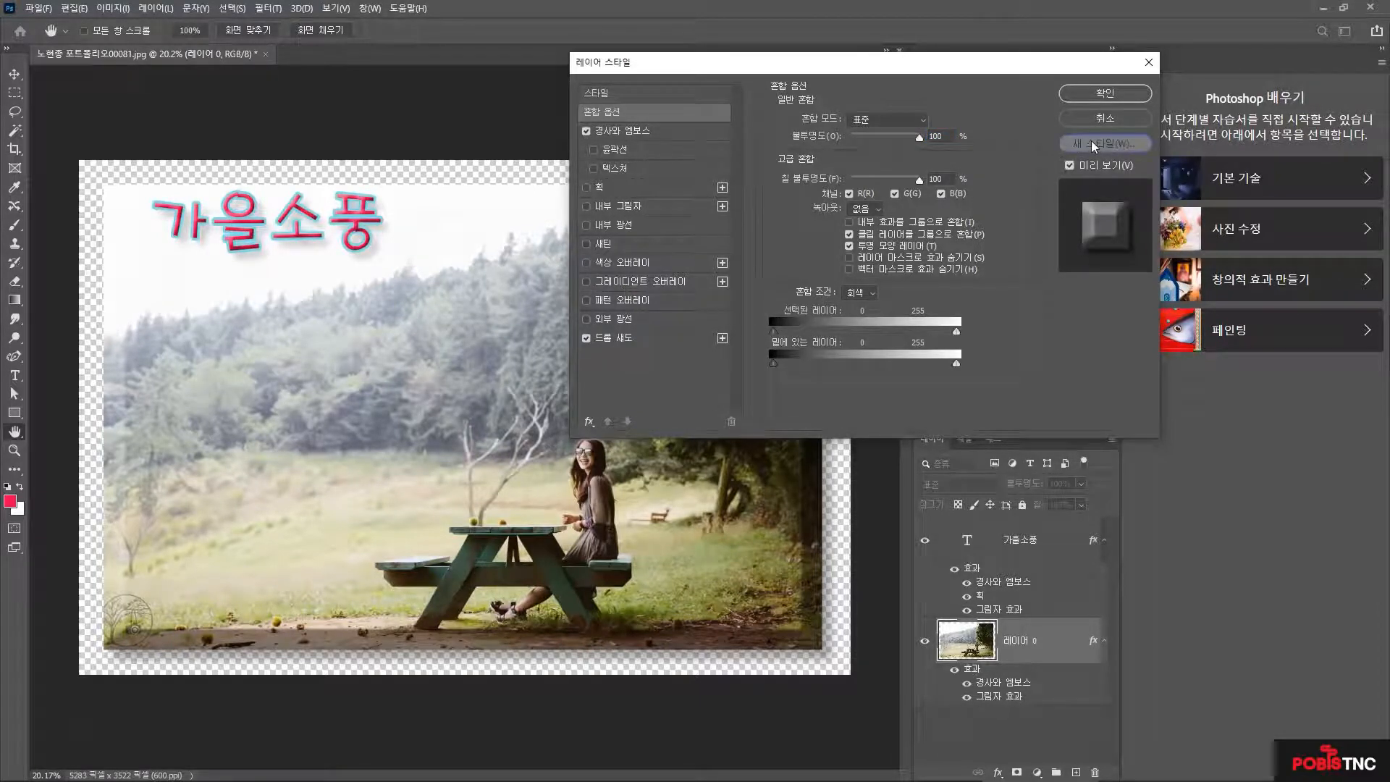
{"action": "left_click", "coordinate": [1095, 145]}
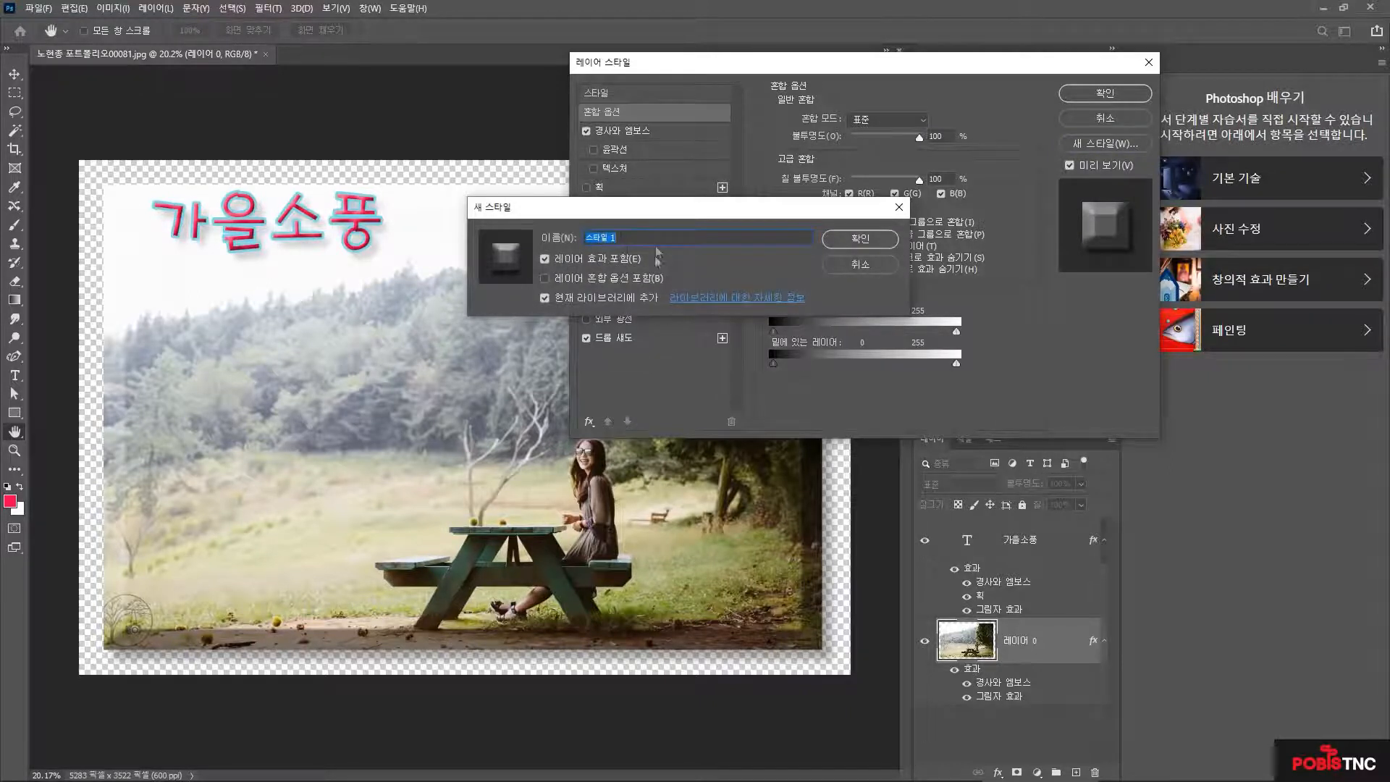
{"action": "left_click", "coordinate": [859, 264]}
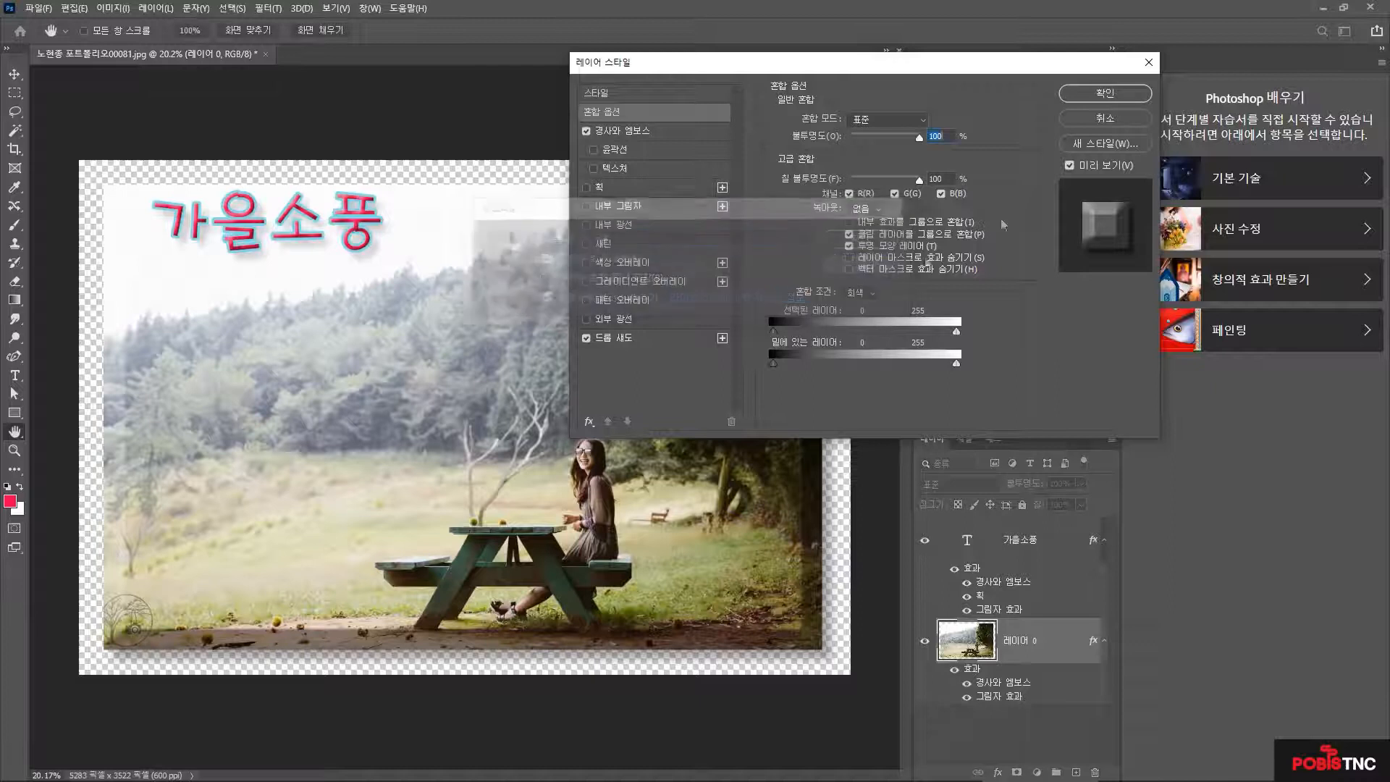
{"action": "left_click", "coordinate": [1105, 118]}
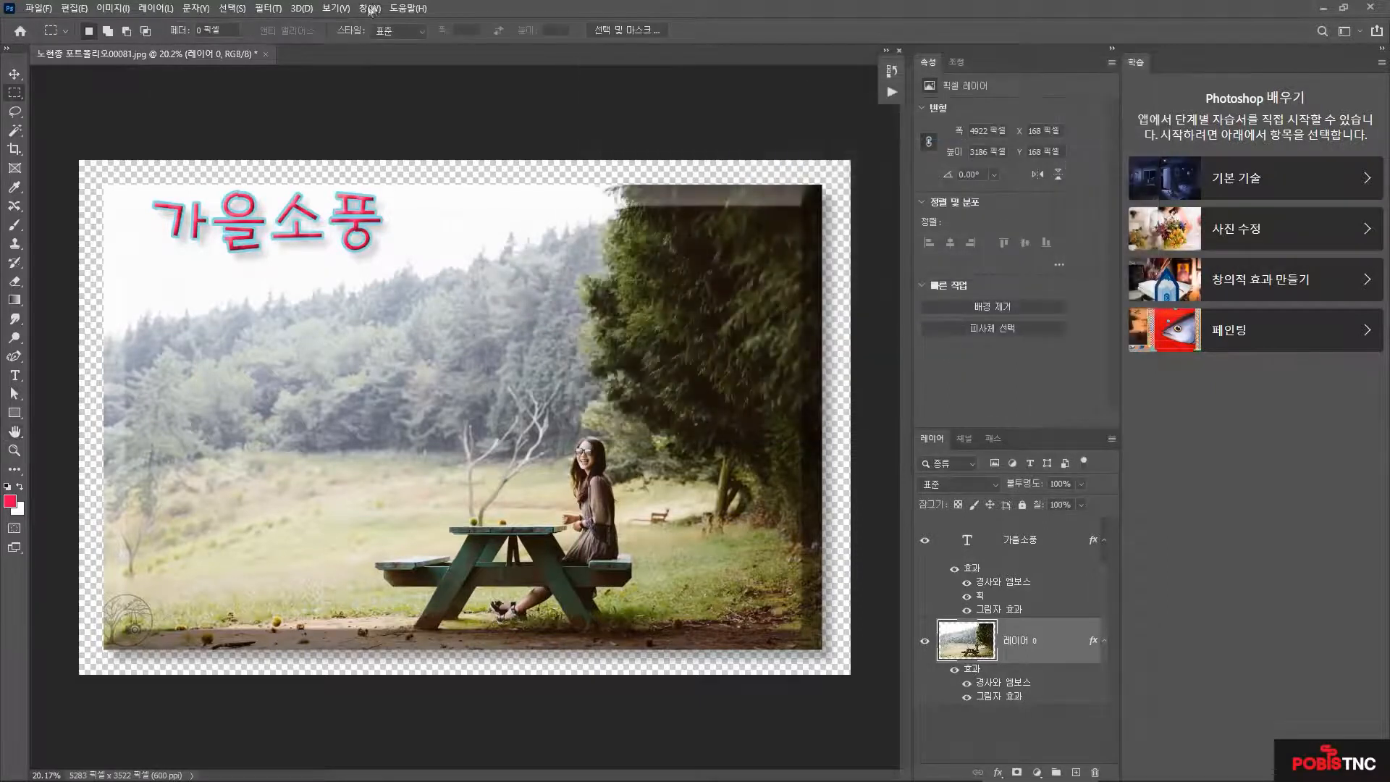
- Show the layer style presets and enlarge the list's height
{"action": "left_click", "coordinate": [370, 8]}
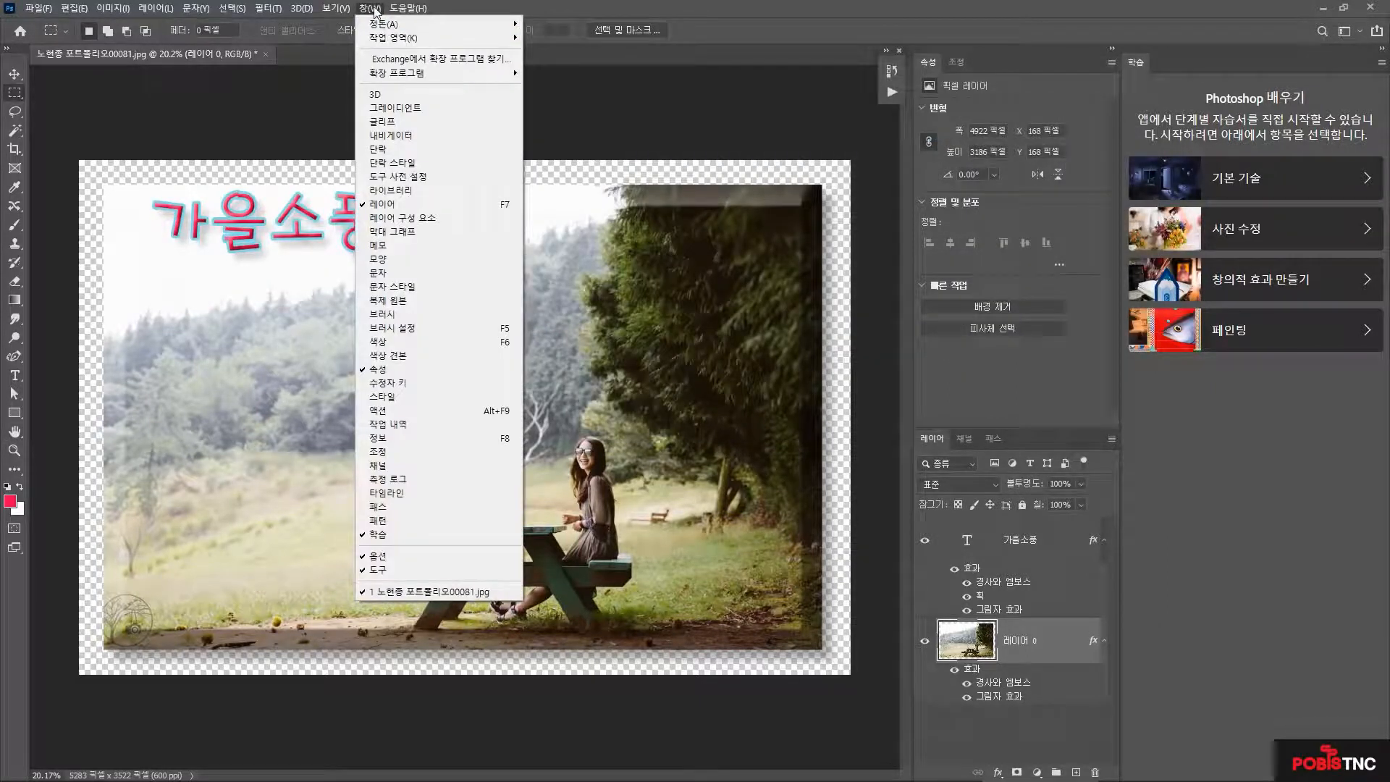
{"action": "left_click", "coordinate": [397, 398]}
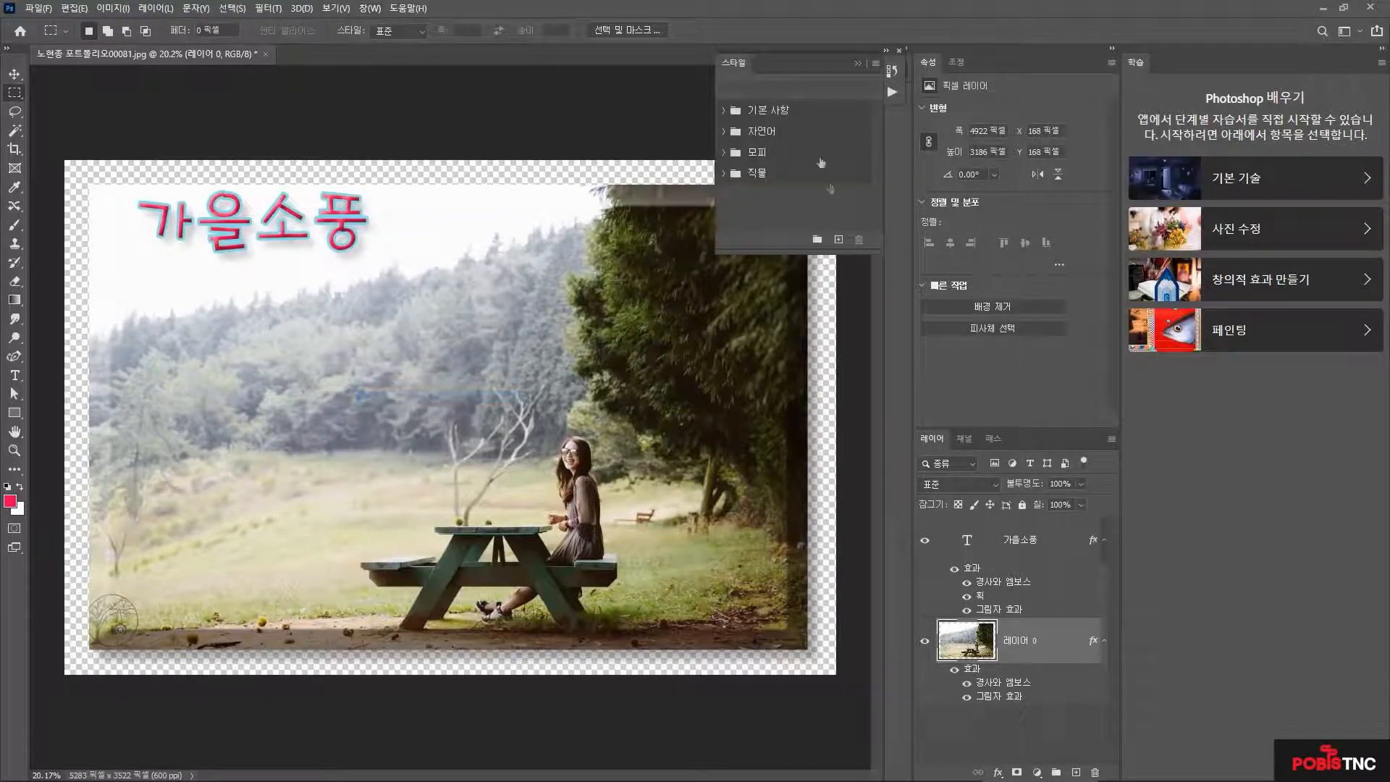
{"action": "left_click_drag", "start_coordinate": [769, 257], "coordinate": [769, 342]}
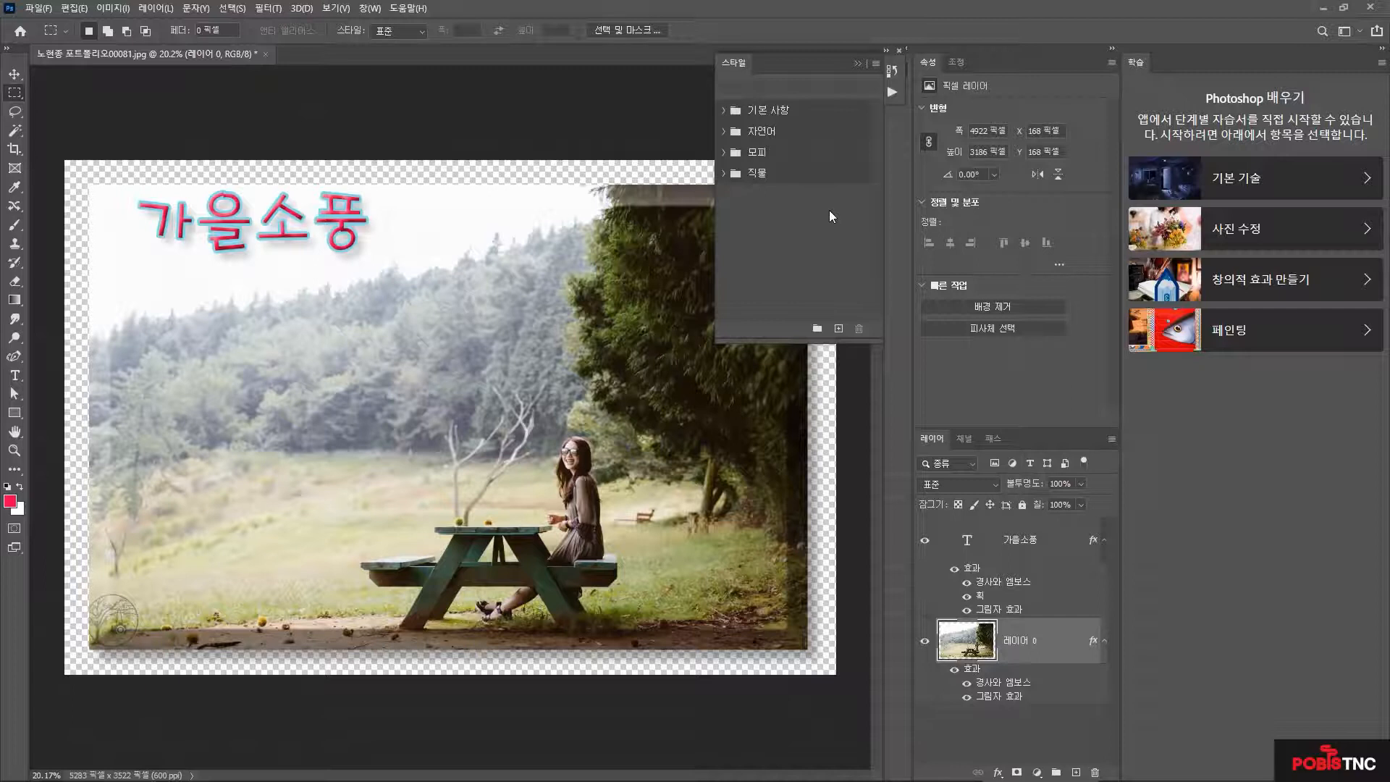
- Load the Retro style file from the 학습자료 folder into the layer style presets and expand its group
{"action": "left_click", "coordinate": [876, 64]}
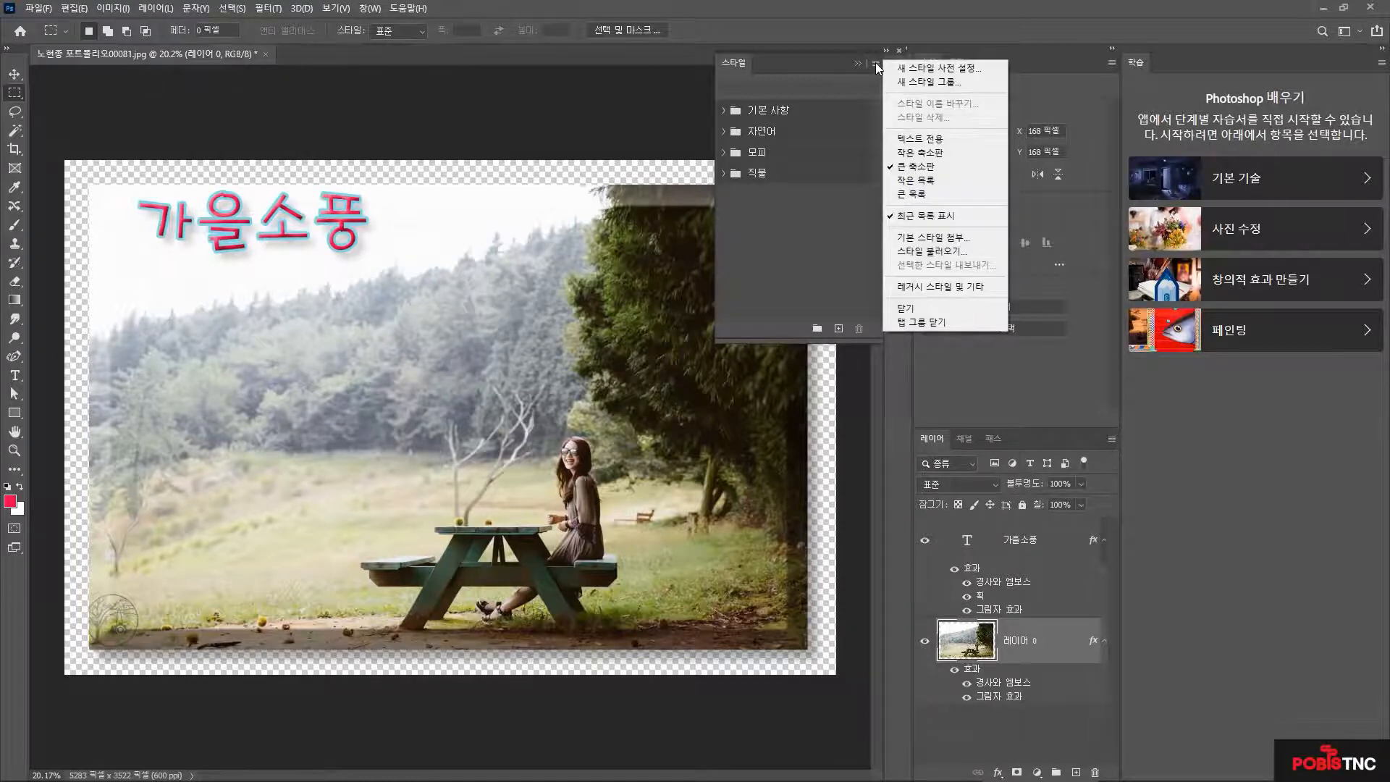
{"action": "left_click", "coordinate": [931, 252]}
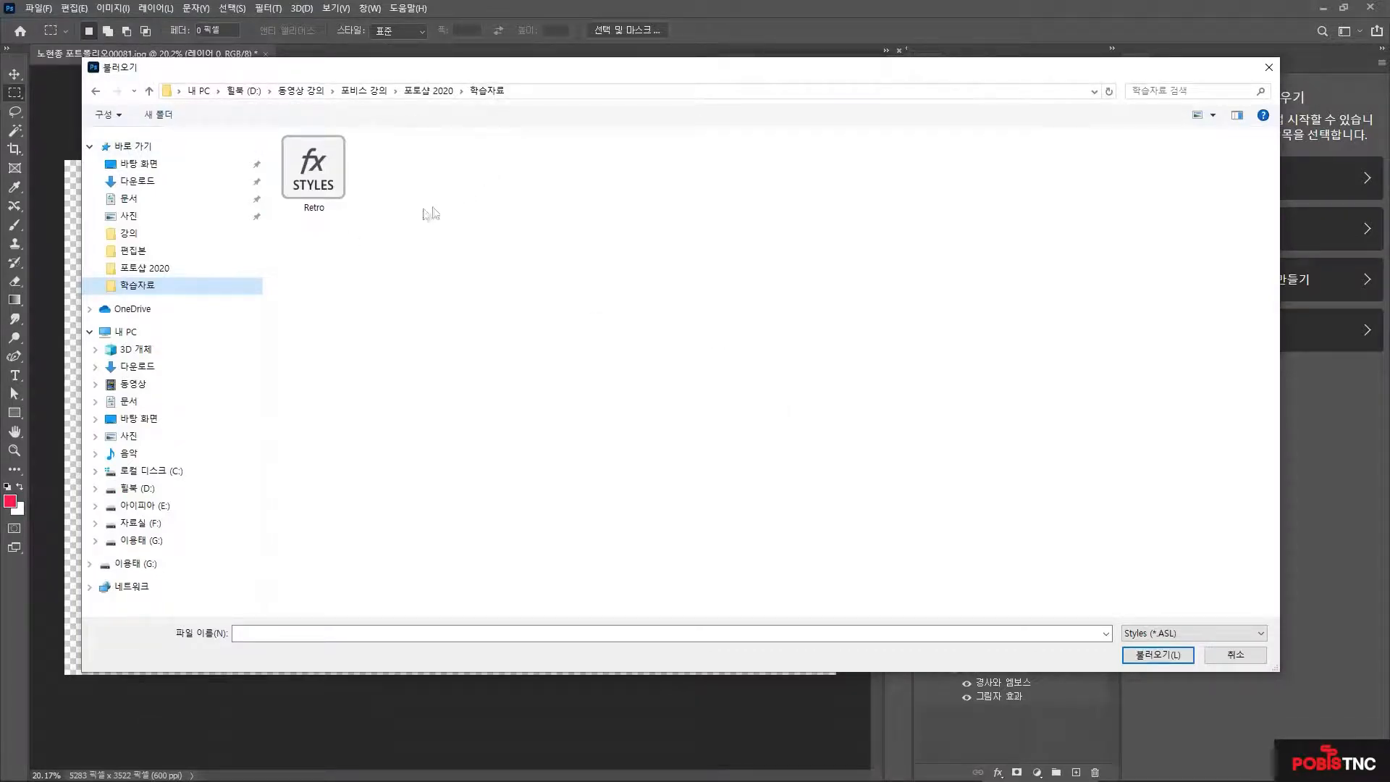
{"action": "left_click", "coordinate": [325, 179]}
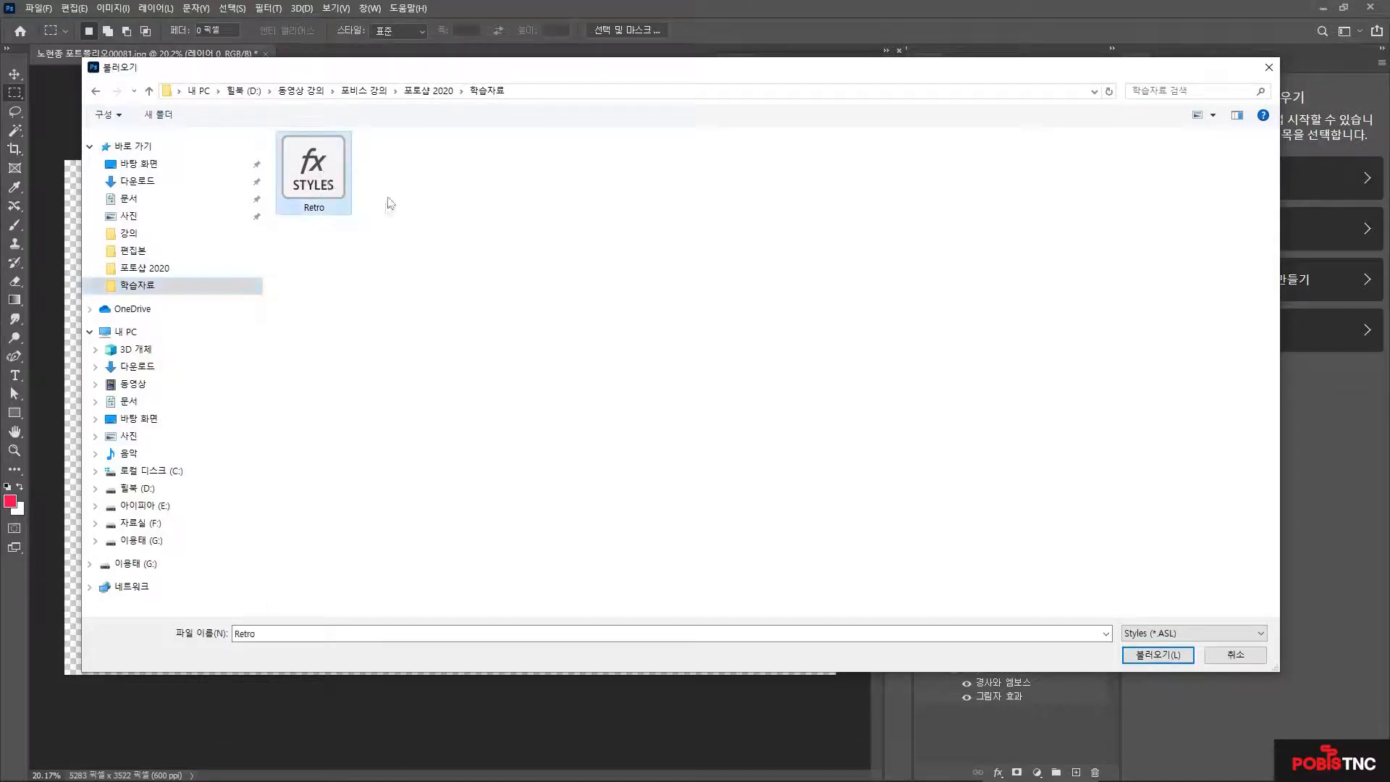
{"action": "left_click", "coordinate": [1176, 658]}
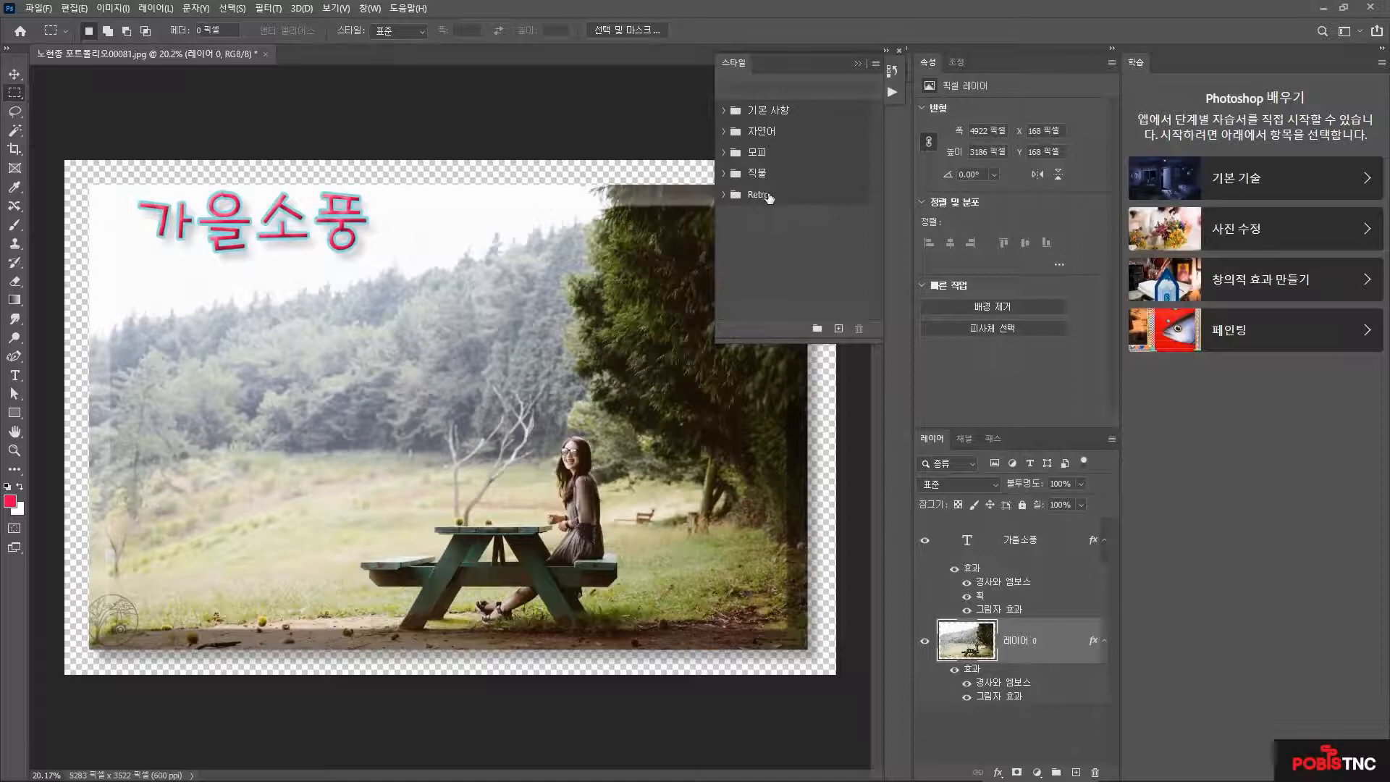
{"action": "left_click", "coordinate": [723, 197]}
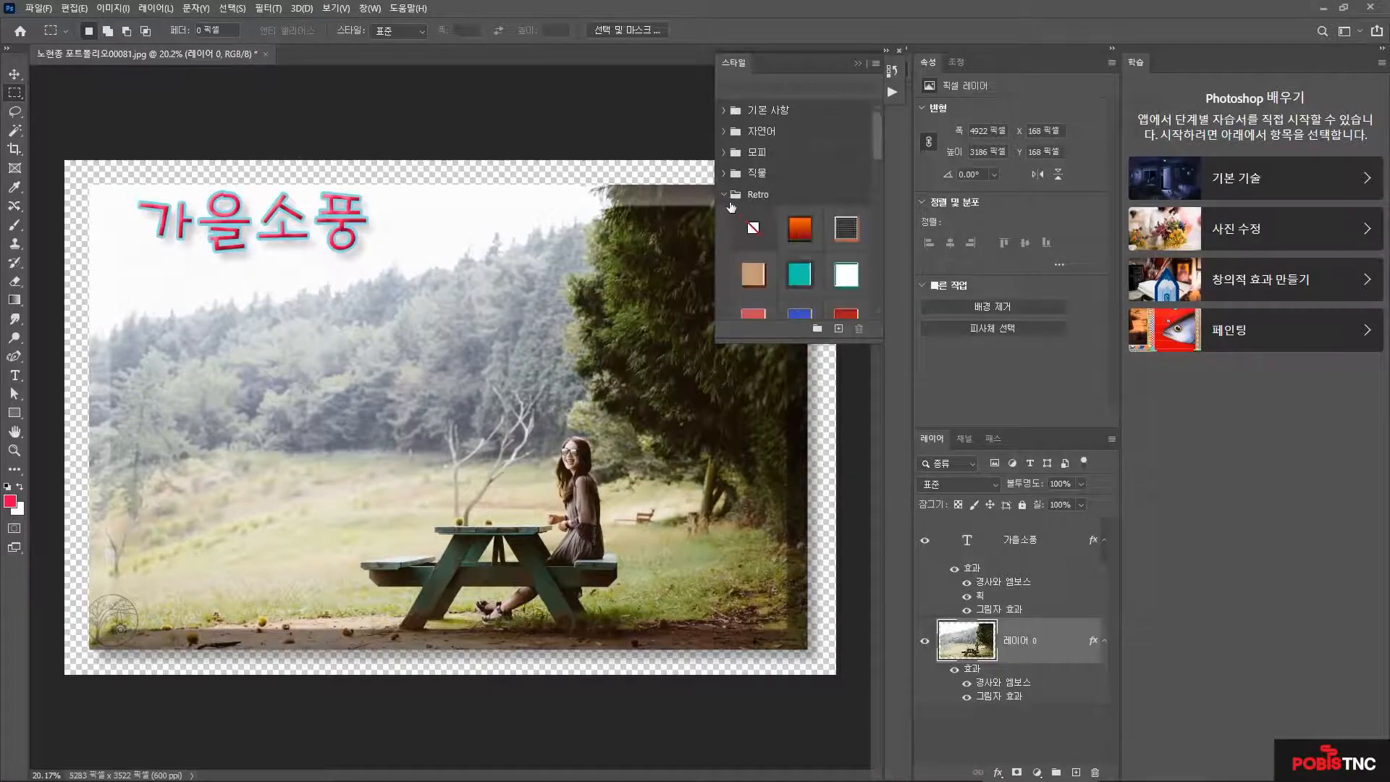
- Apply the orange and finally the blue Retro preset style to the photo layer
{"action": "mouse_move", "coordinate": [875, 145]}
{"action": "left_mouse_down"}
{"action": "mouse_move", "coordinate": [879, 284]}
{"action": "mouse_move", "coordinate": [878, 163]}
{"action": "left_mouse_up"}
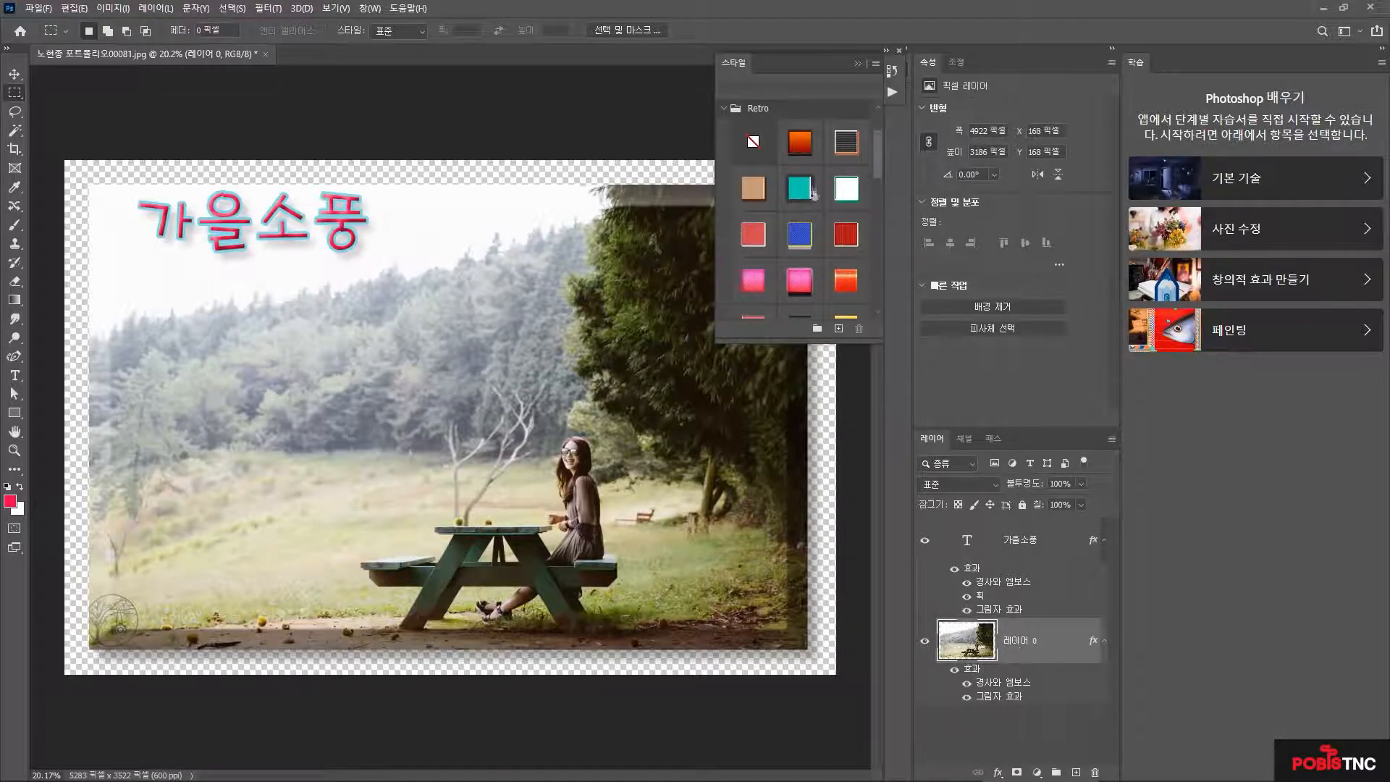
{"action": "left_click", "coordinate": [799, 142]}
{"action": "left_click", "coordinate": [800, 235]}
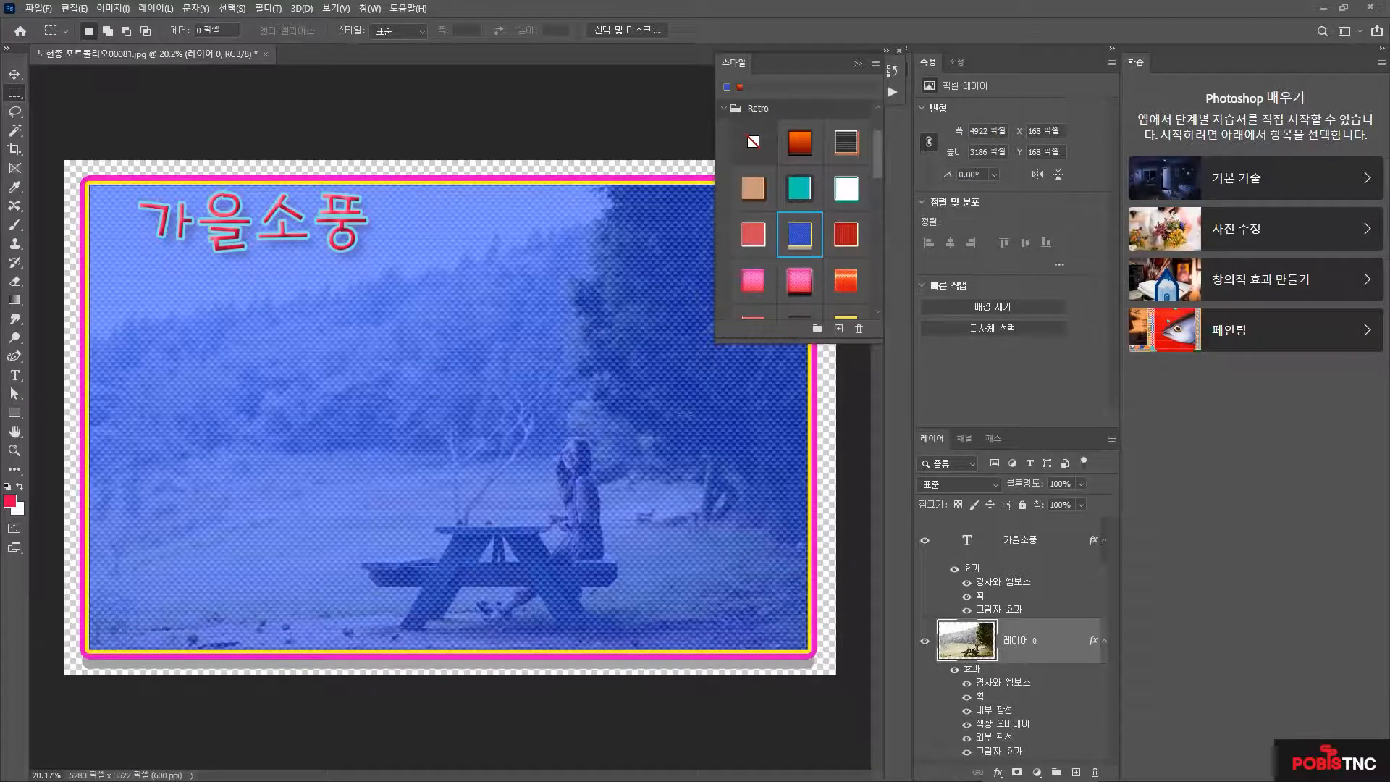
- Try several Retro preset styles on the 가을소풍 text layer, including the glossy pink, the blue and the white one with a light-blue edge
{"action": "left_click", "coordinate": [1017, 544]}
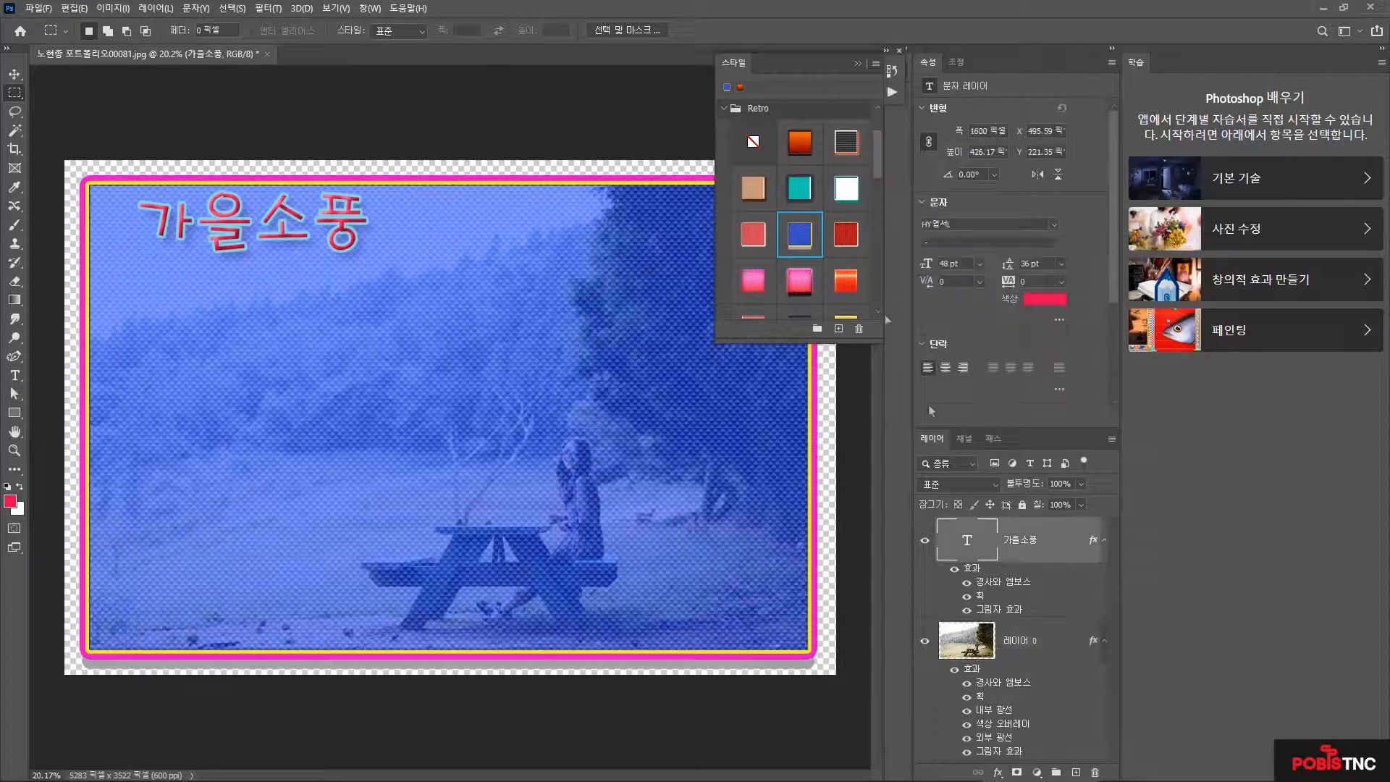
{"action": "left_click", "coordinate": [799, 280]}
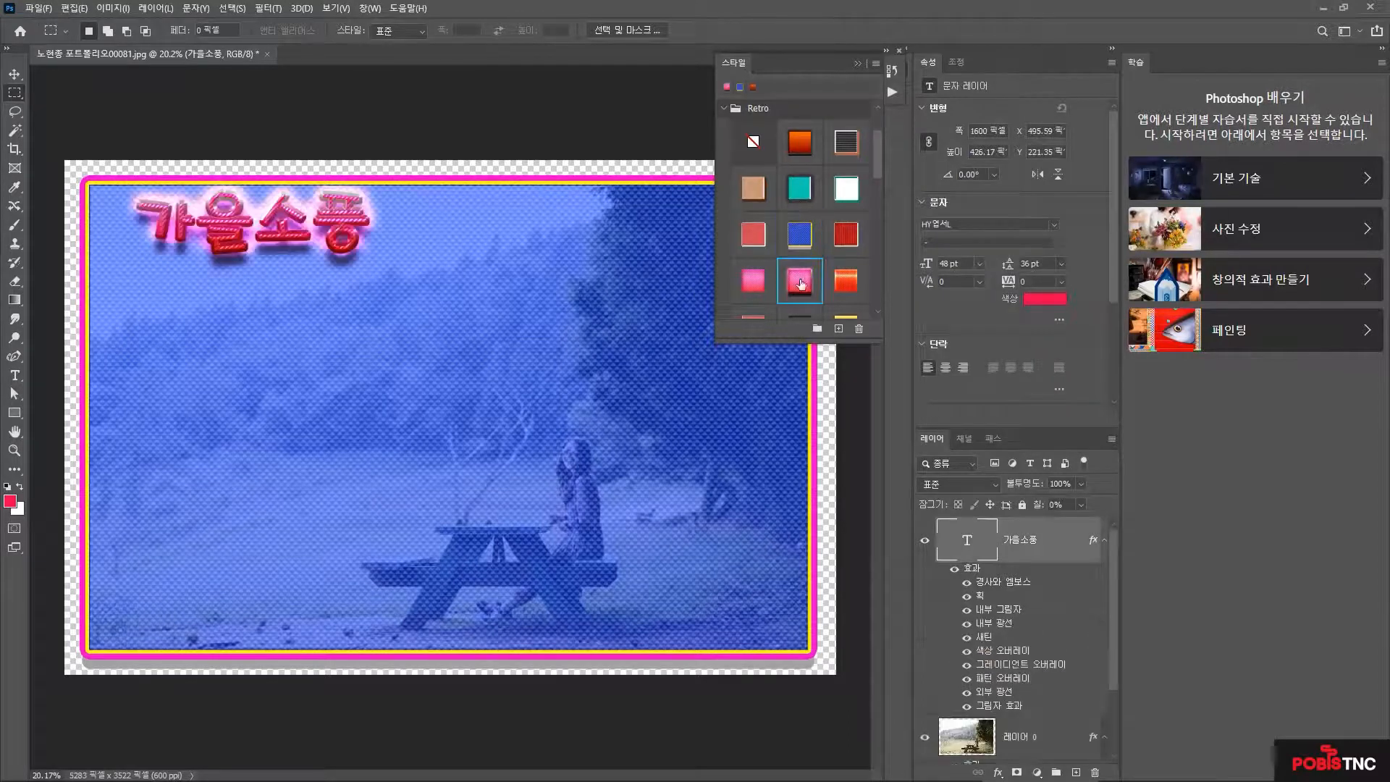
{"action": "left_click", "coordinate": [799, 234]}
{"action": "scroll", "coordinate": [804, 246], "scroll_direction": "down", "scroll_amount": 4}
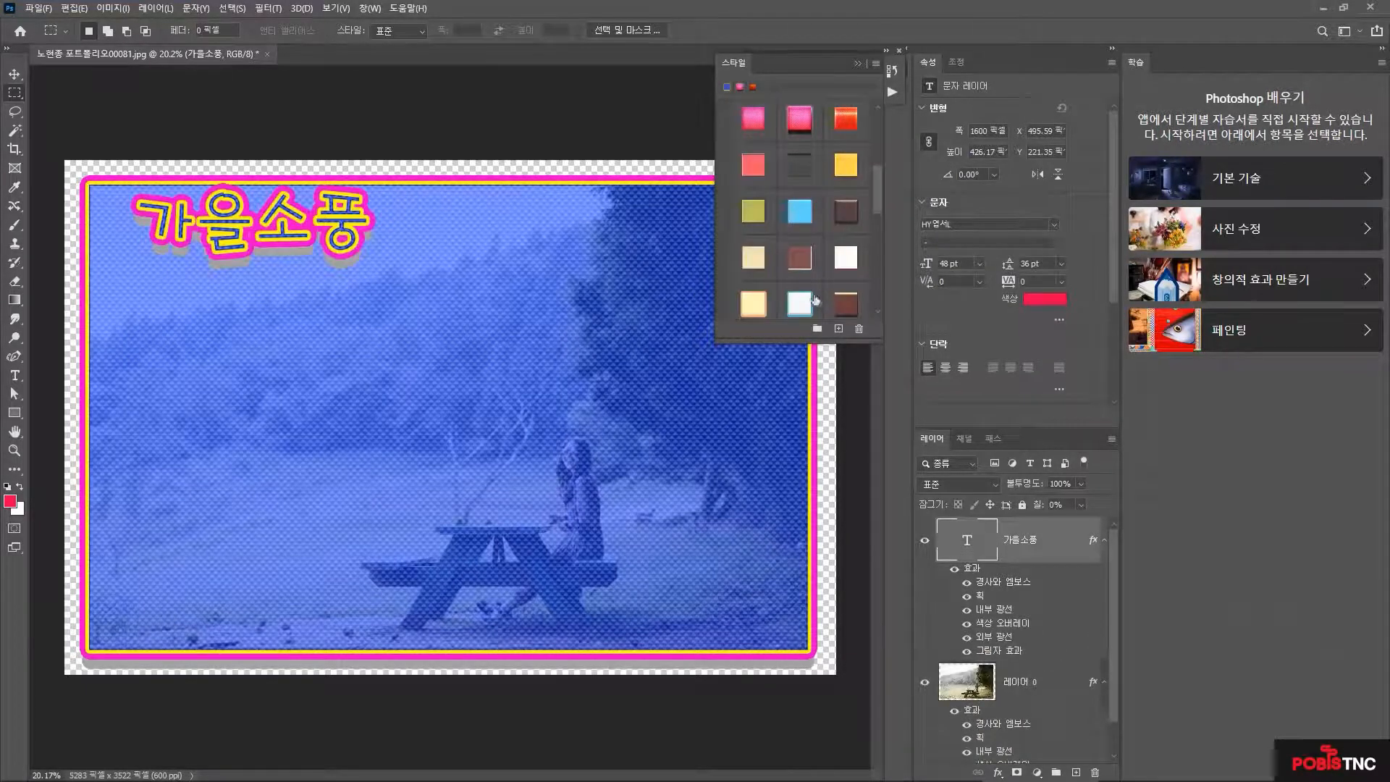
{"action": "left_click", "coordinate": [815, 301]}
{"action": "scroll", "coordinate": [815, 304], "scroll_direction": "down", "scroll_amount": 3}
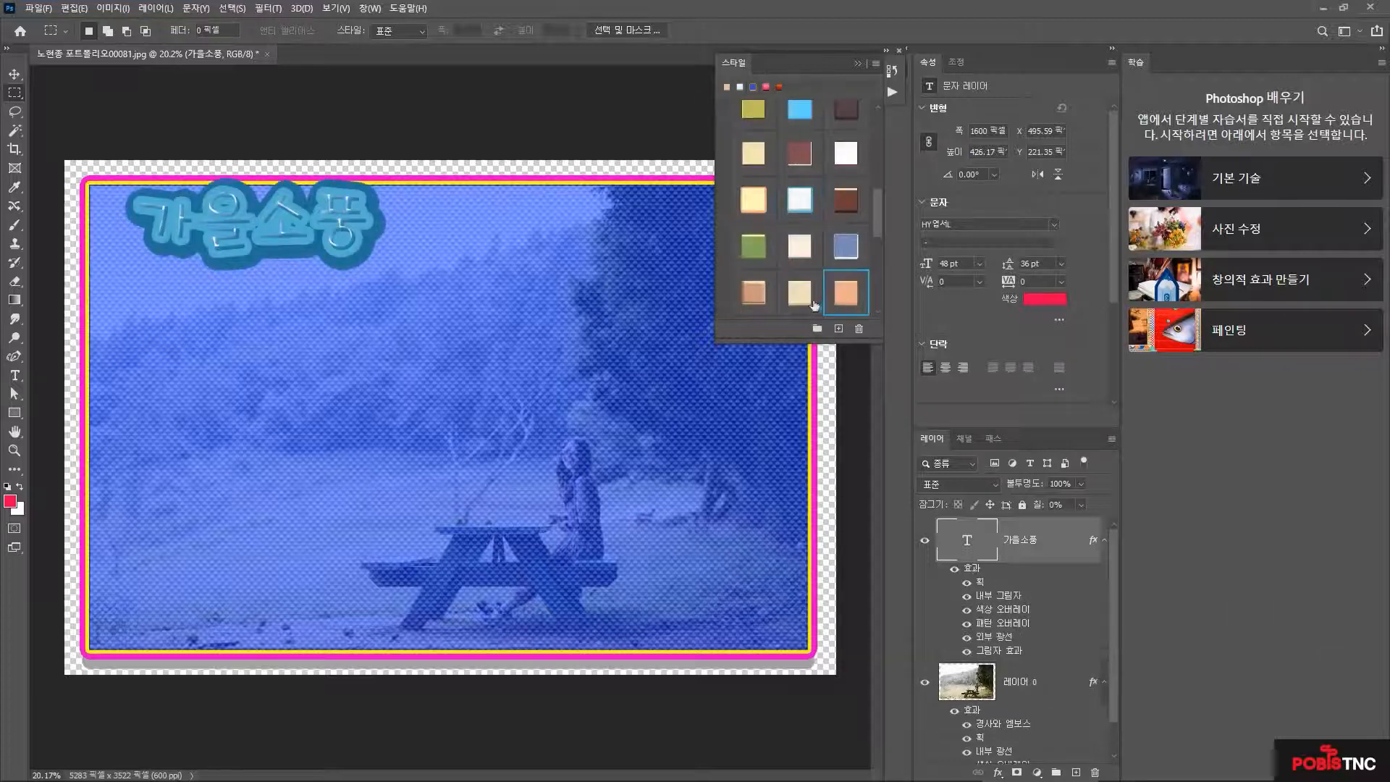
{"action": "scroll", "coordinate": [814, 305], "scroll_direction": "down", "scroll_amount": 3}
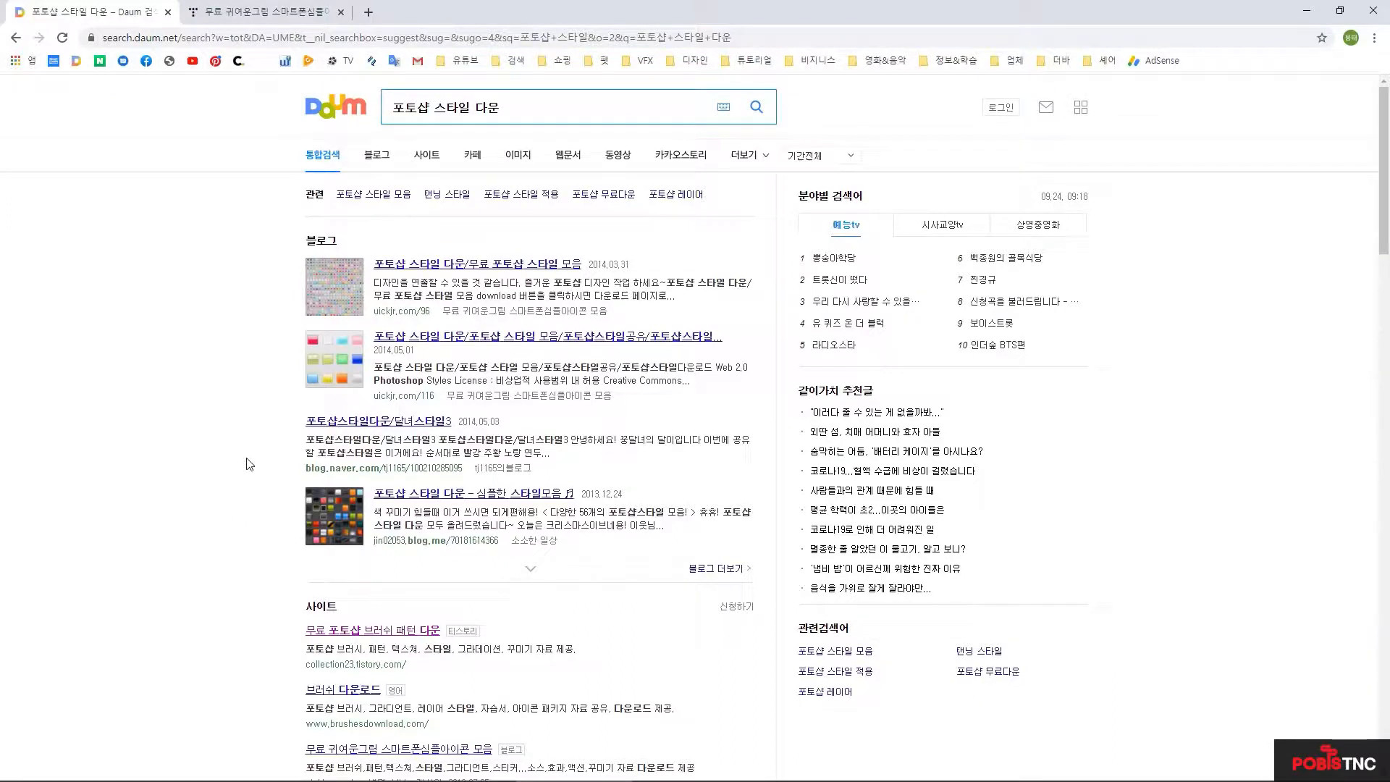
- In the web browser, look through the free Photoshop resources on the collection23.tistory.com page
{"action": "left_click", "coordinate": [225, 13]}
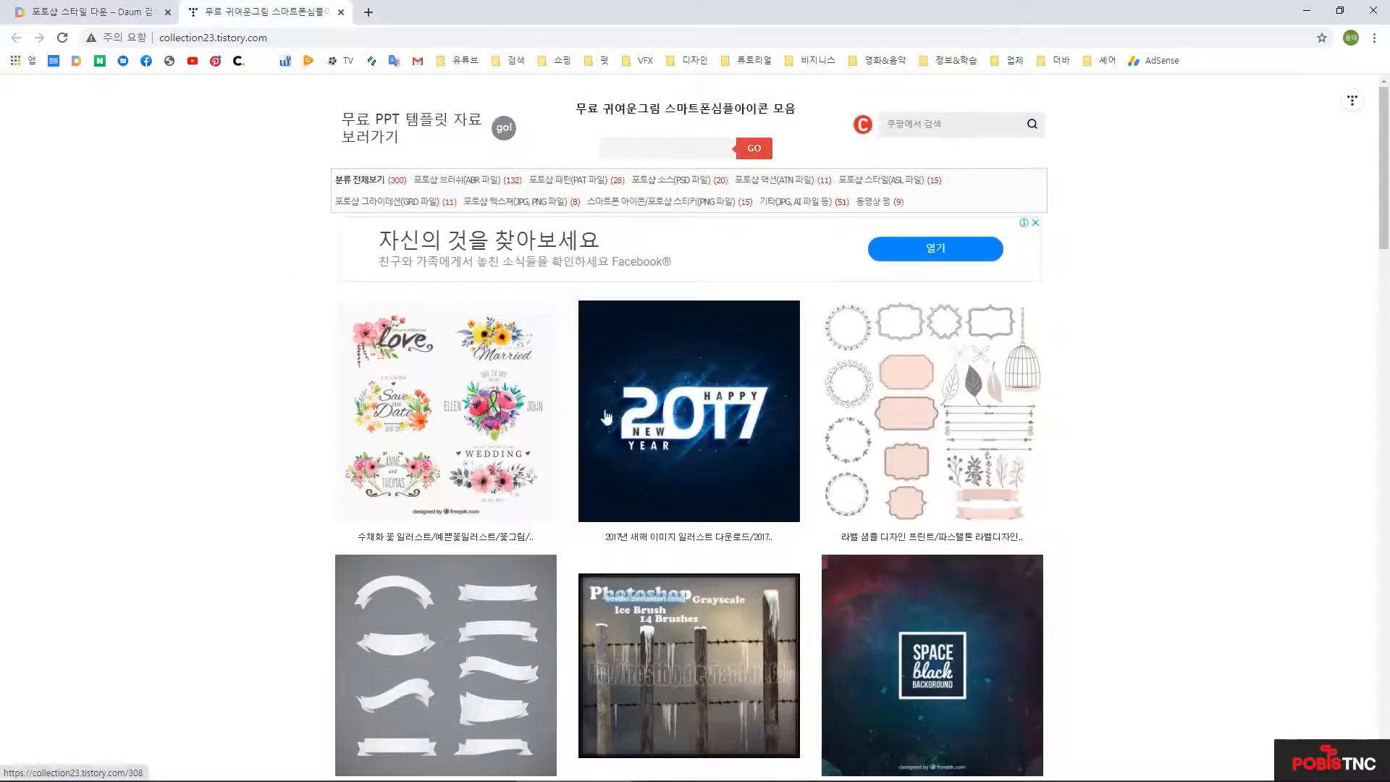
{"action": "scroll", "coordinate": [706, 441], "scroll_direction": "down", "scroll_amount": 9}
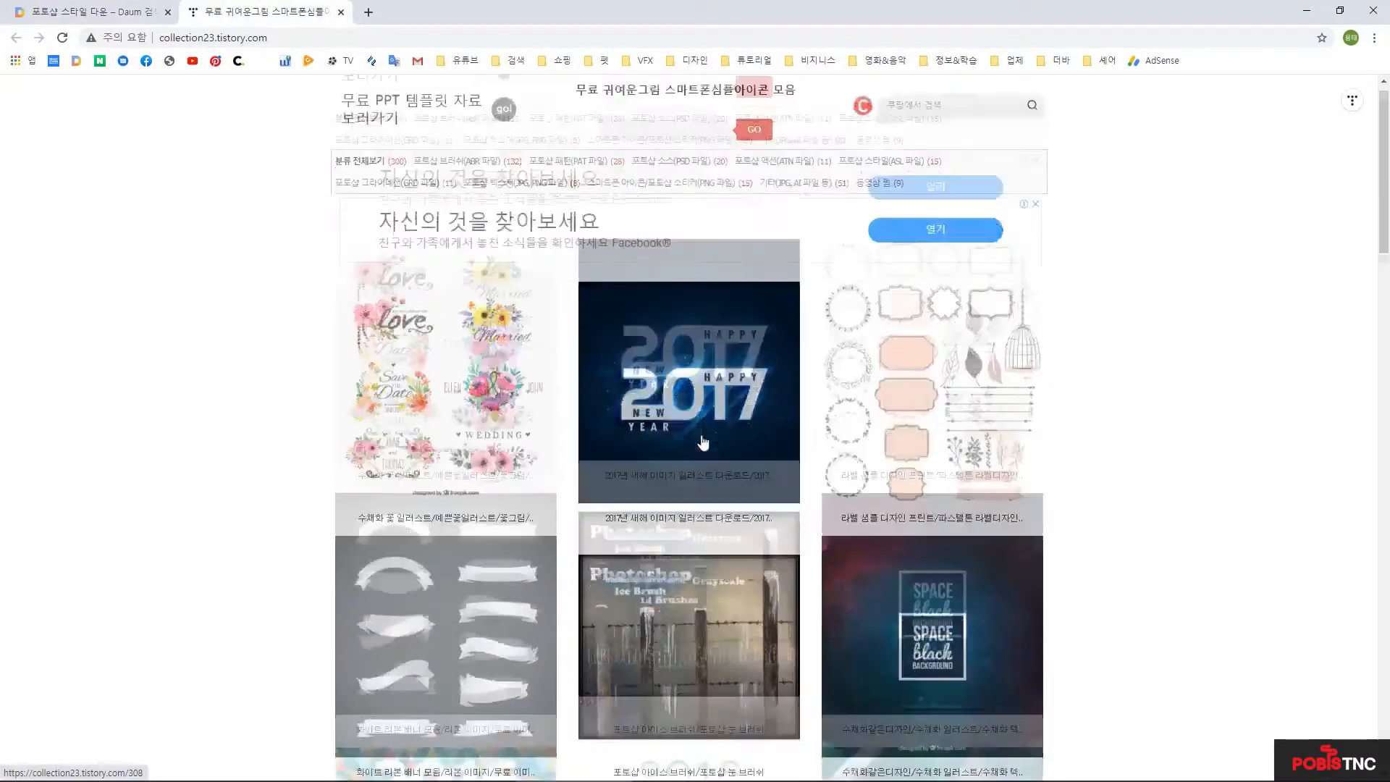
{"action": "scroll", "coordinate": [710, 451], "scroll_direction": "down", "scroll_amount": 10}
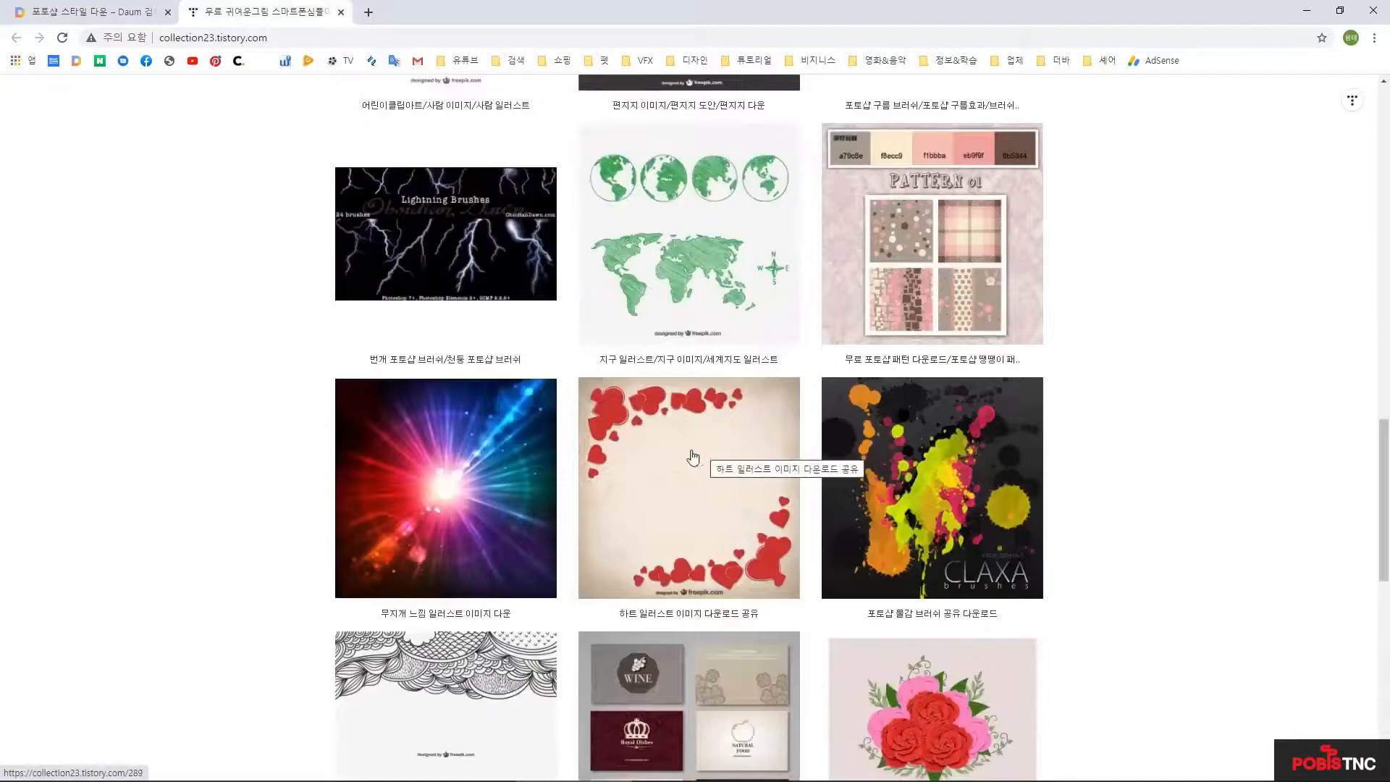
{"action": "scroll", "coordinate": [729, 478], "scroll_direction": "down", "scroll_amount": 11}
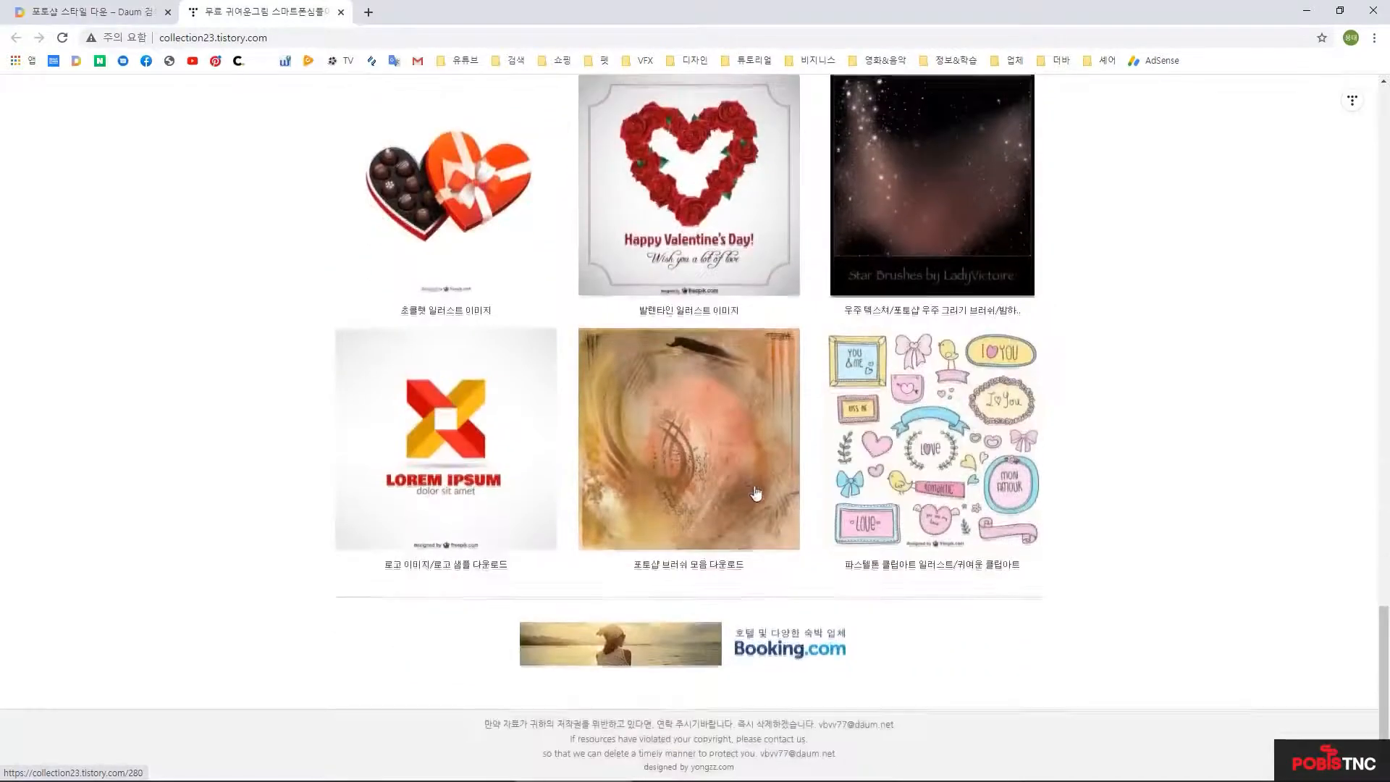
{"action": "scroll", "coordinate": [752, 490], "scroll_direction": "up", "scroll_amount": 13}
{"action": "scroll", "coordinate": [758, 489], "scroll_direction": "up", "scroll_amount": 15}
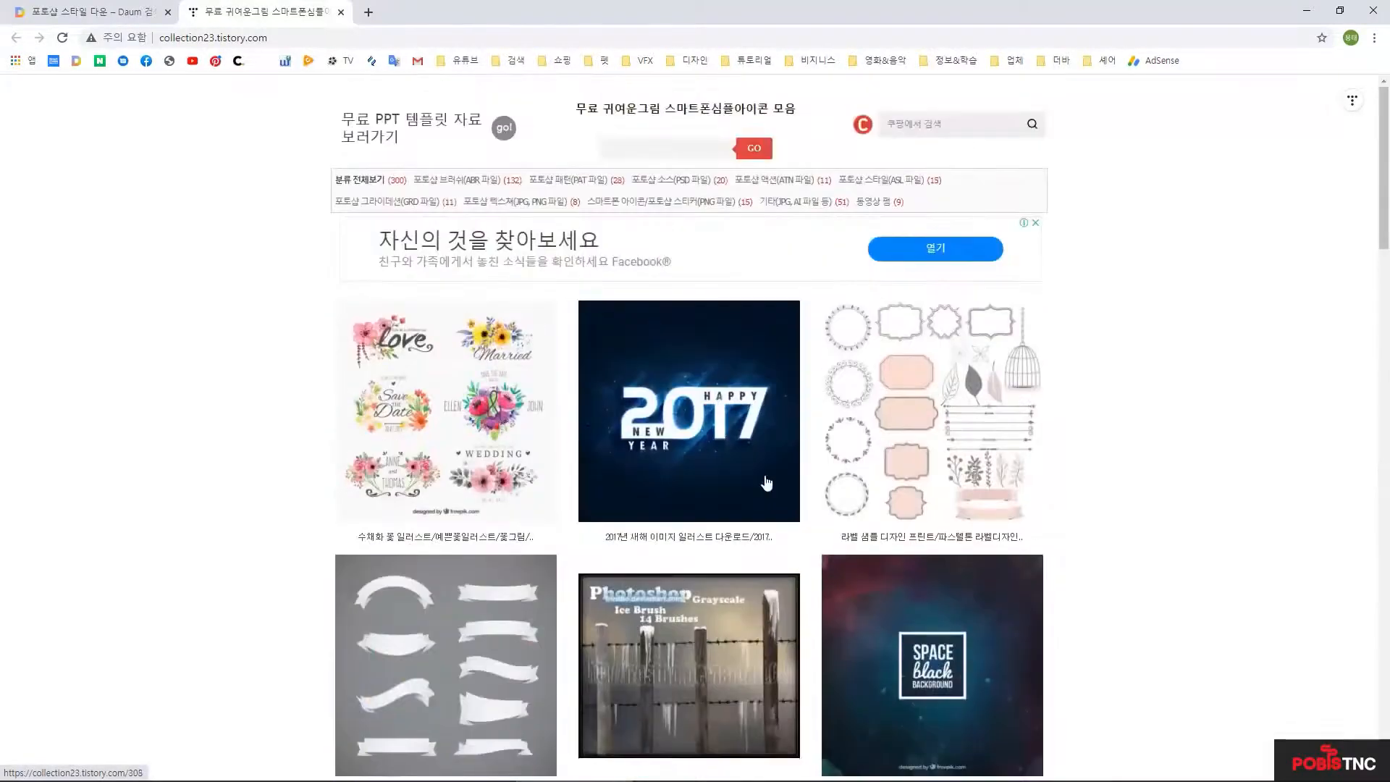